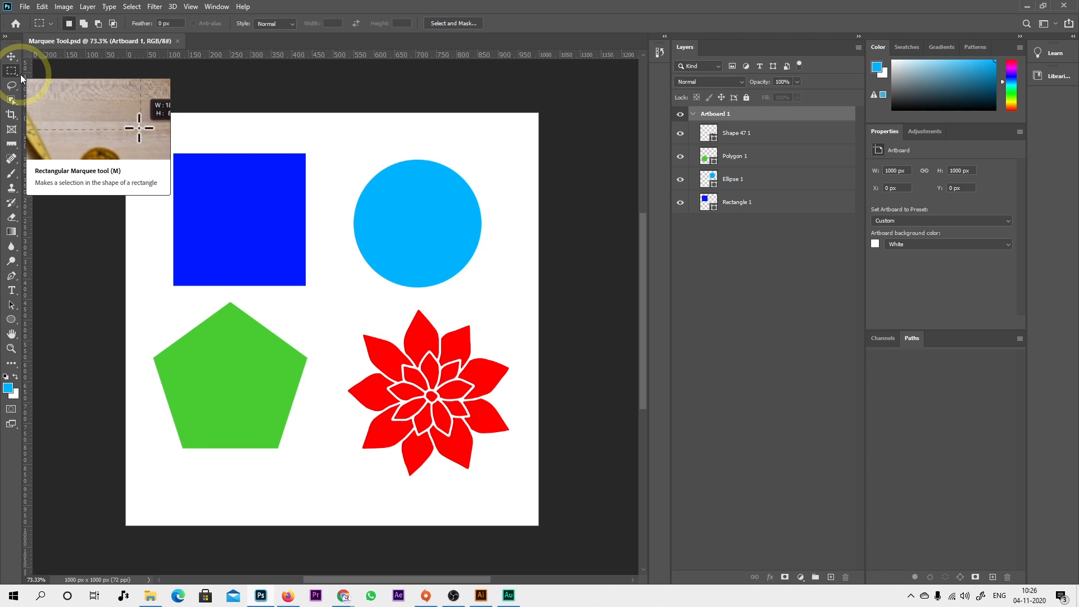
right_click(11, 70)
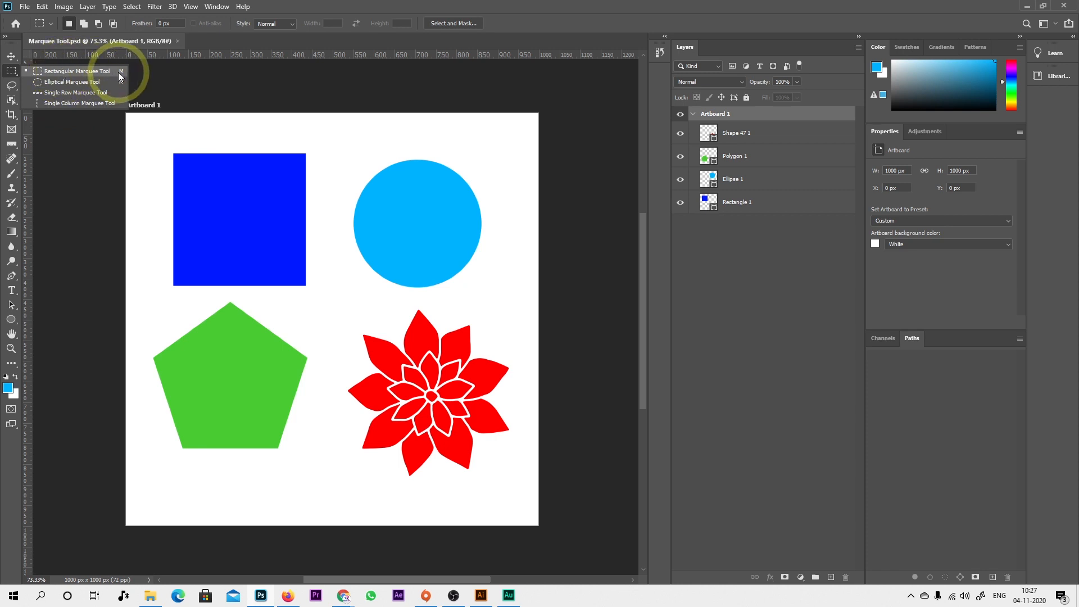
click(326, 7)
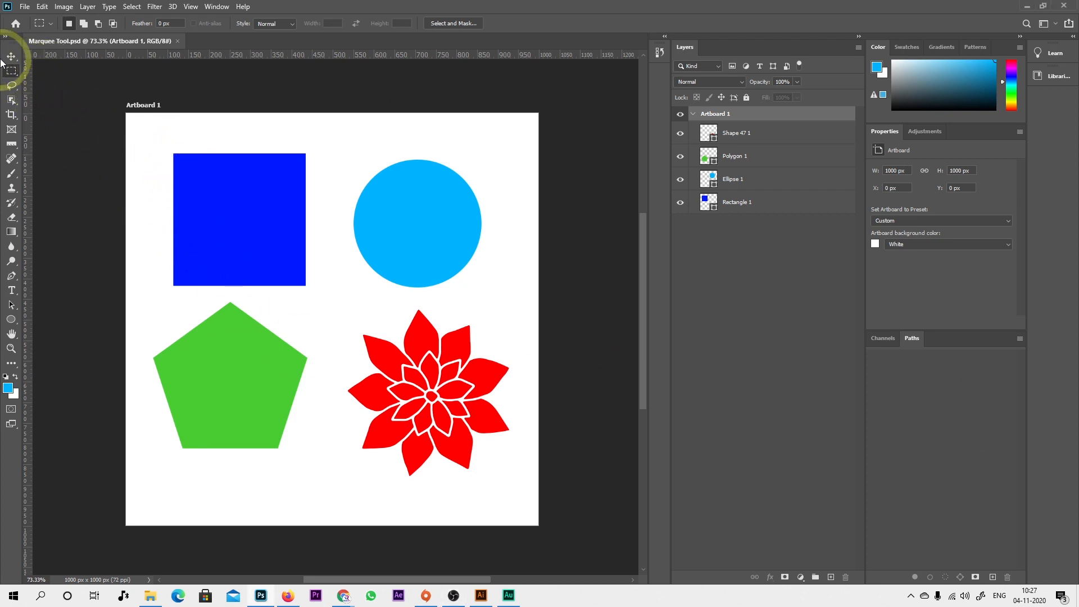
click(11, 56)
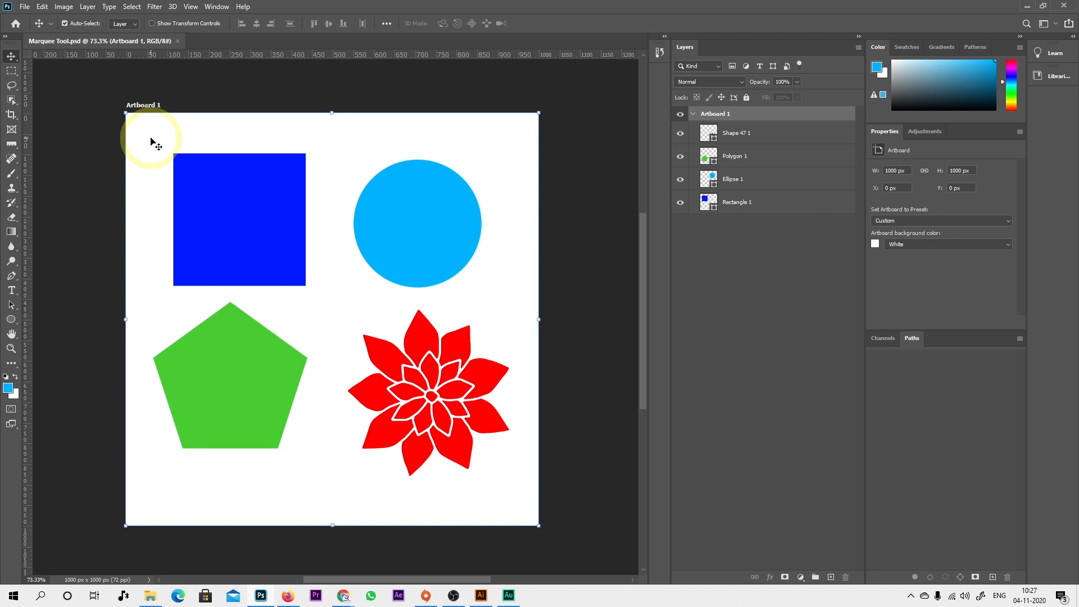
Draw a selection about 389 × 369 px around the blue square with the Rectangular Marquee tool
click(11, 71)
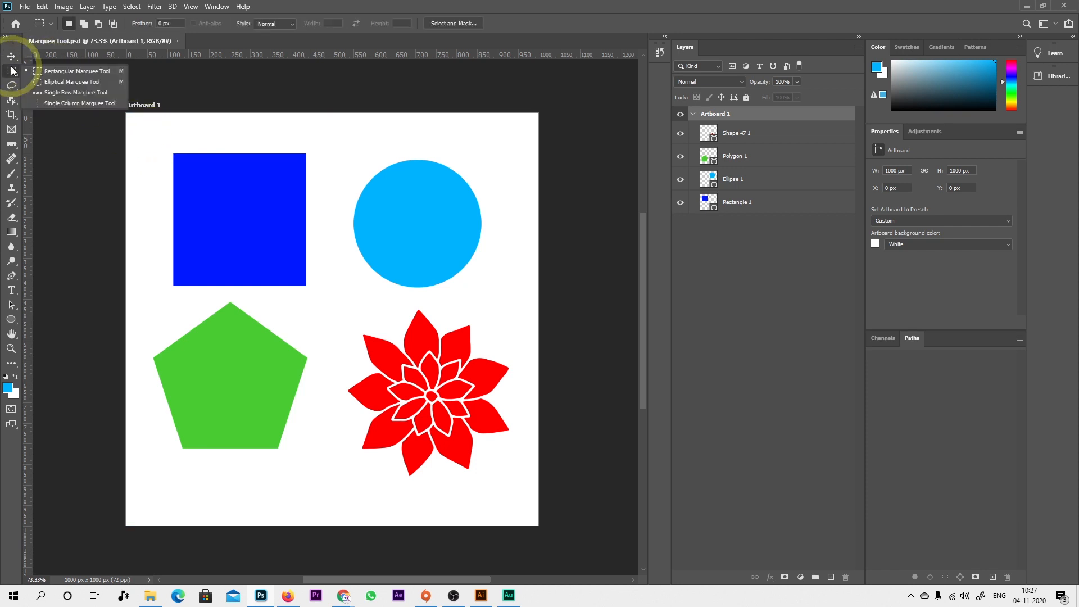
click(72, 71)
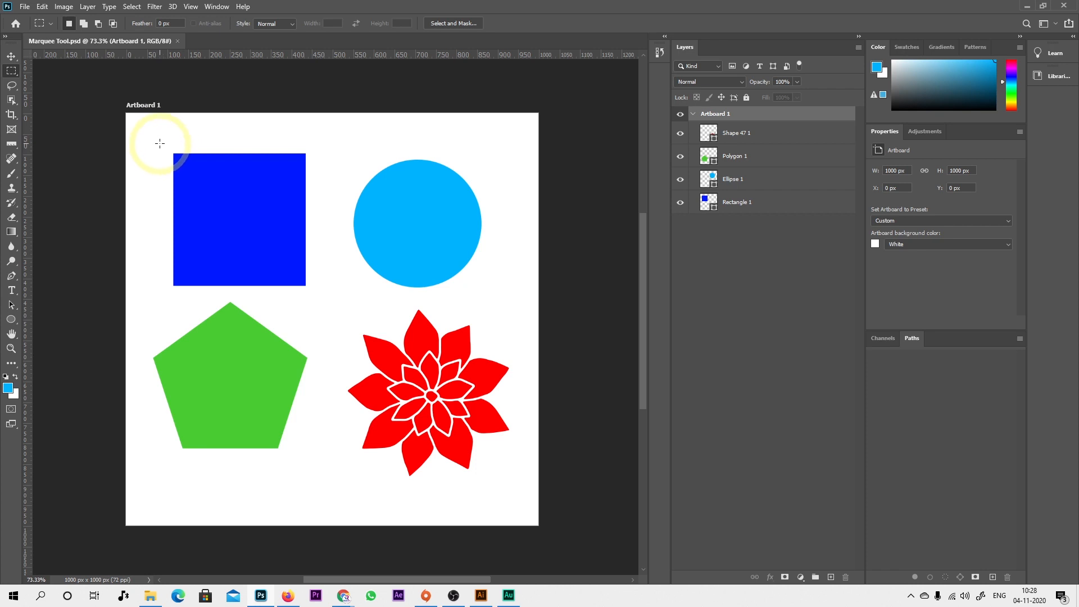
drag(160, 143, 319, 296)
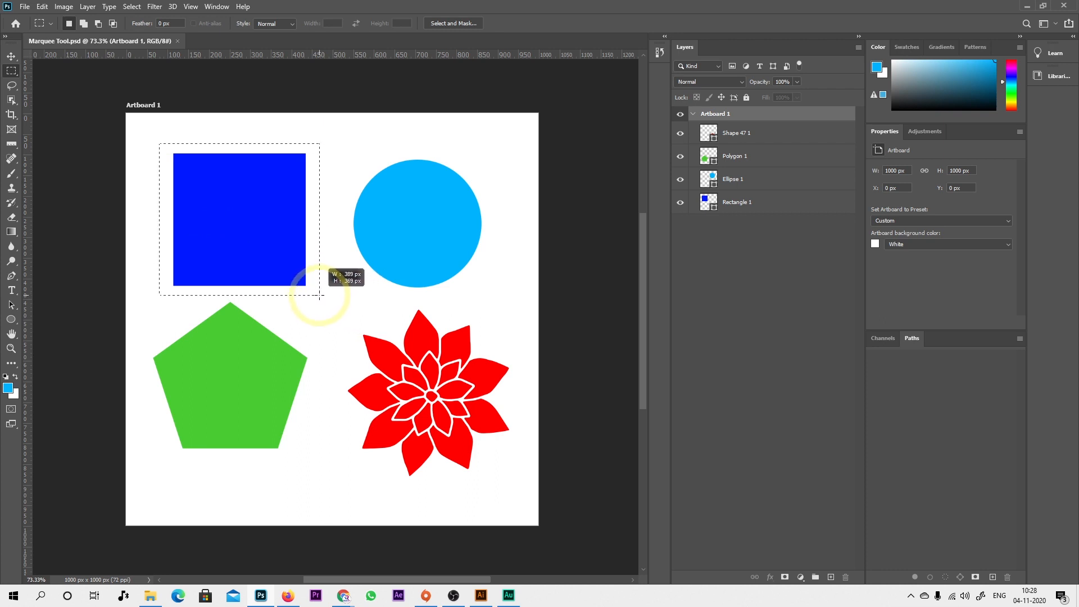
mouse_move(320, 294)
mouse_down()
mouse_move(436, 416)
mouse_move(308, 284)
mouse_move(434, 385)
mouse_move(459, 436)
mouse_move(349, 345)
mouse_move(317, 296)
mouse_up()
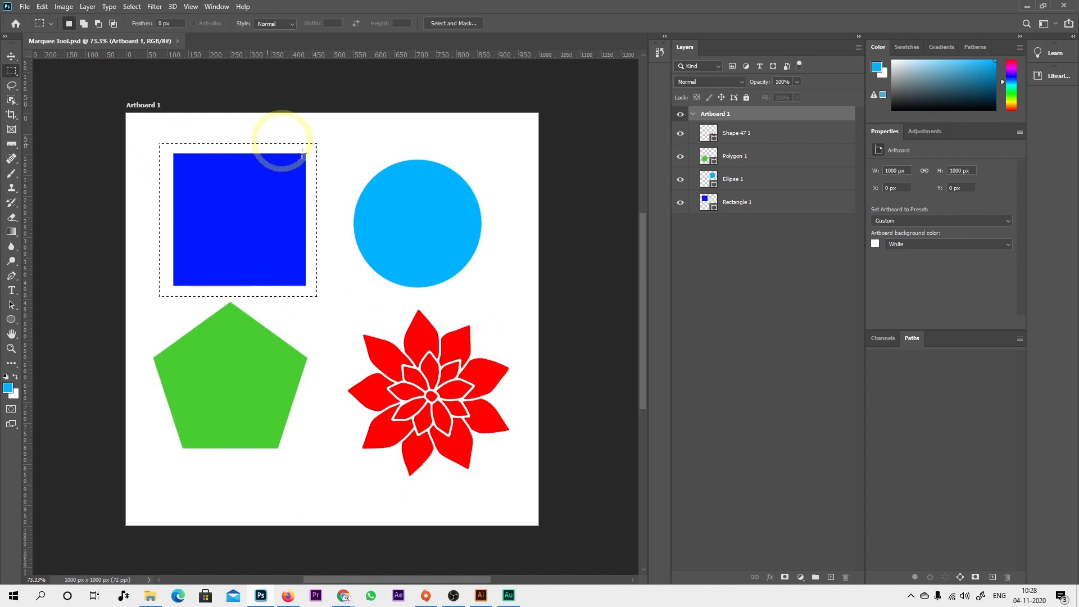
Marquee an area about 339 × 369 px around the light-blue circle and move the selection outline between the square and the circle
click(748, 240)
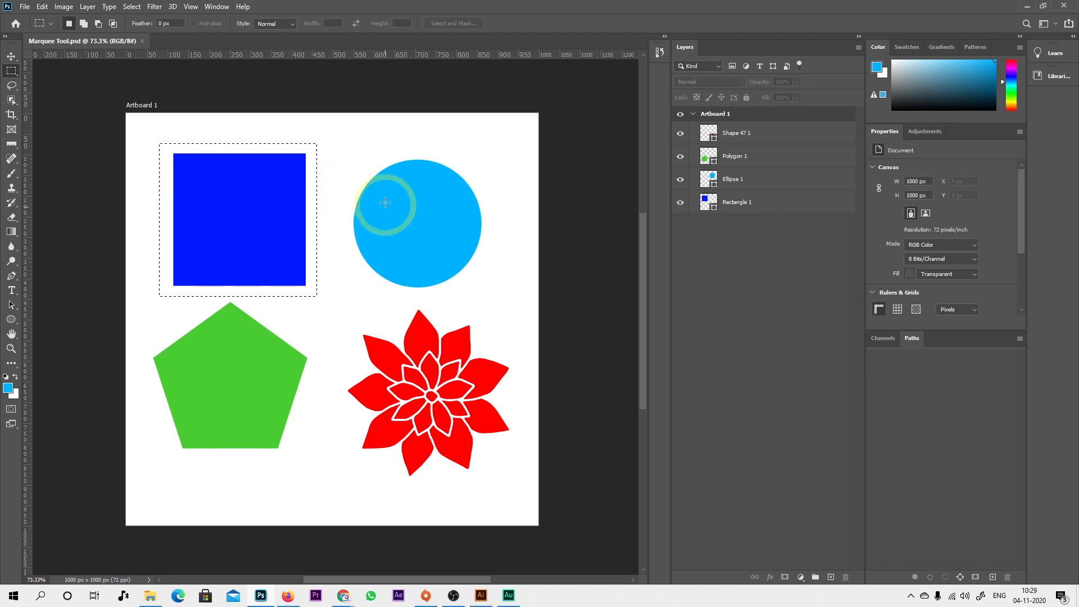
drag(349, 146, 489, 297)
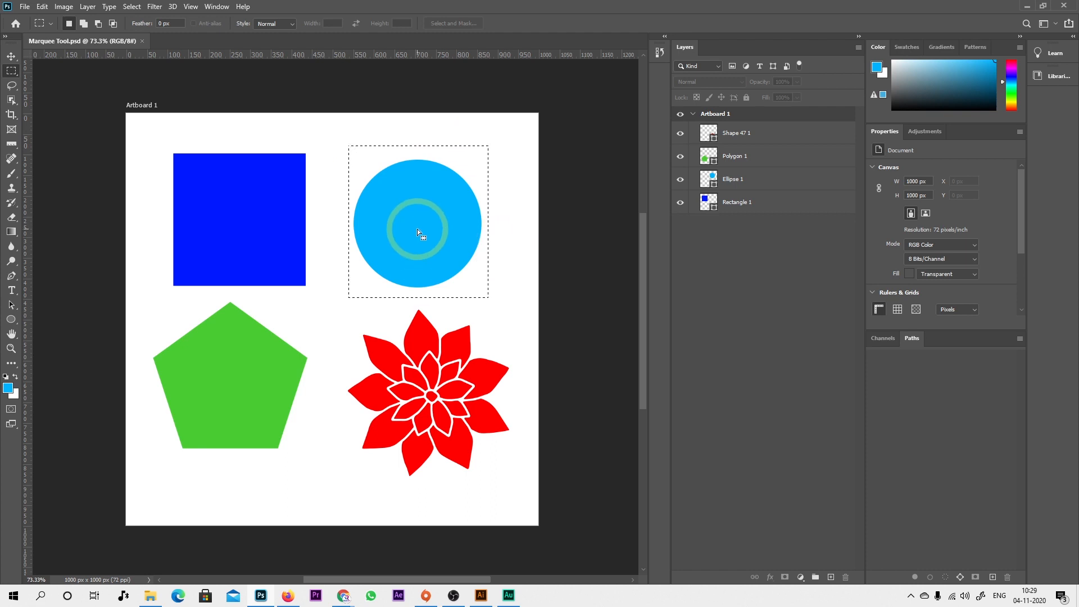
drag(460, 217, 351, 216)
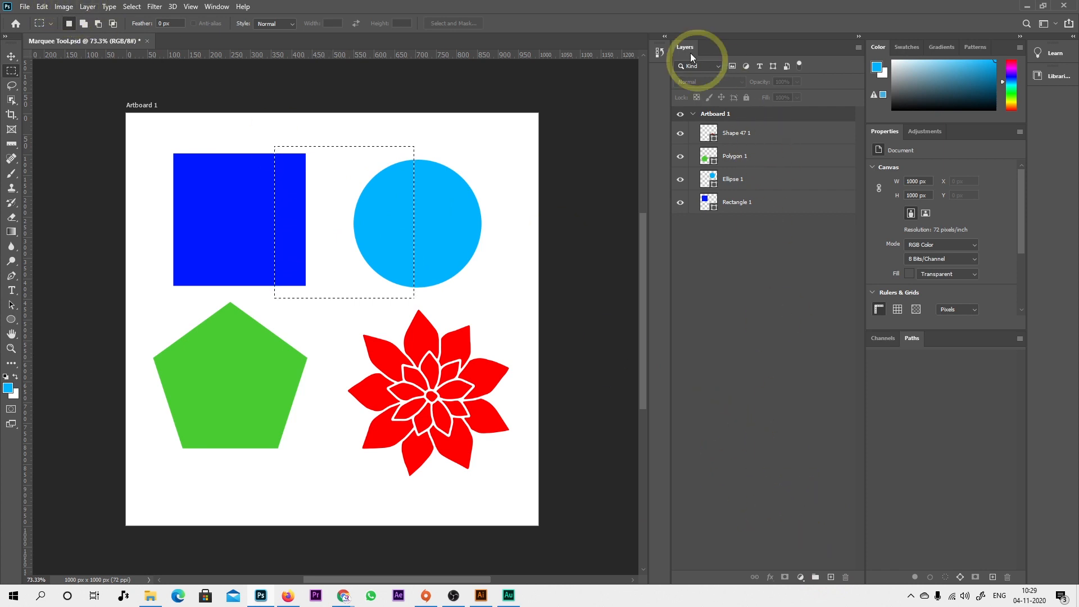
Add a new layer and try brushing across the selected area with the foreground colour 00b4ff
click(832, 578)
click(728, 135)
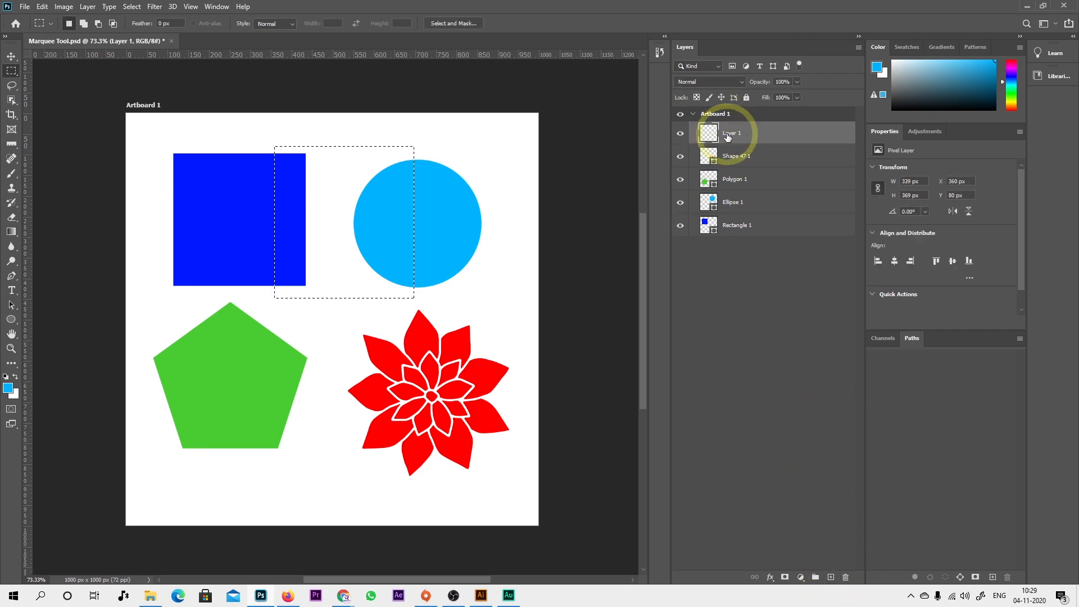
click(11, 174)
click(51, 177)
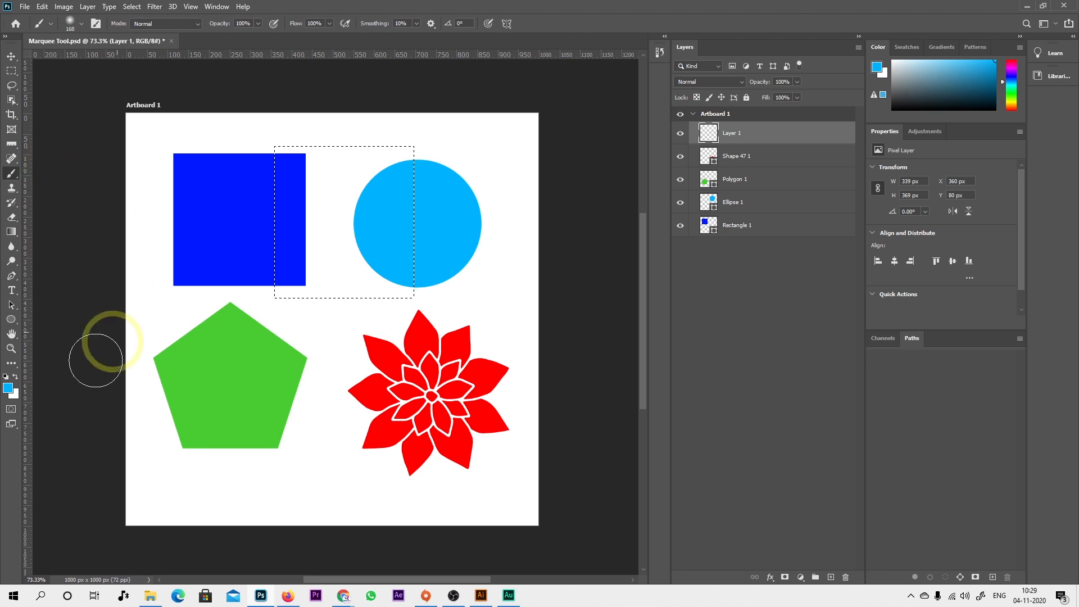
click(9, 388)
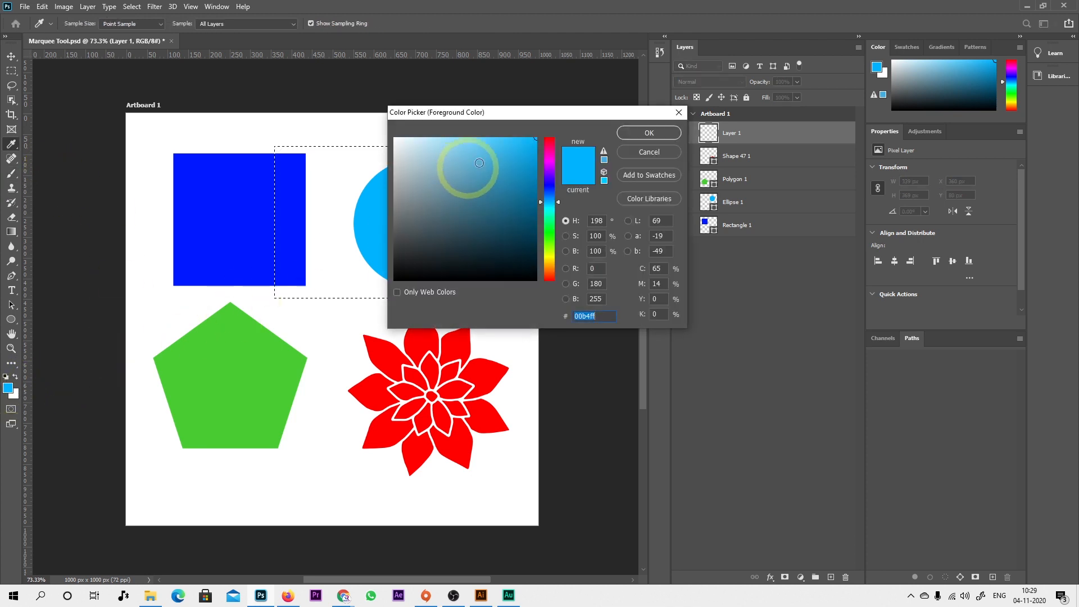
click(652, 133)
mouse_move(224, 170)
mouse_down()
mouse_move(271, 174)
mouse_move(306, 155)
mouse_up()
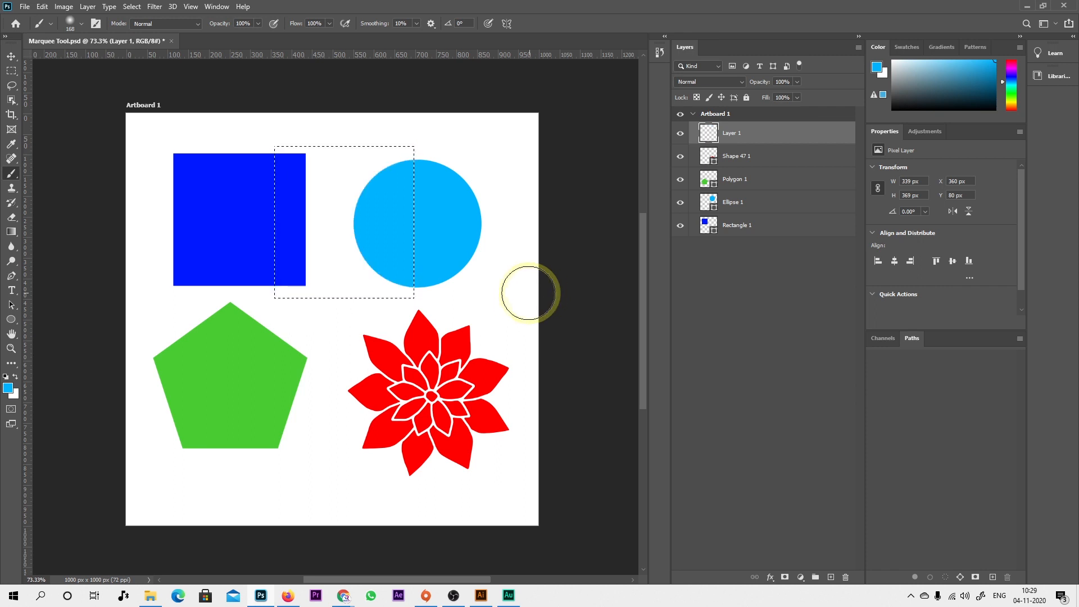
Switch to the parrot photo and draw a rectangular marquee about 2046 × 2316 px around the parrot's head
key(m)
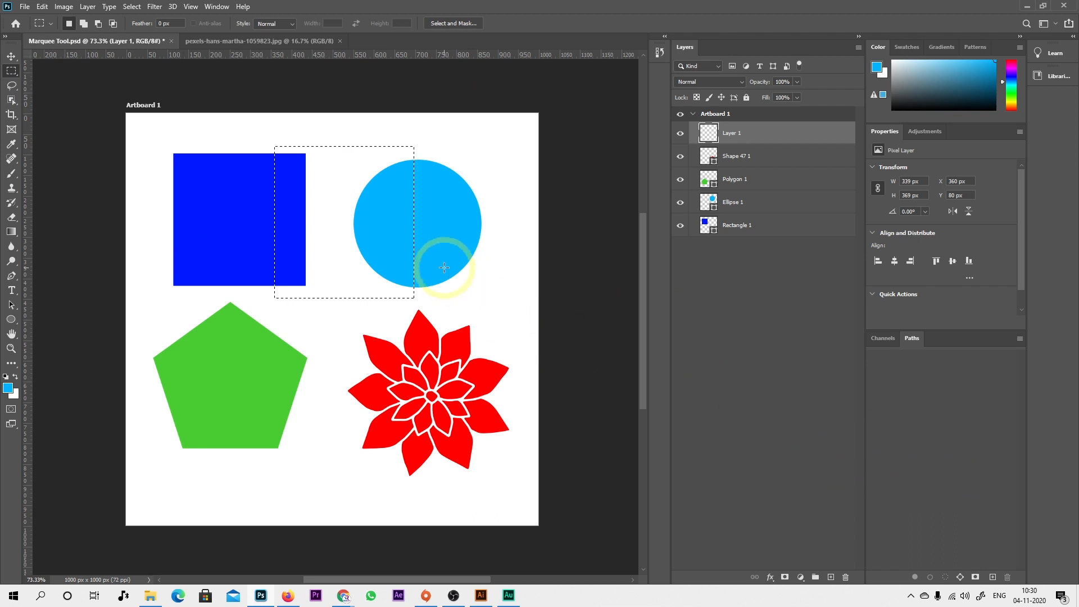
click(242, 42)
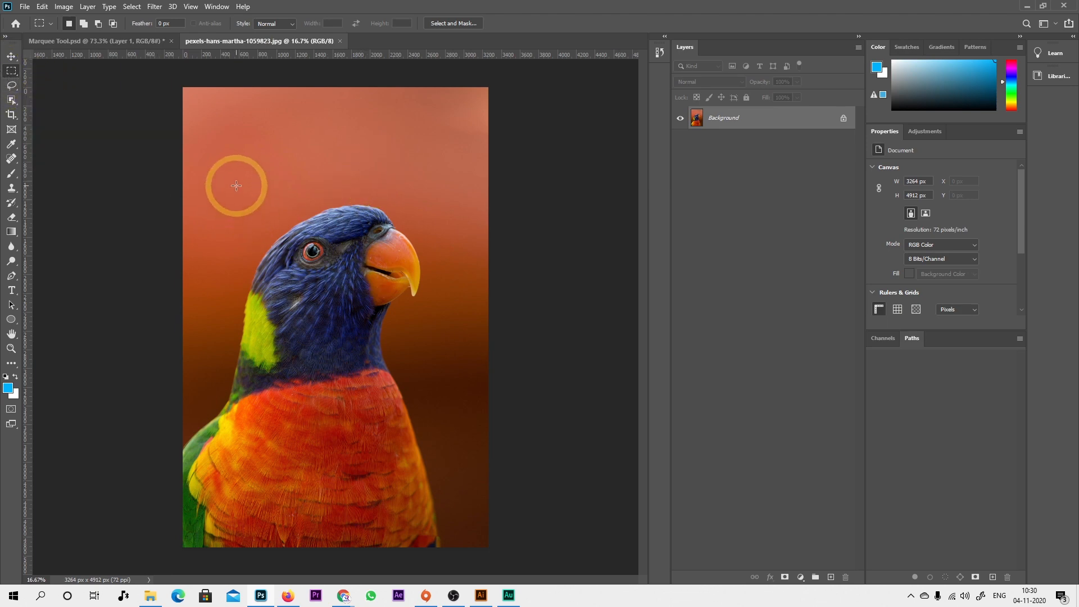
drag(236, 186, 427, 401)
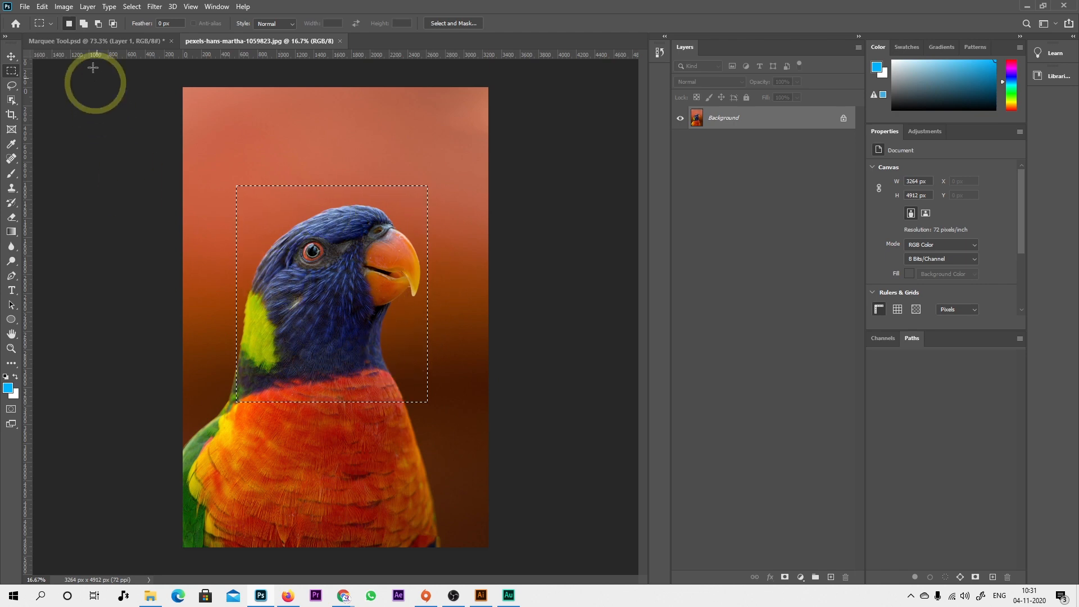
Copy and paste the selected parrot head as a new layer, and check it by hiding and reshowing the Background layer
click(42, 7)
click(63, 83)
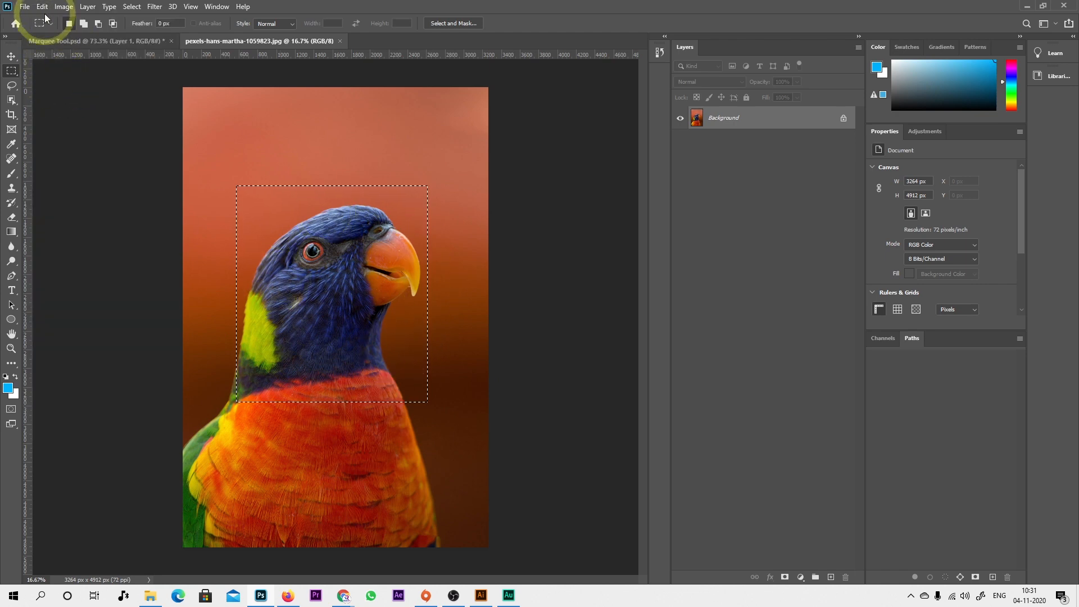
click(42, 7)
click(61, 107)
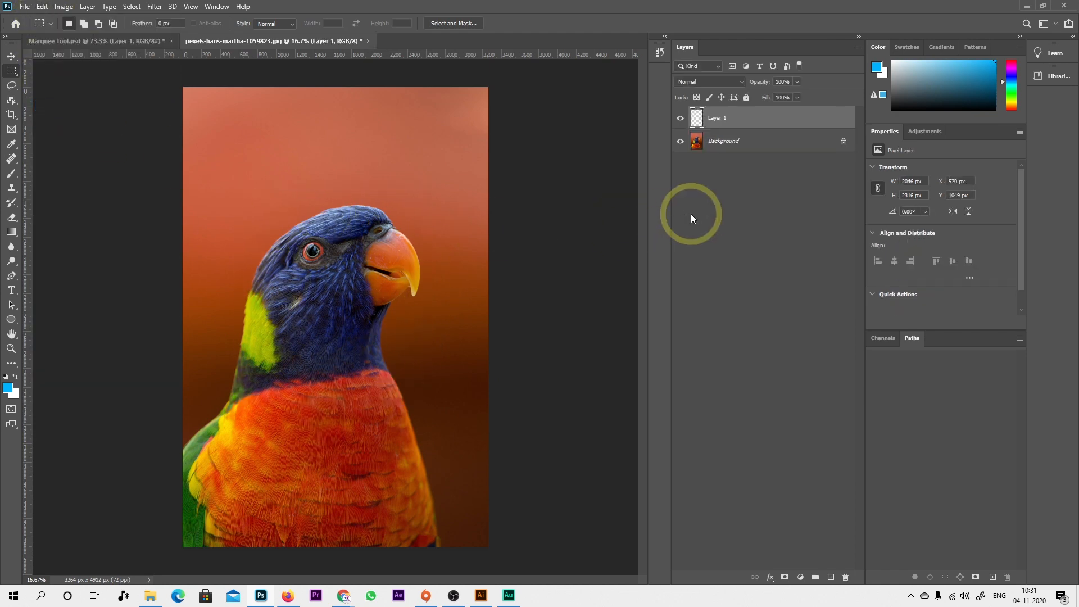
click(681, 142)
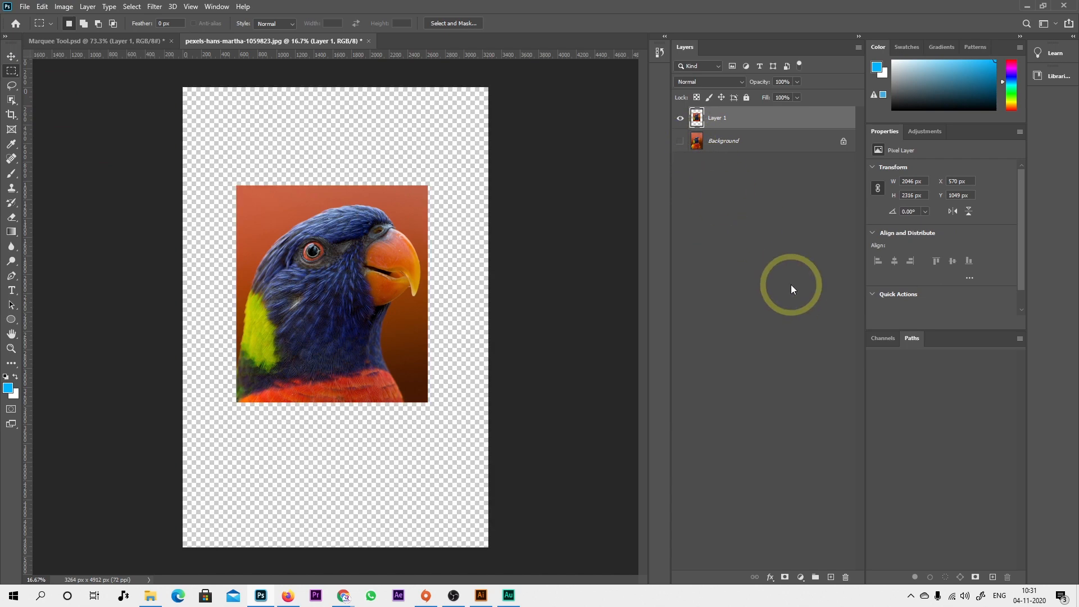
click(681, 141)
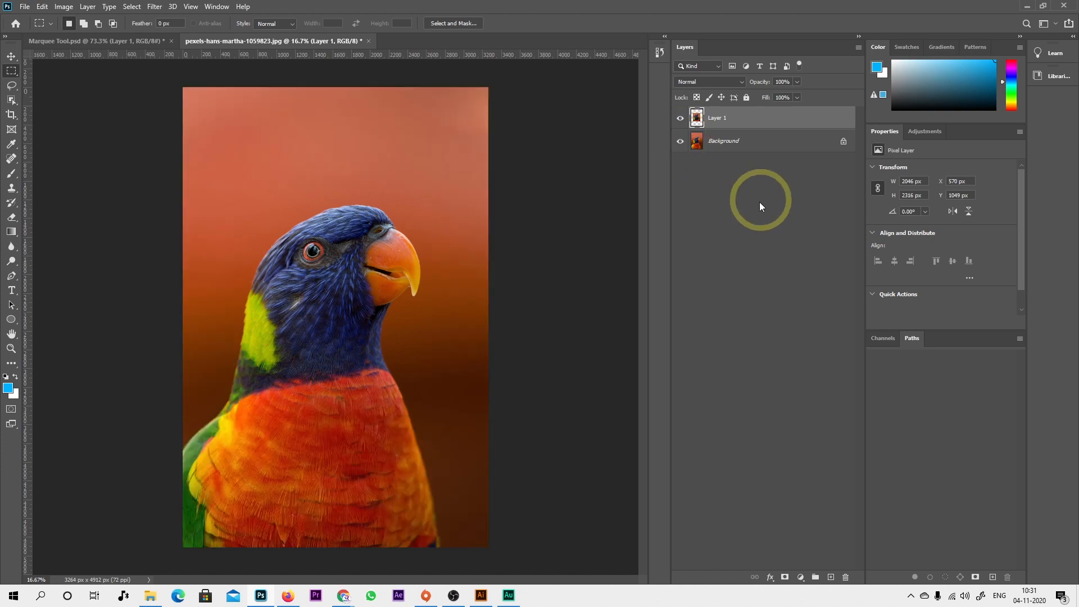
Undo the layer visibility changes and the paste of the parrot head
key(ctrl+z)
key(ctrl+z)
key(ctrl+z)
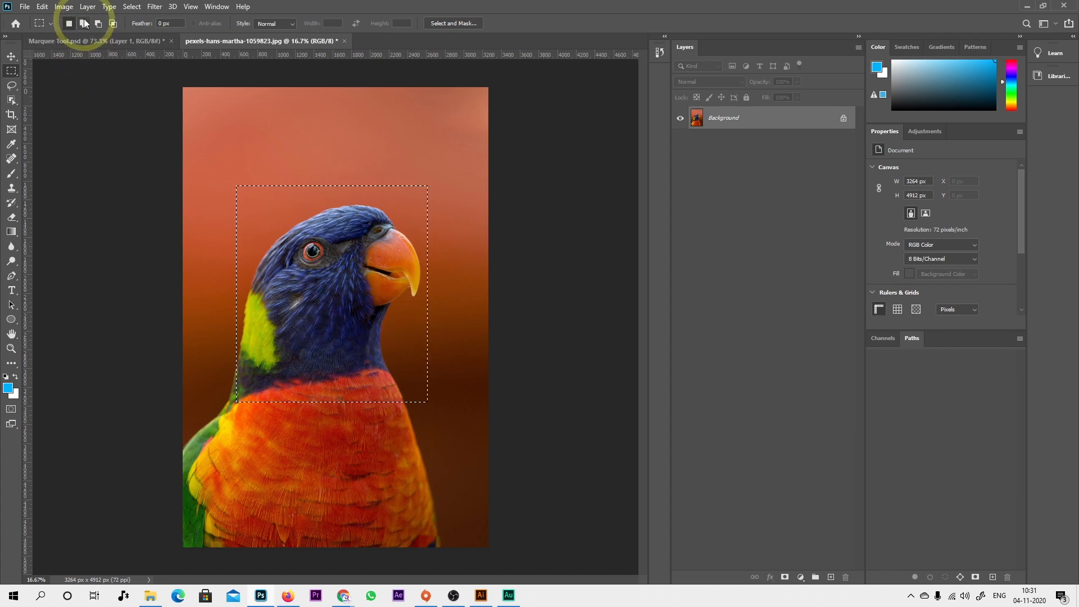
Crop the photo to the marquee around the parrot's head, and undo the crop
click(63, 7)
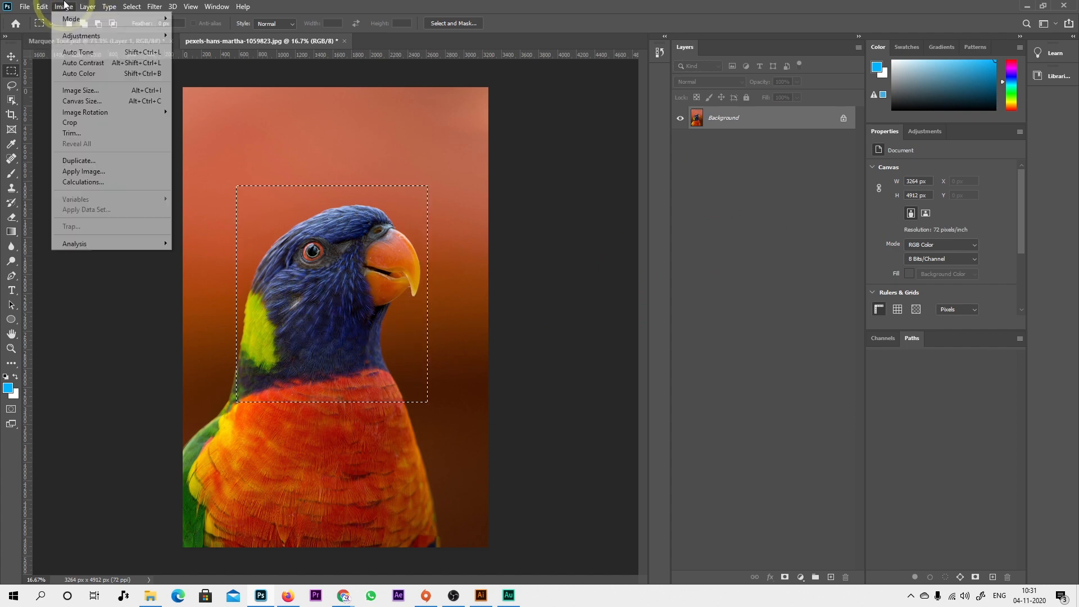
click(87, 123)
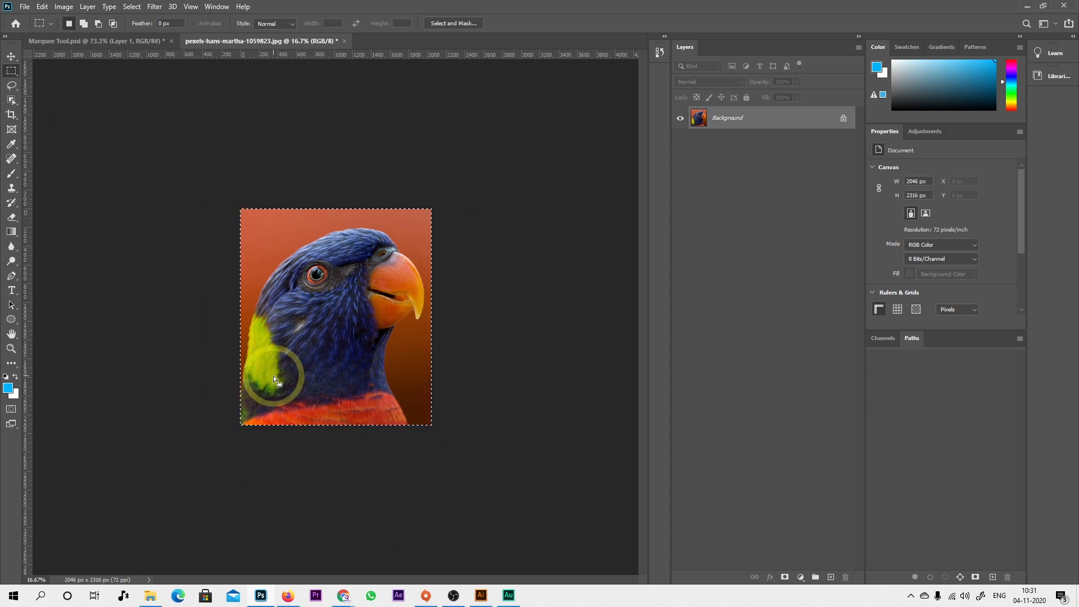
key(ctrl+z)
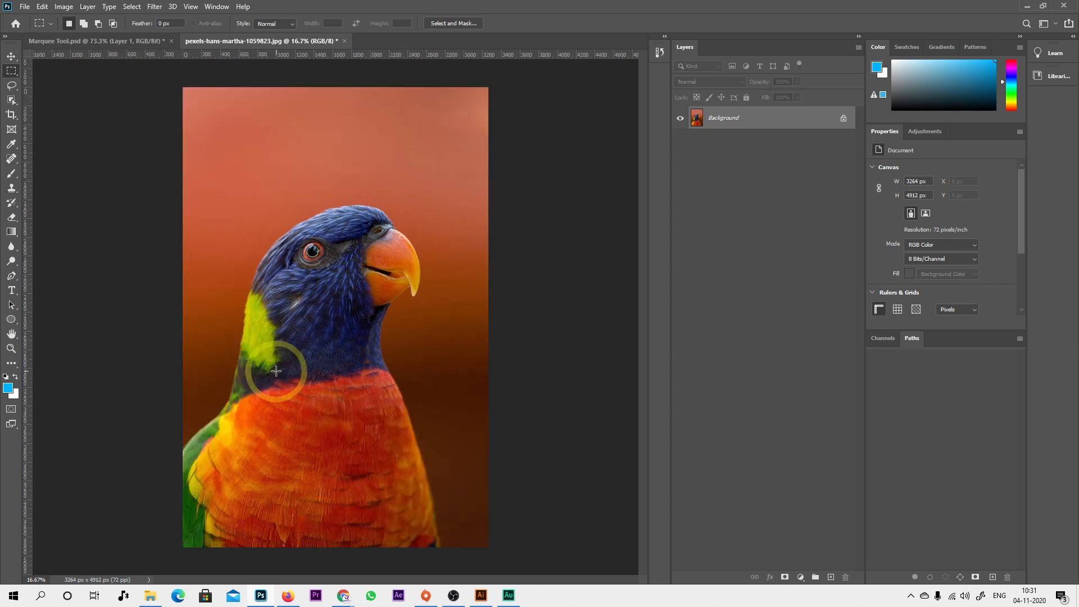
right_click(11, 71)
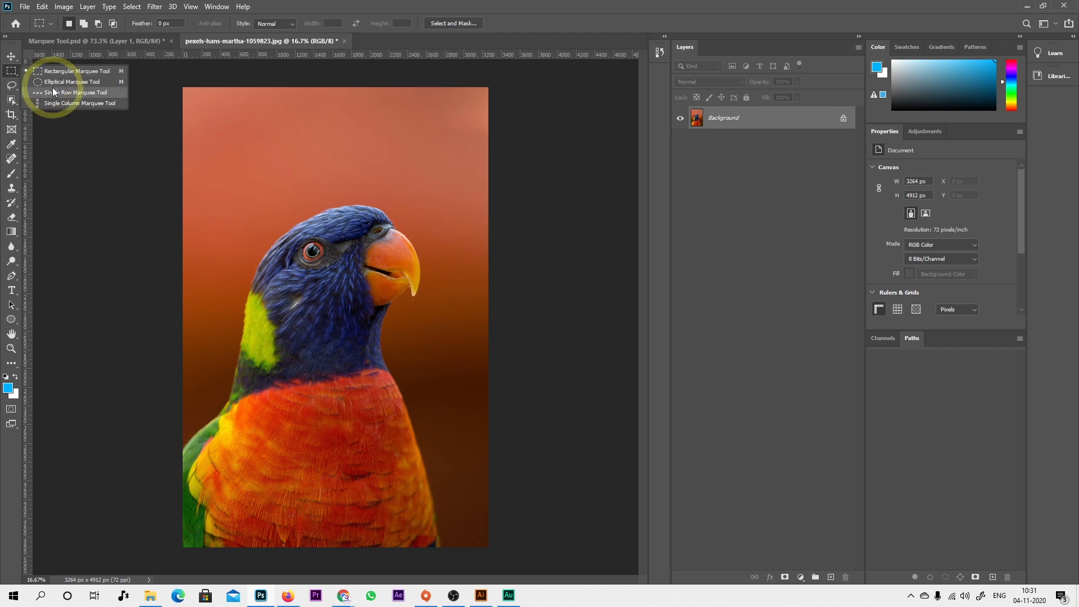
click(55, 82)
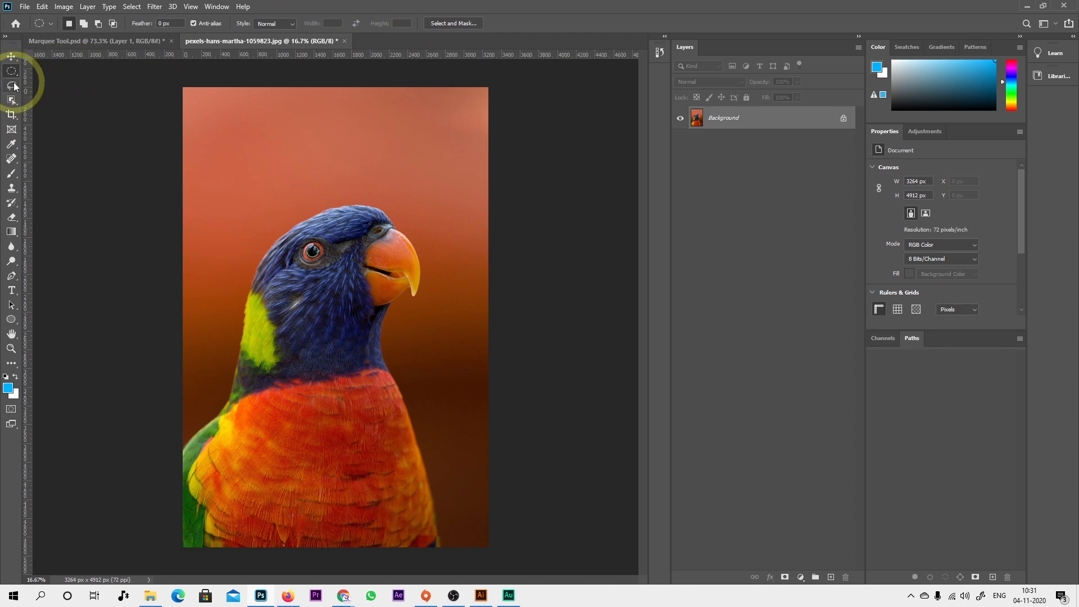
right_click(11, 86)
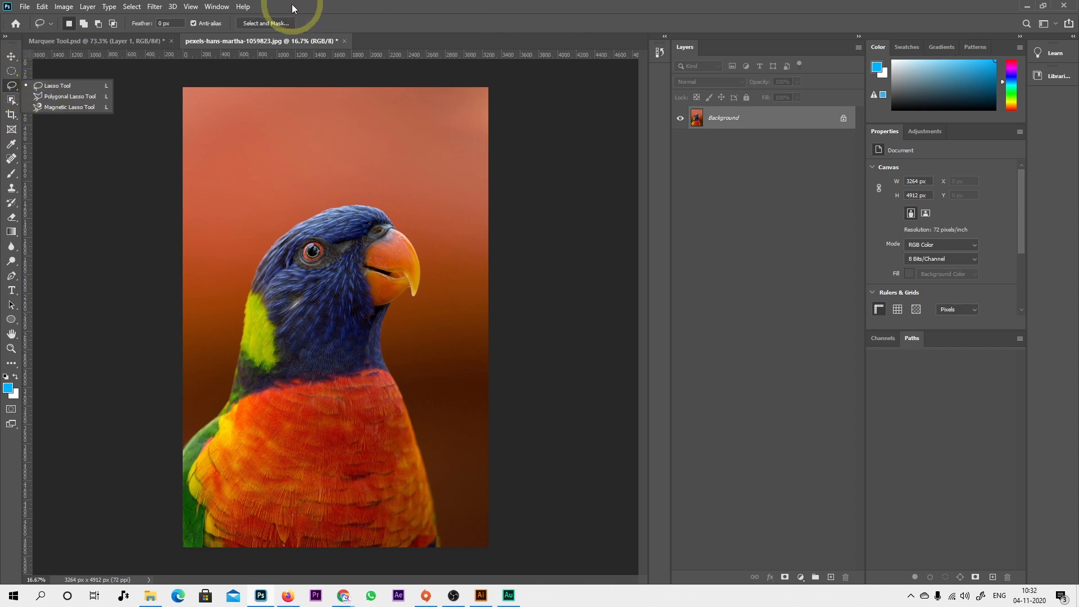
Draw a new rectangular marquee about 2292 × 2532 px around the parrot's head
right_click(11, 71)
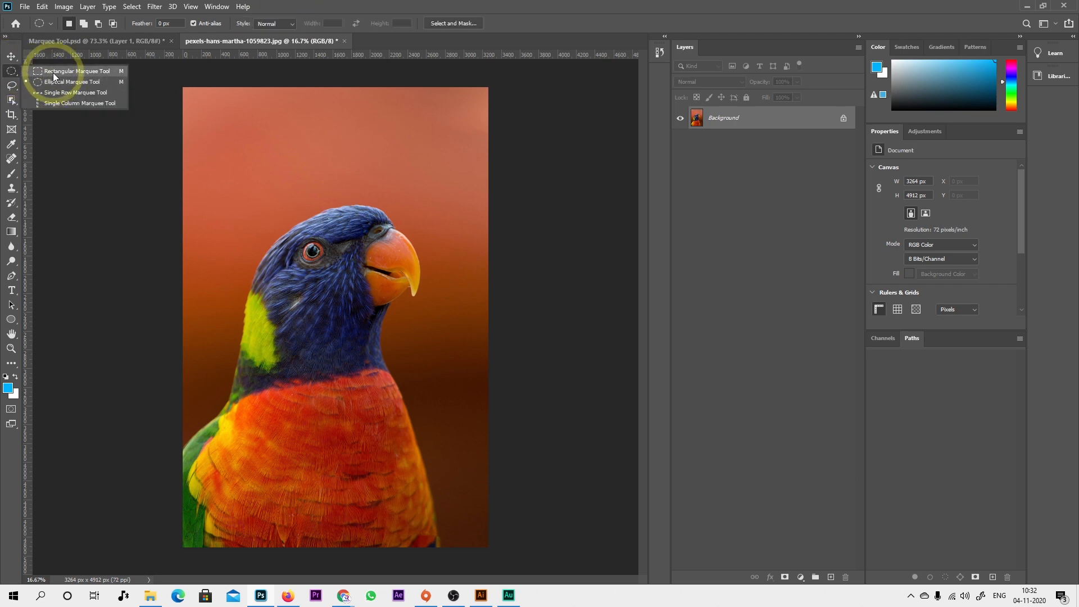
click(53, 73)
drag(230, 174, 436, 411)
click(329, 146)
drag(225, 171, 440, 408)
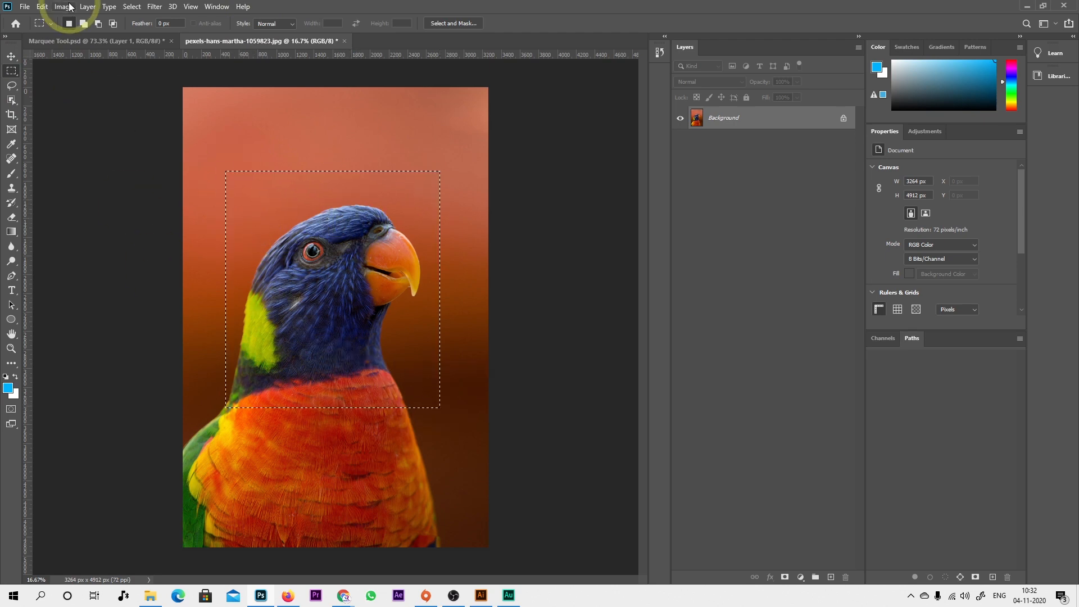
Try cropping the photo to the new marquee, and undo the crop to restore the full image
click(63, 6)
click(111, 126)
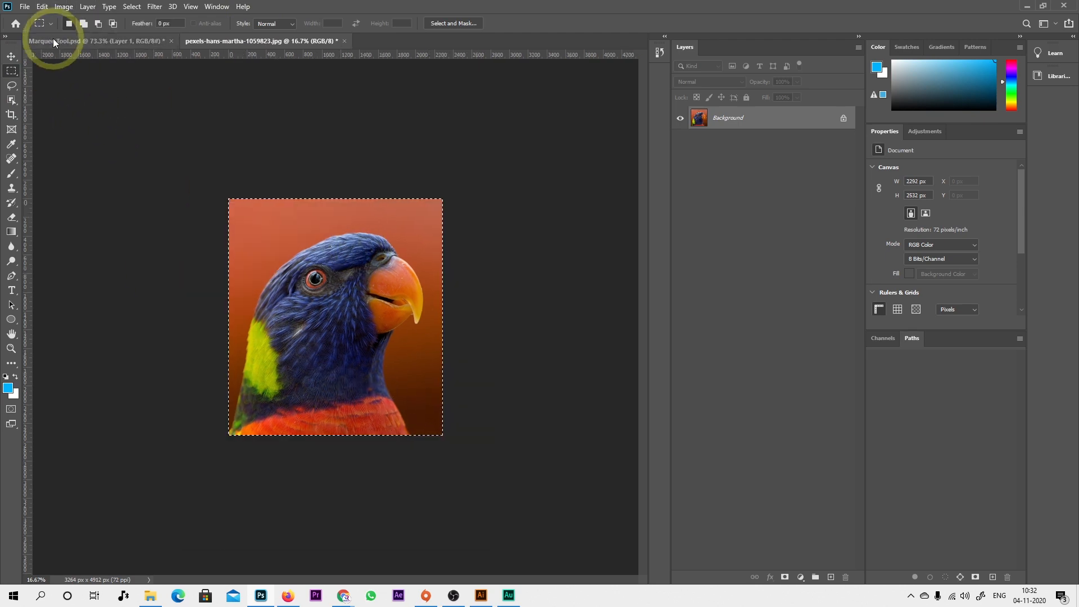
key(ctrl+z)
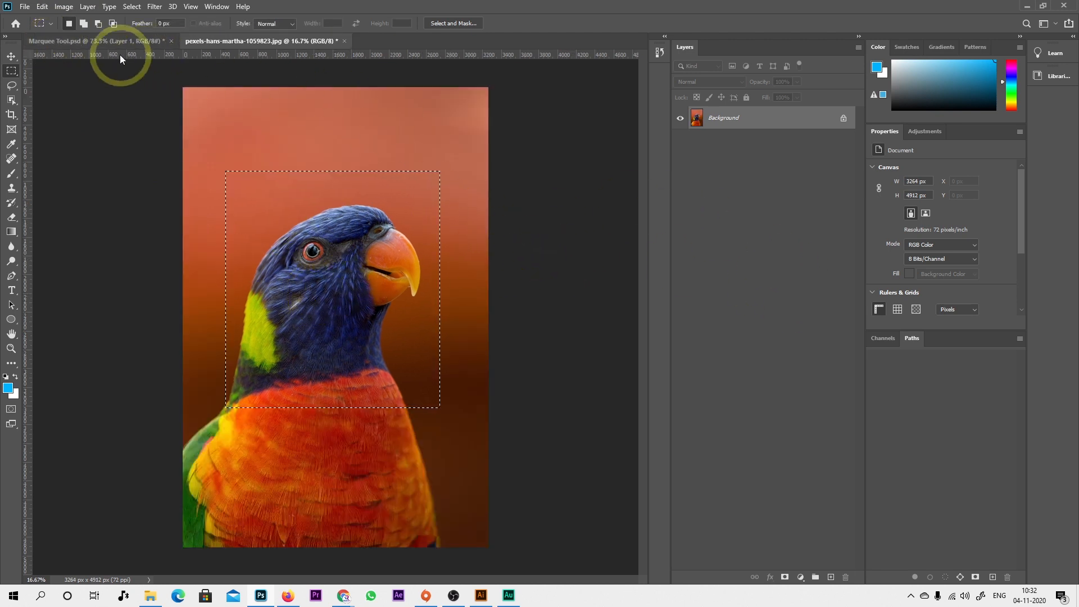
Paste the copied parrot head into Marquee Tool.psd and move it to about X -893 px, Y -360 px on the artboard
click(106, 42)
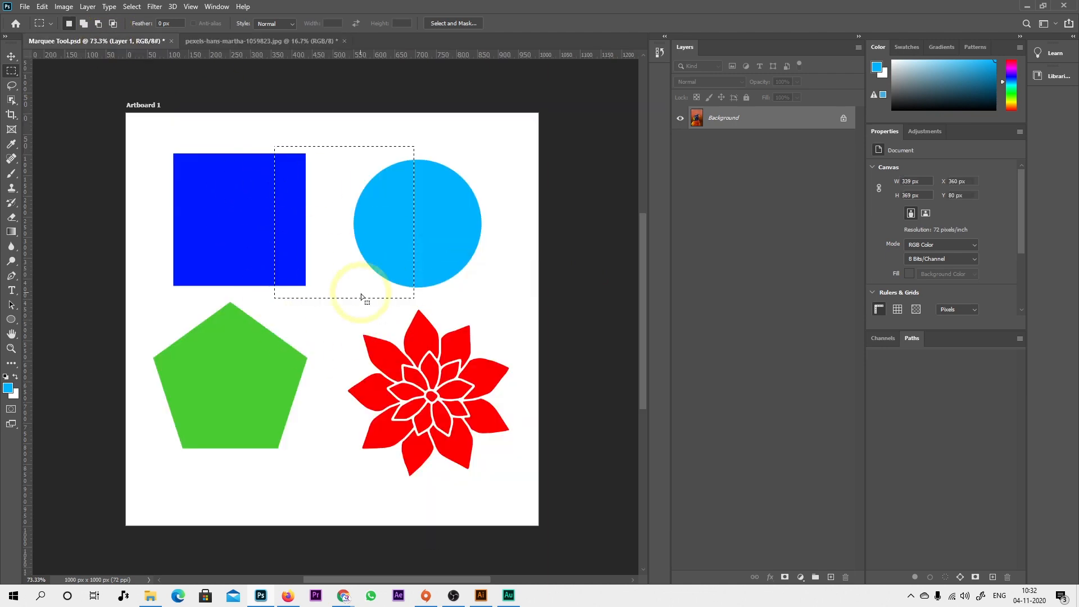
key(ctrl+v)
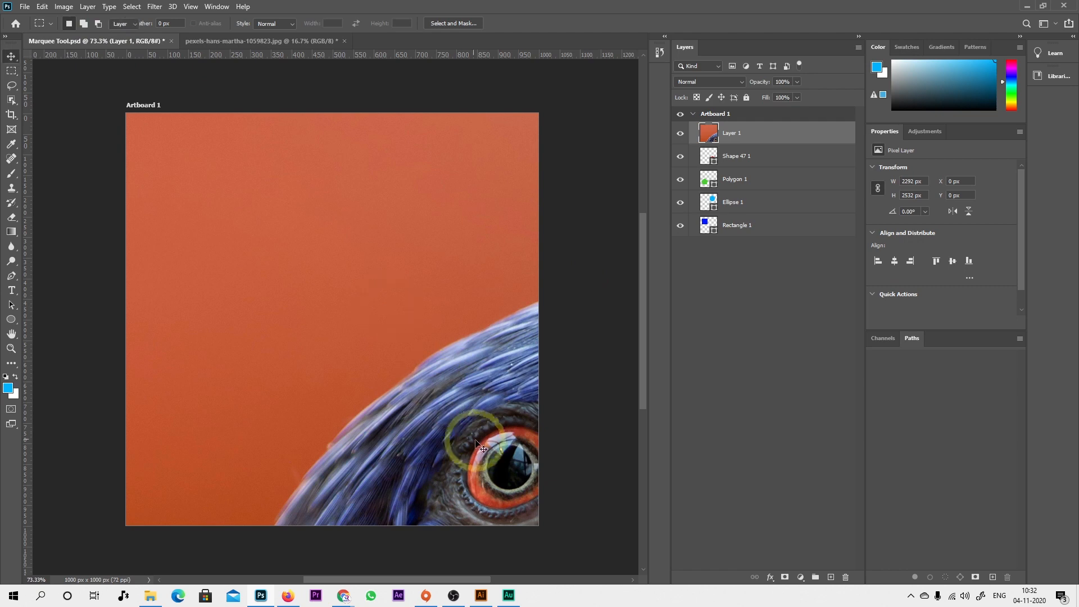
key(v)
drag(450, 452, 120, 299)
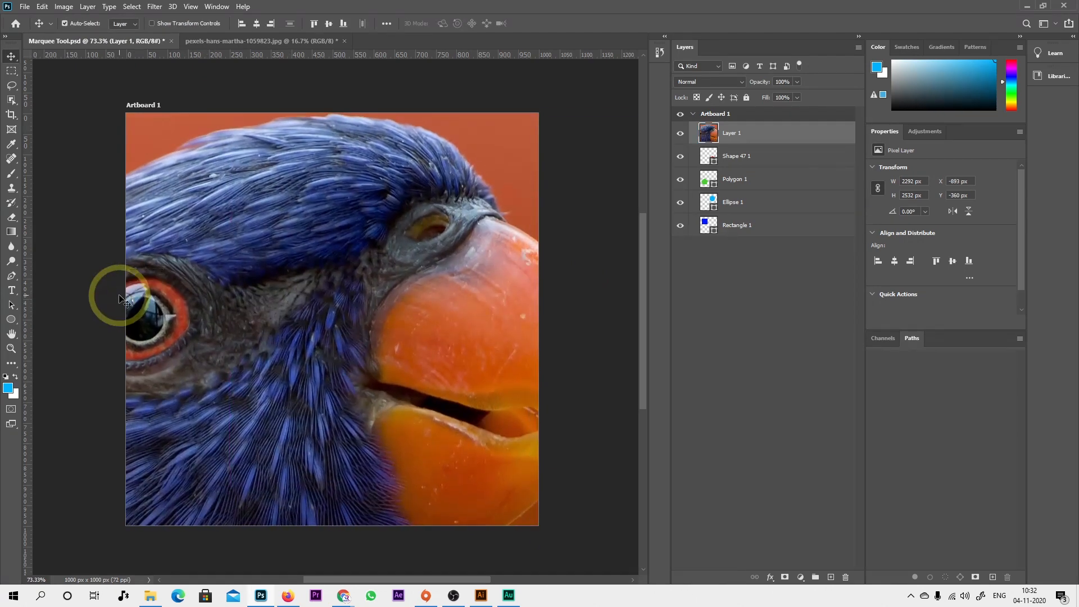
Compare the marquee selection in the parrot photo with the pasted parrot head in Marquee Tool.psd
click(224, 42)
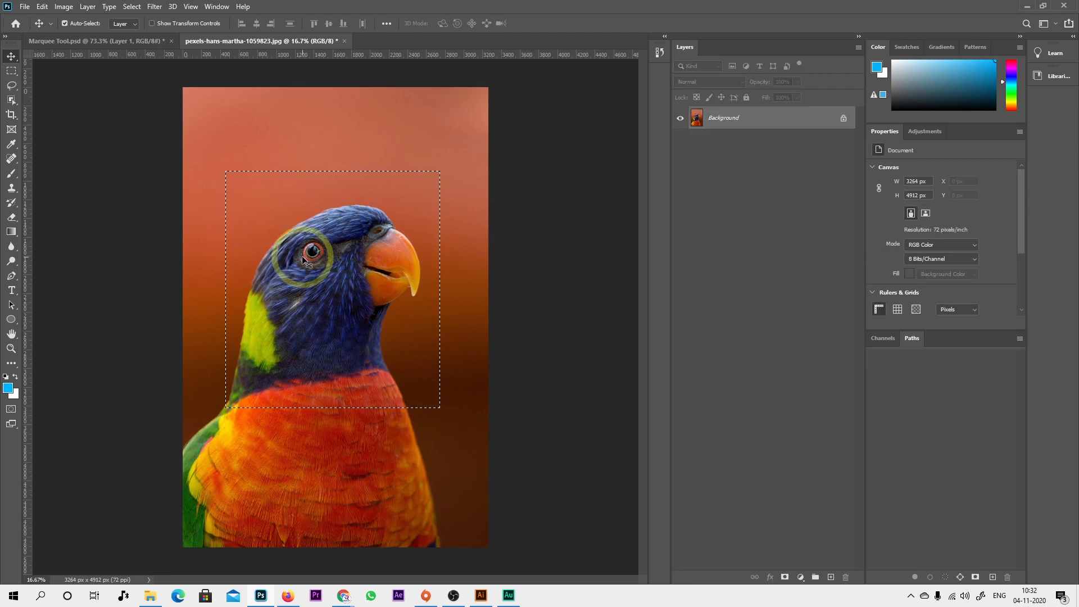
click(84, 41)
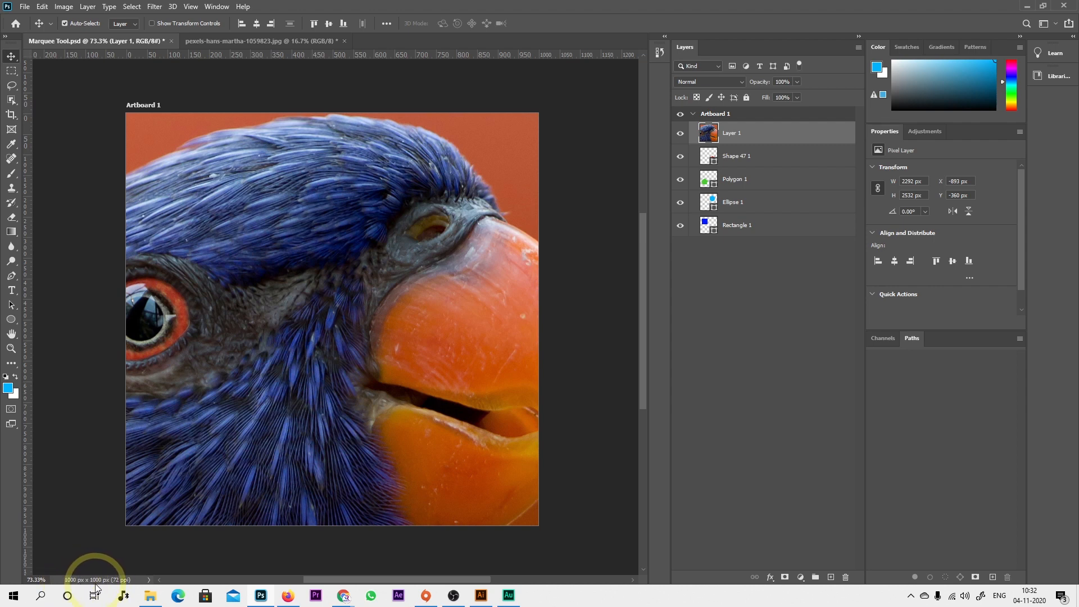
click(243, 41)
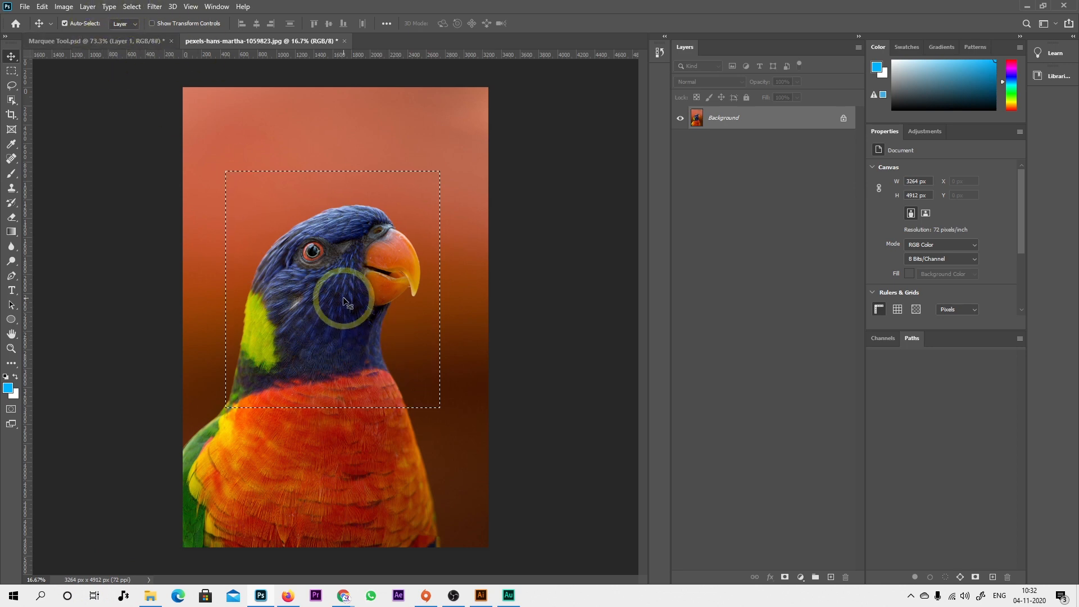
click(95, 40)
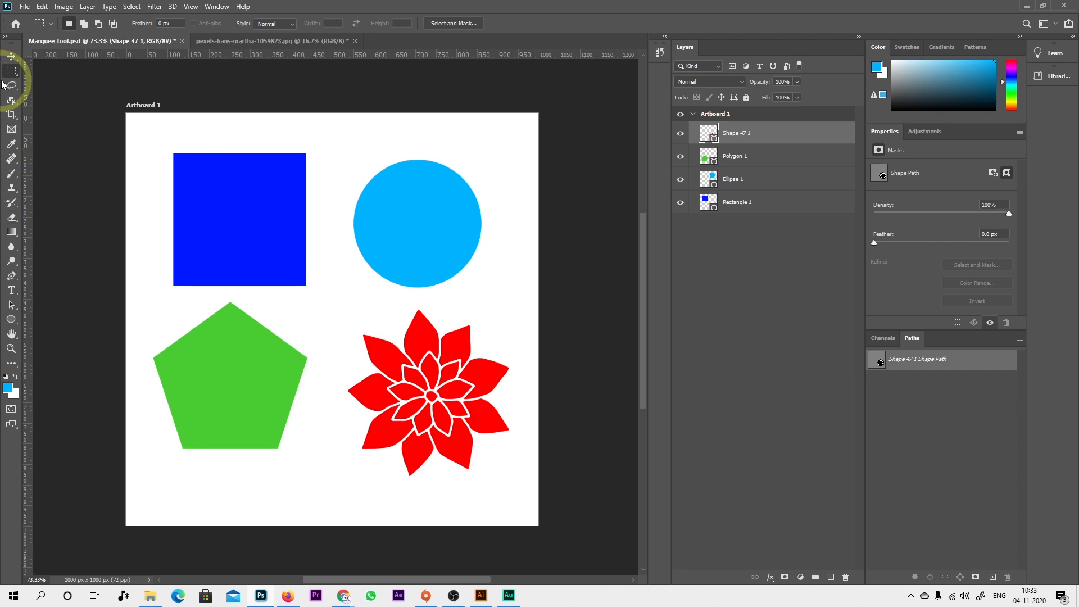
Activate the Rectangular Marquee tool in Marquee Tool.psd and look at its tool presets
right_click(18, 70)
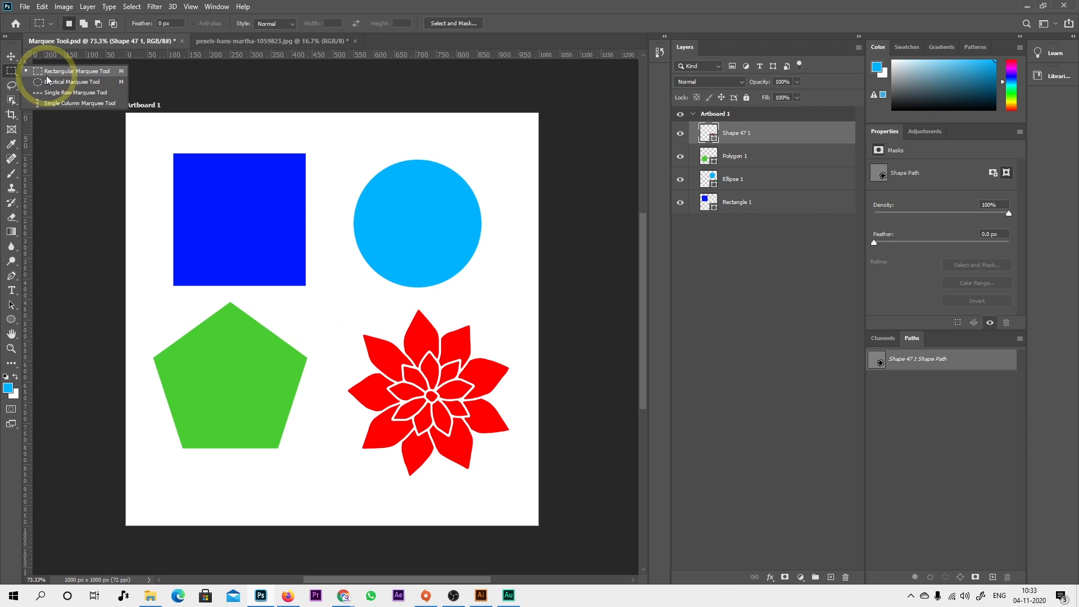
click(46, 75)
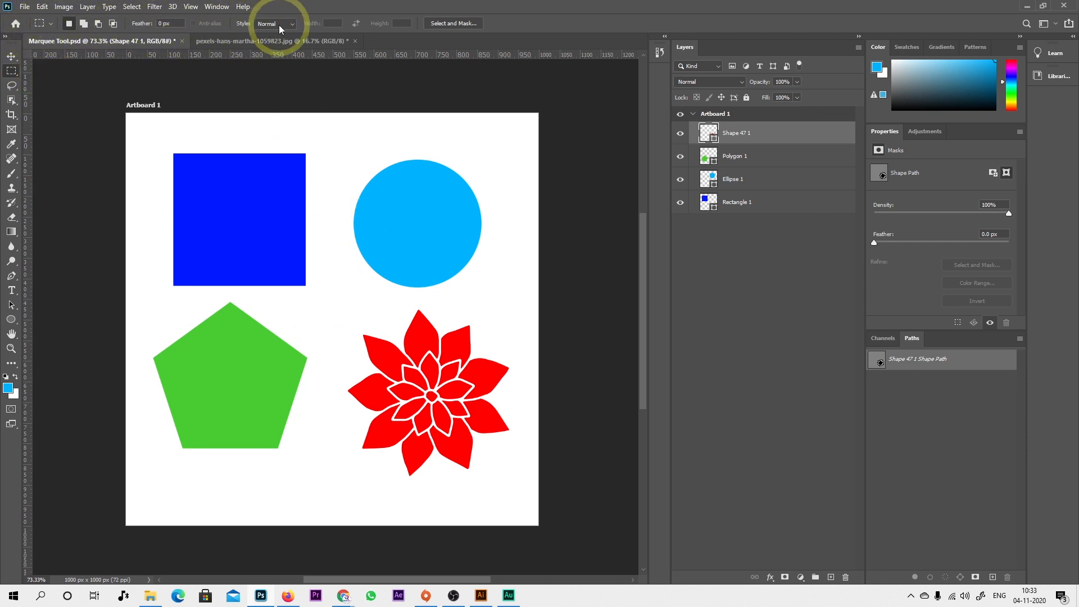
click(51, 23)
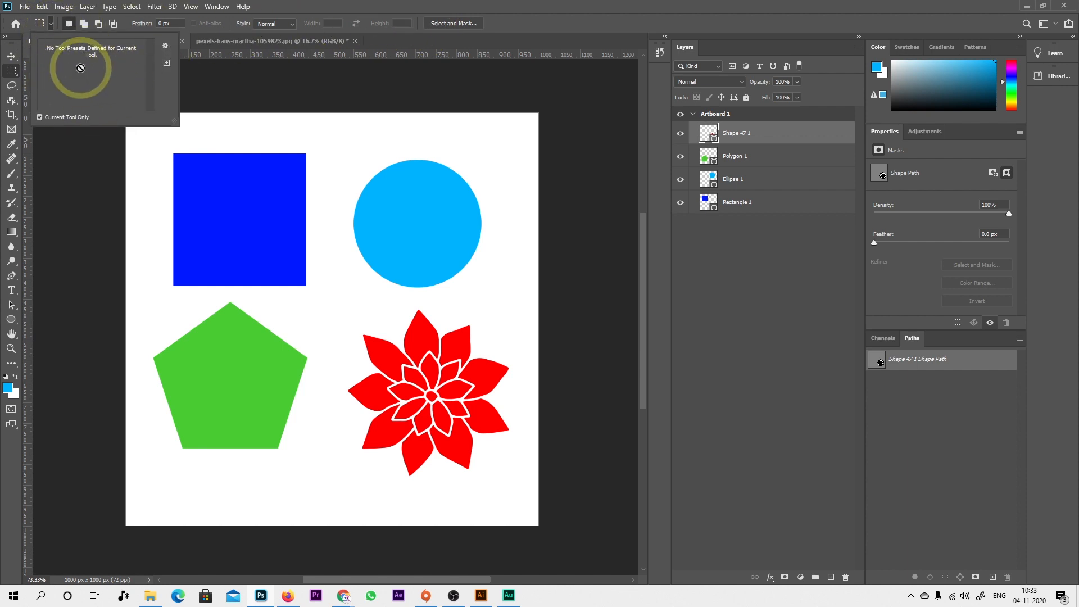
click(339, 8)
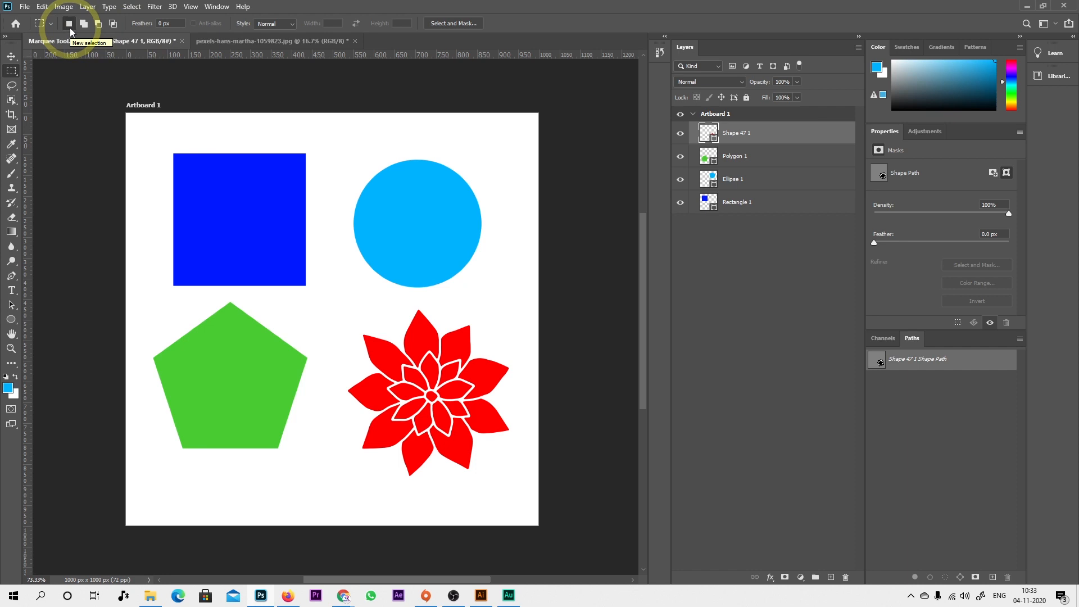
Draw separate rectangular marquees in turn around the blue square, the light blue circle and the green pentagon, each replacing the previous selection
drag(165, 145, 319, 297)
drag(345, 144, 503, 309)
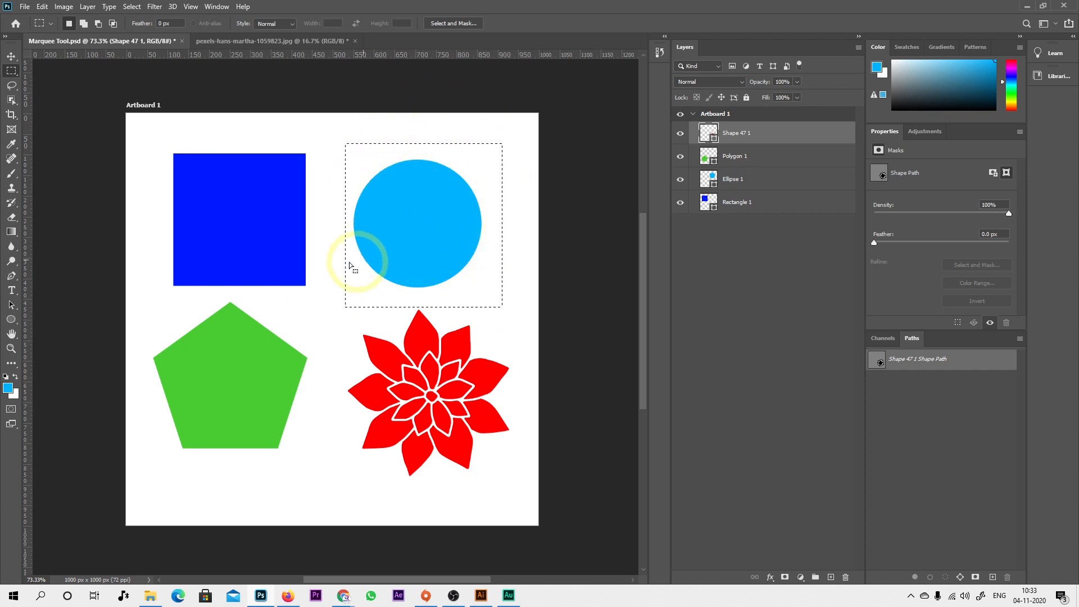
drag(142, 302, 319, 467)
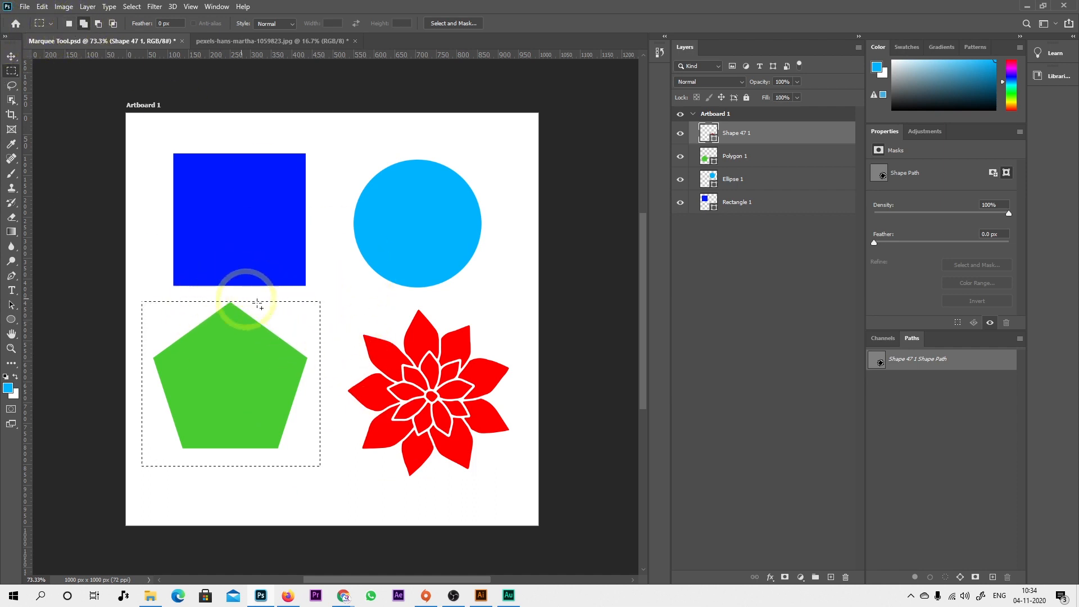
Add three overlapping rectangles to the pentagon's marquee, extending it across the blue square and toward the circle
drag(244, 203, 376, 335)
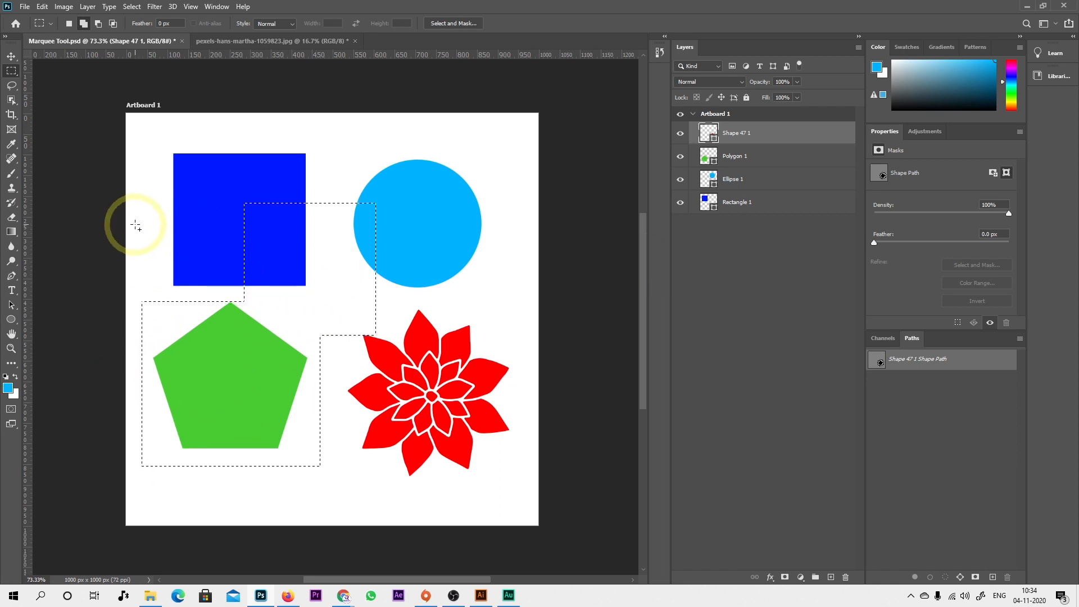
drag(141, 226, 292, 242)
drag(330, 137, 351, 232)
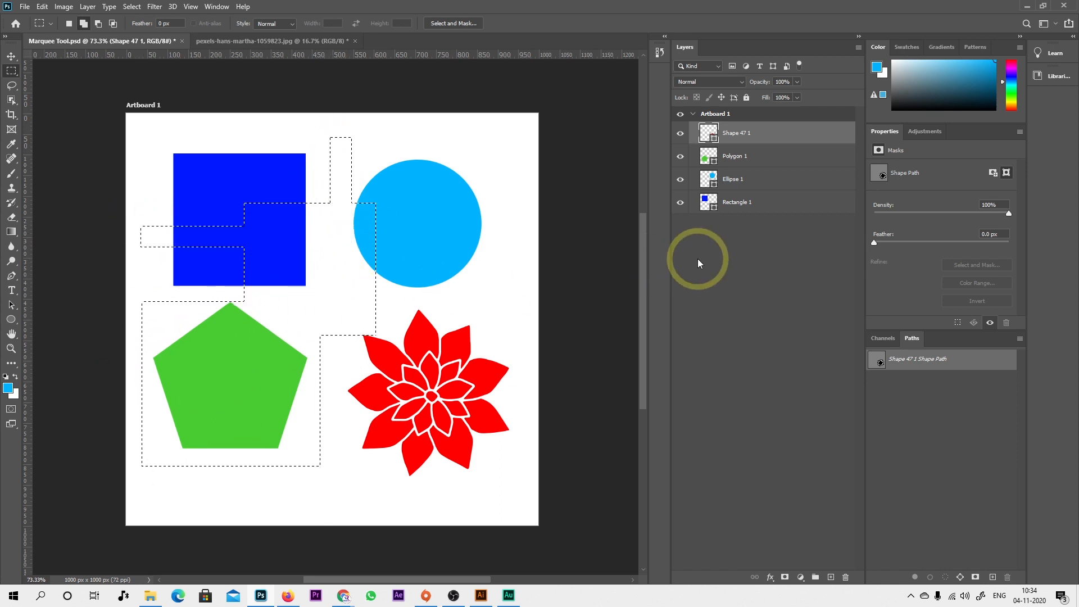
Subtract rectangular areas from the combined selection along its upper and right edges and along the pentagon's left side
click(97, 25)
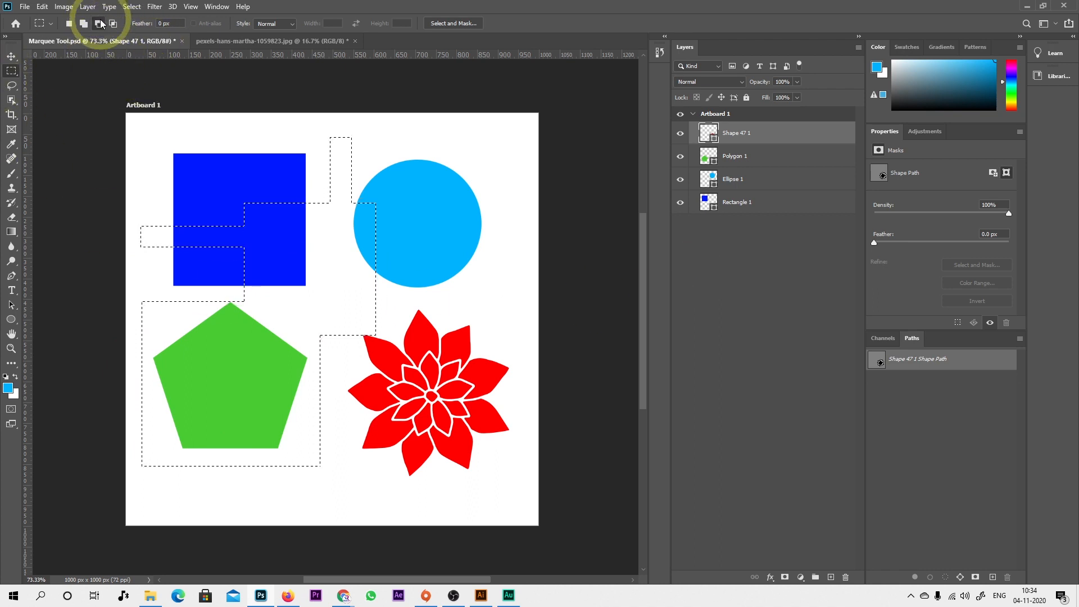
drag(229, 124, 361, 351)
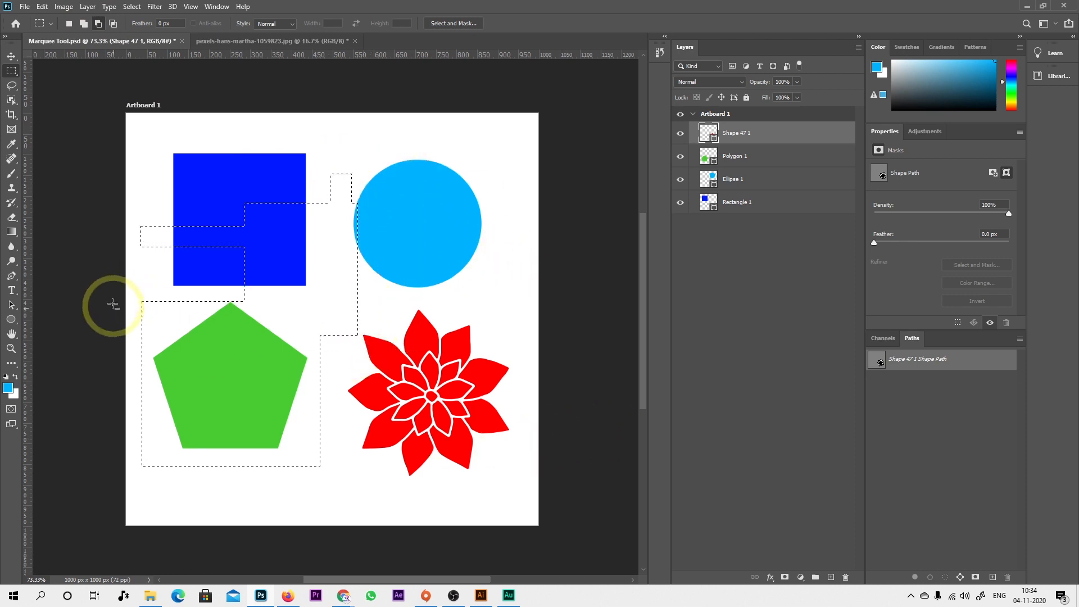
drag(129, 289, 178, 528)
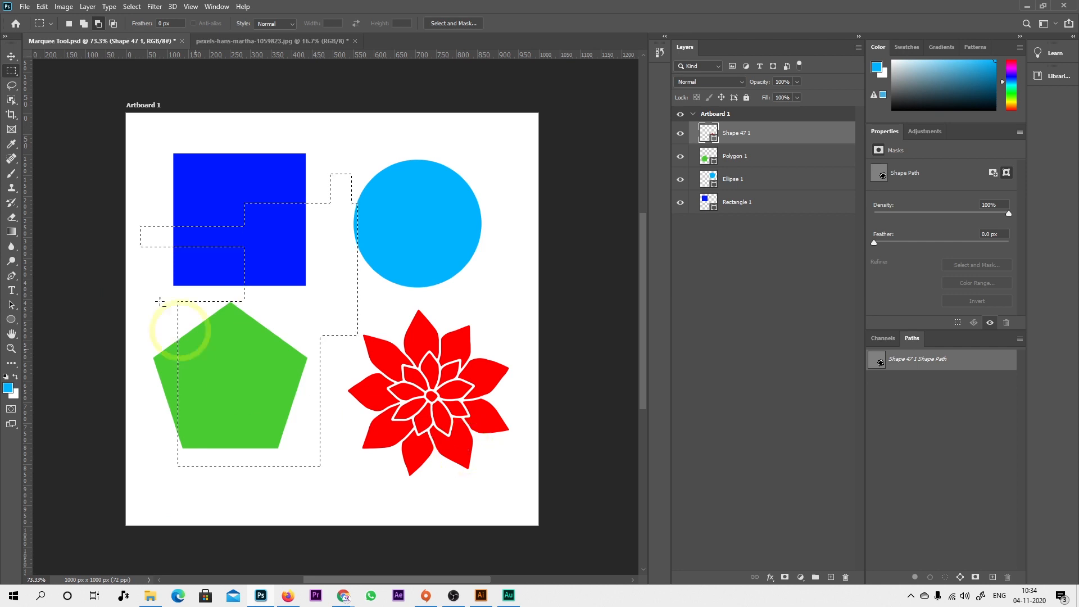
Draw a new rectangular marquee about 274 × 492 px across the blue square and the green pentagon
click(111, 23)
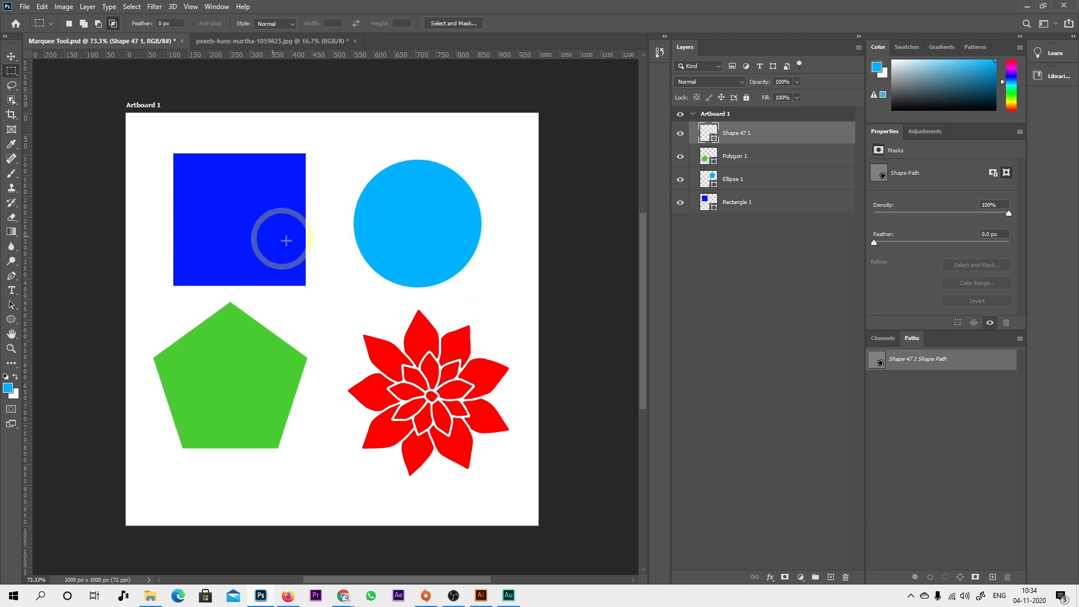
click(69, 23)
drag(179, 217, 290, 419)
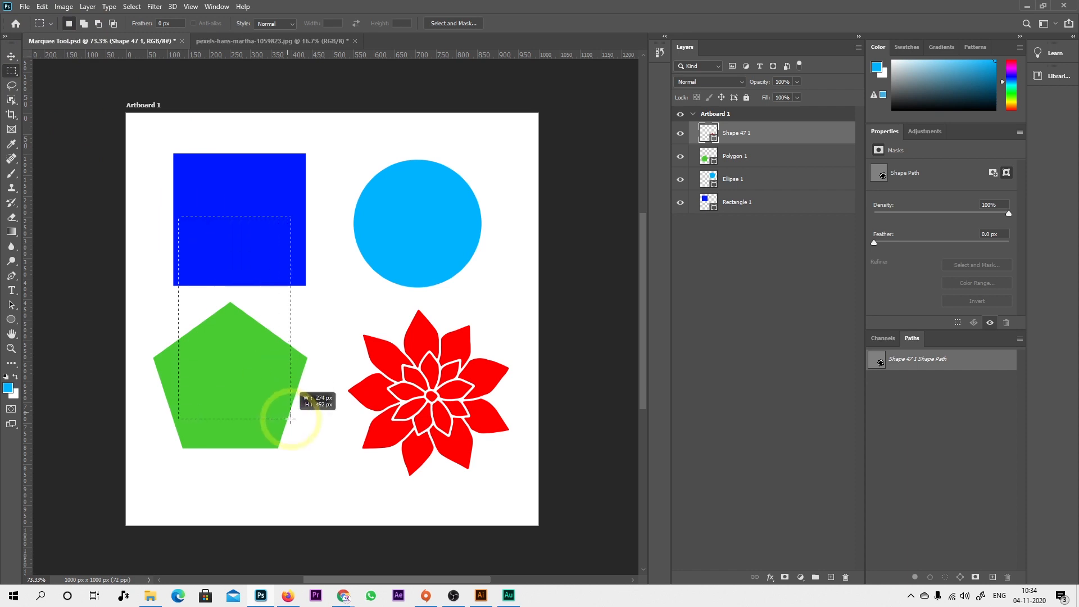
Add a rectangle reaching toward the circle to the selection, and intersect the result with another rectangle overlapping its right part
click(83, 25)
drag(229, 151, 378, 298)
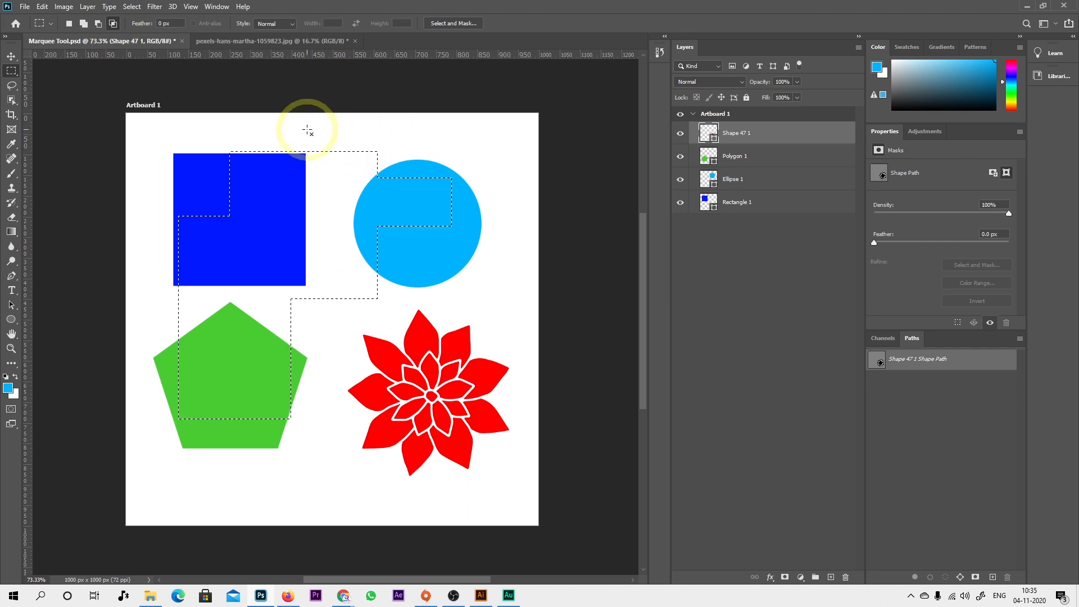
drag(310, 122, 351, 201)
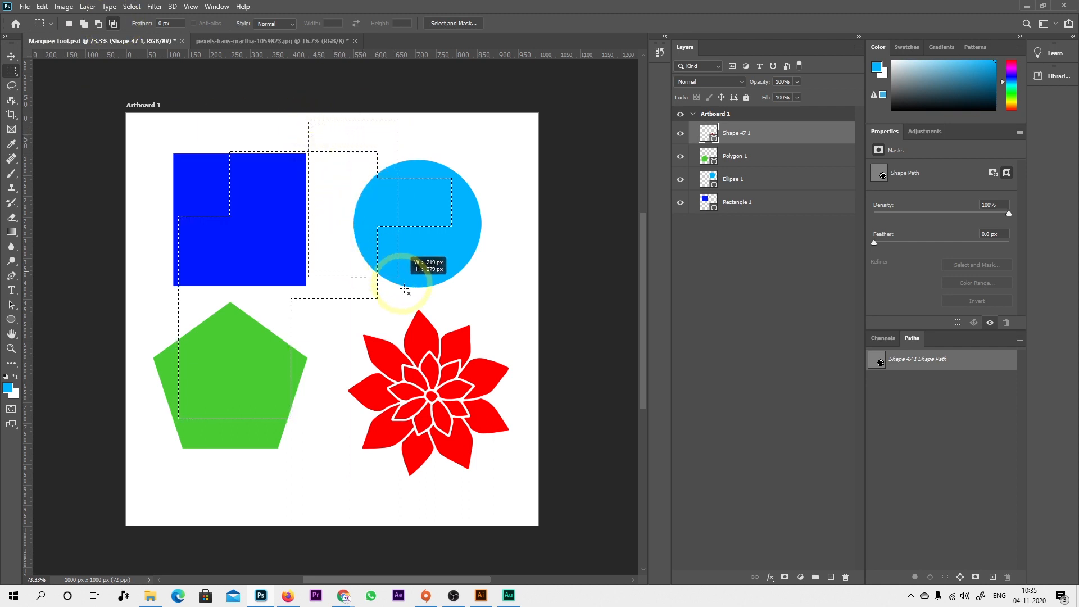
drag(405, 290, 506, 349)
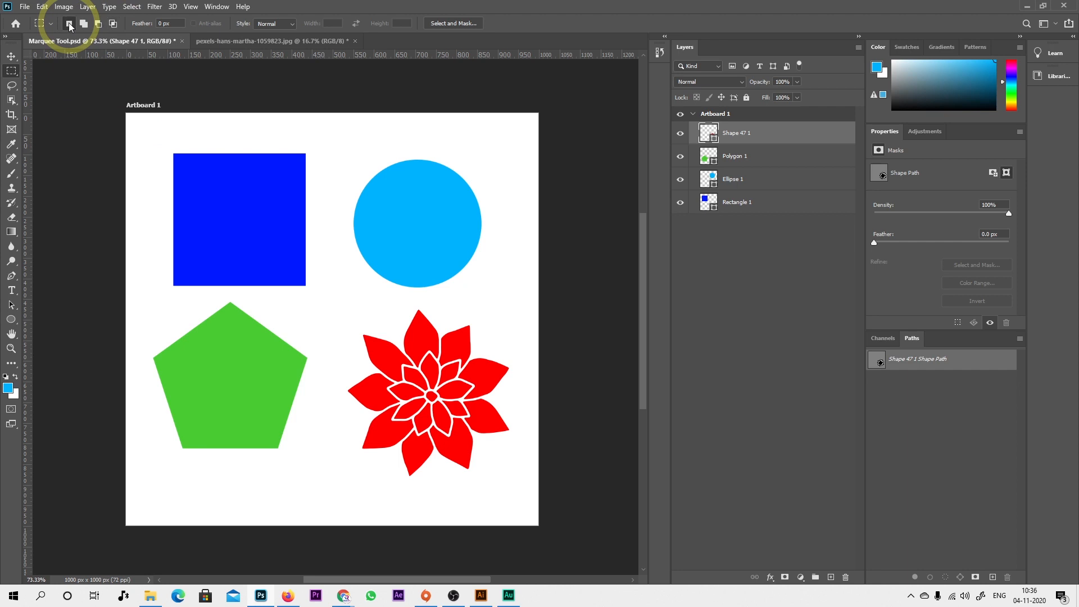
Draw a new marquee around the blue square and add a small rectangle at its lower-right corner
click(112, 25)
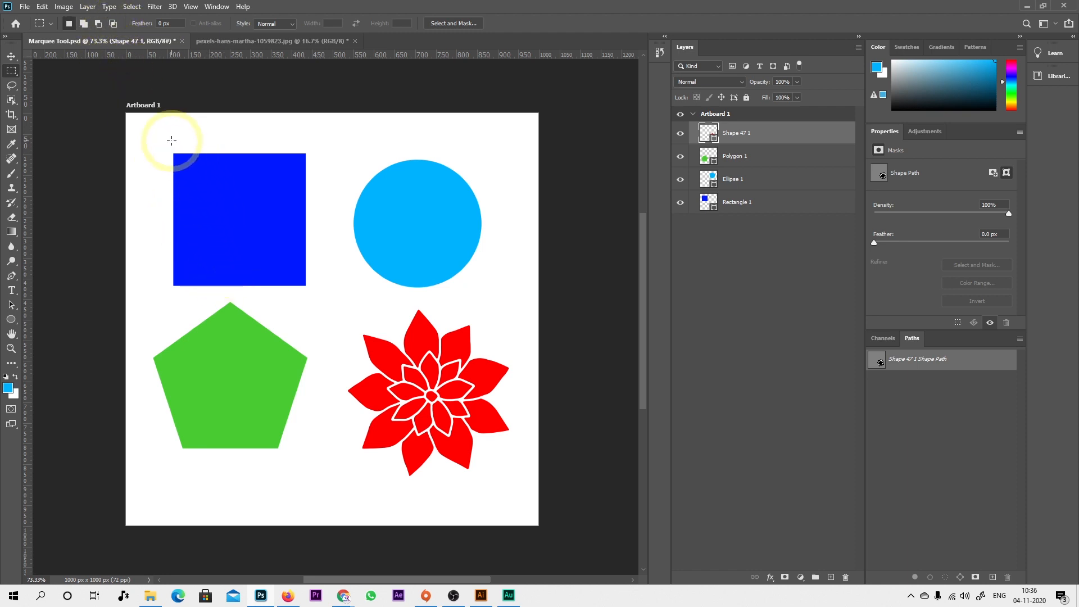
drag(165, 144, 315, 294)
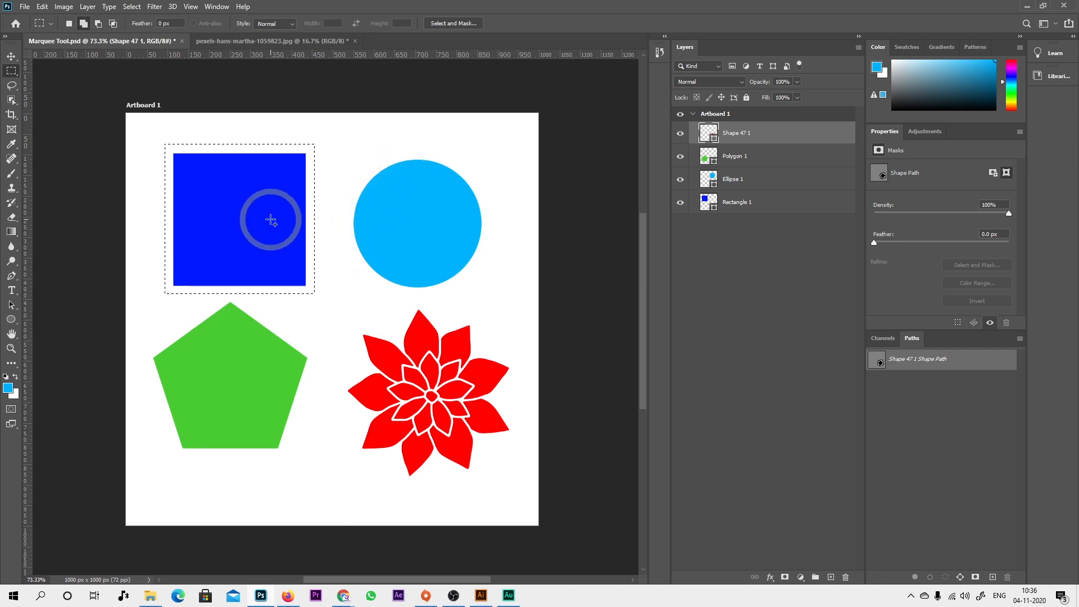
drag(271, 219, 335, 312)
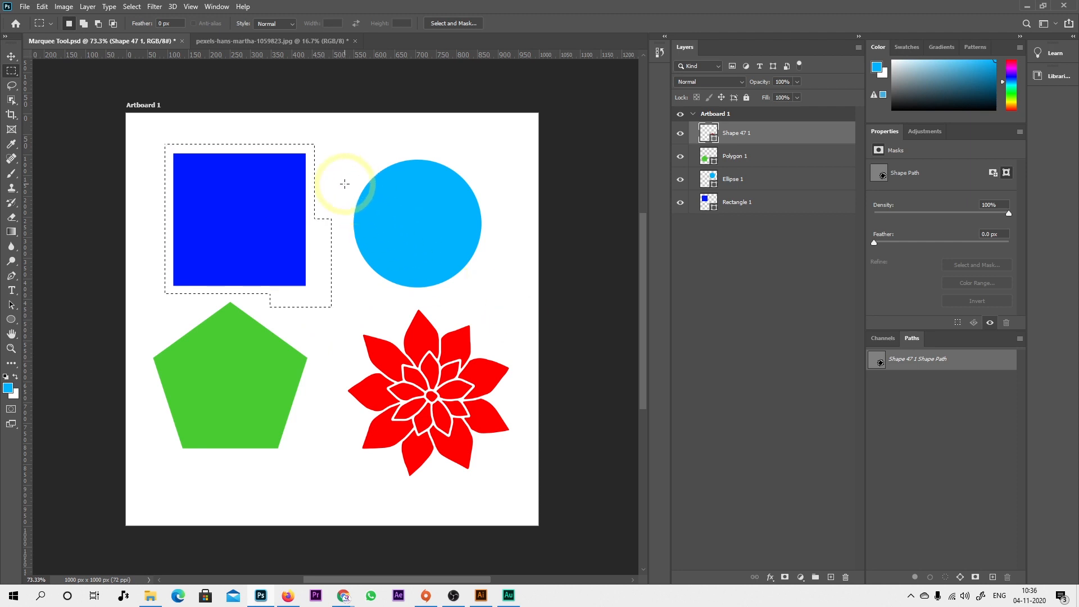
Subtract a rectangle from the marquee's right side, then intersect the selection with a rectangle over its lower-right part and deselect
key(alt)
drag(345, 184, 273, 254)
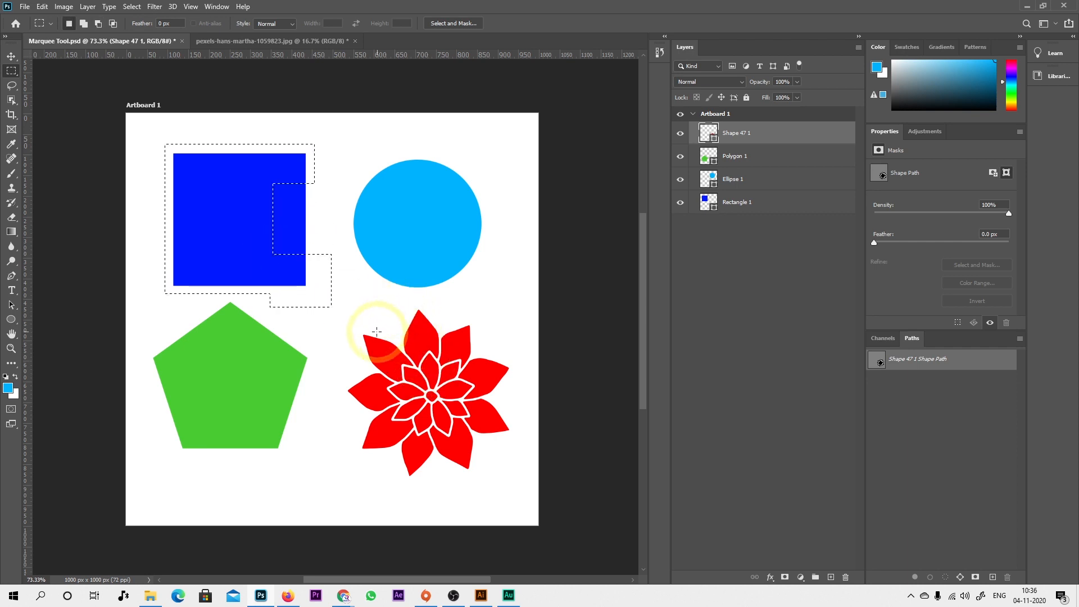
key(shift+alt)
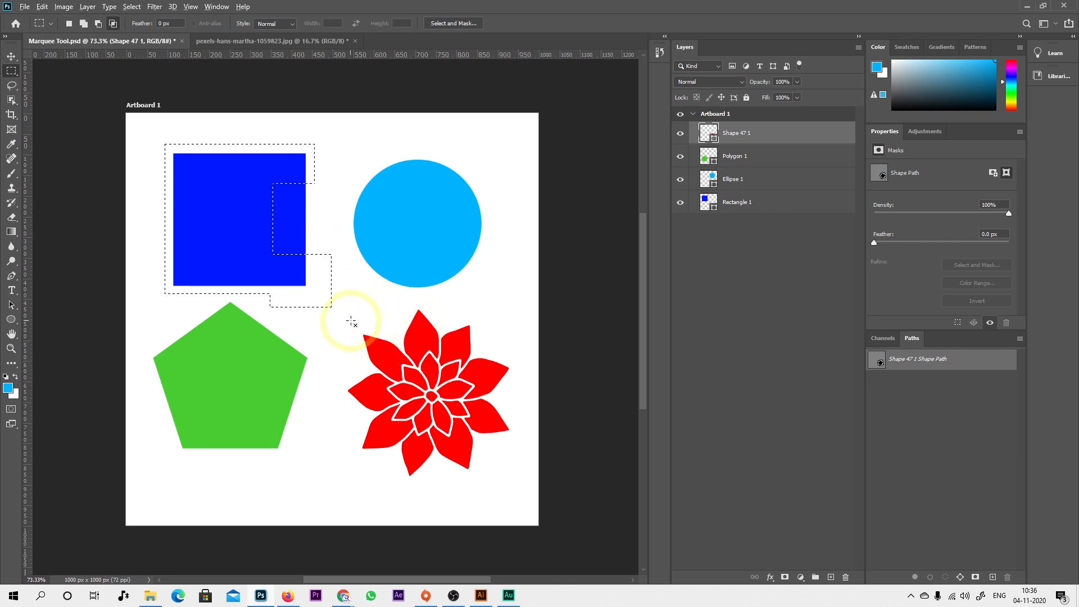
drag(231, 233, 231, 233)
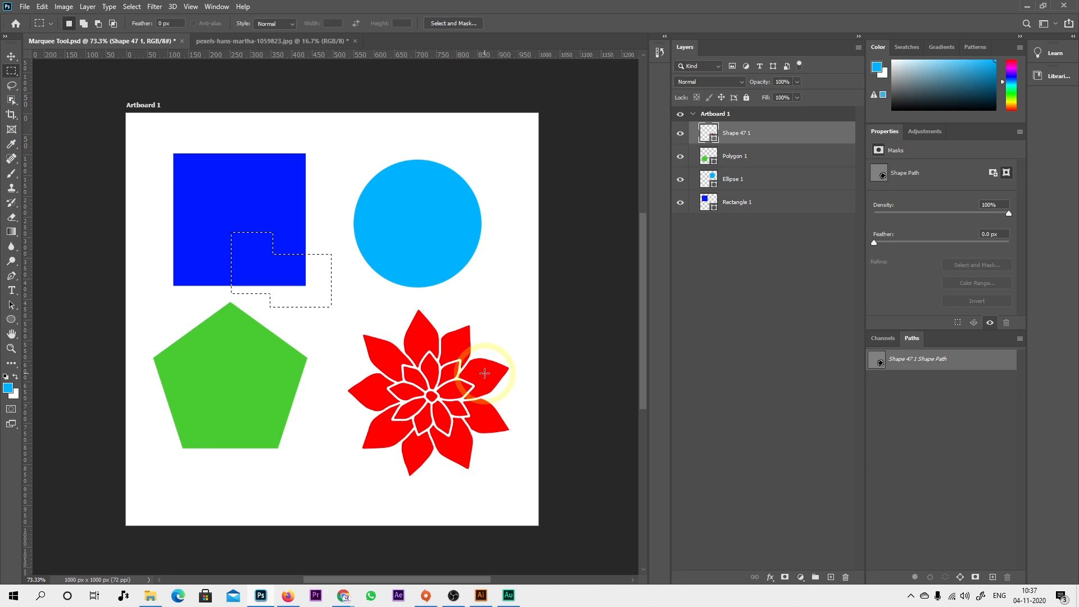
click(485, 374)
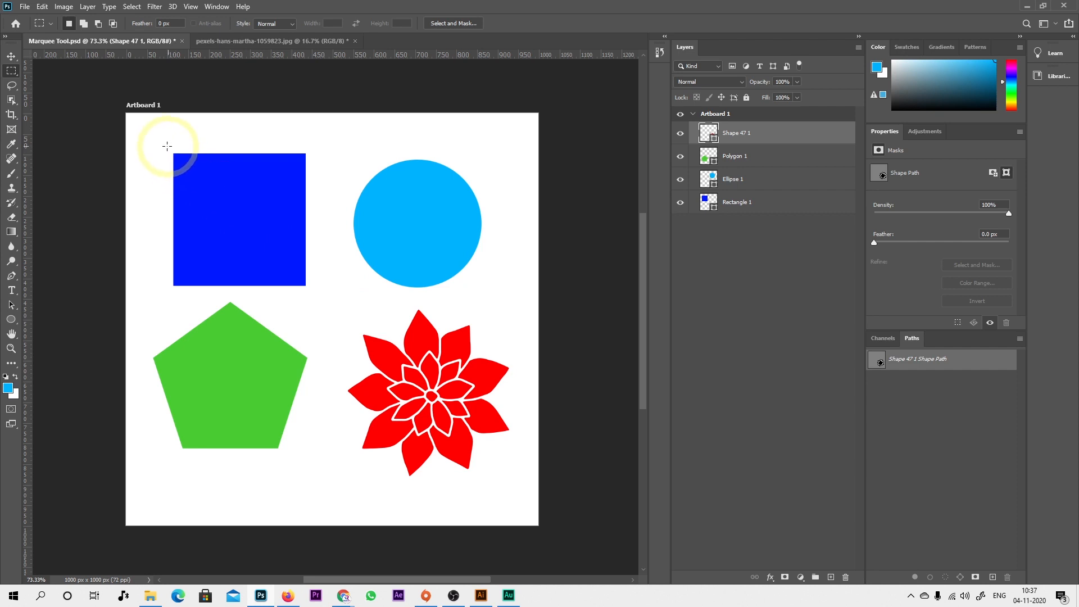
Draw a marquee from the blue square's upper-left corner, constraining it to a perfect square about 341 × 341 px
drag(165, 149, 316, 296)
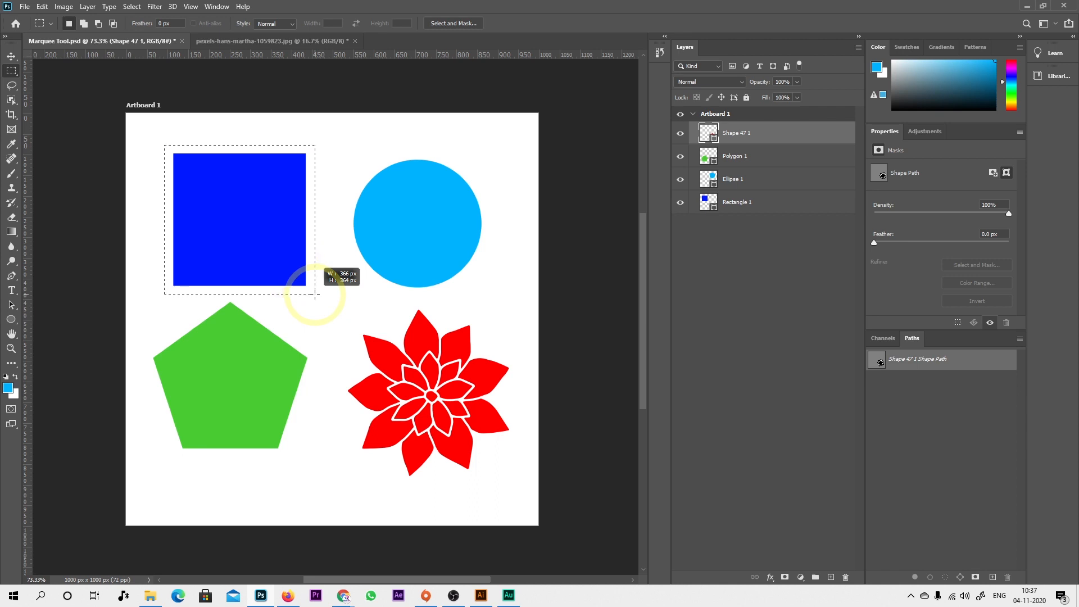
drag(316, 295, 315, 293)
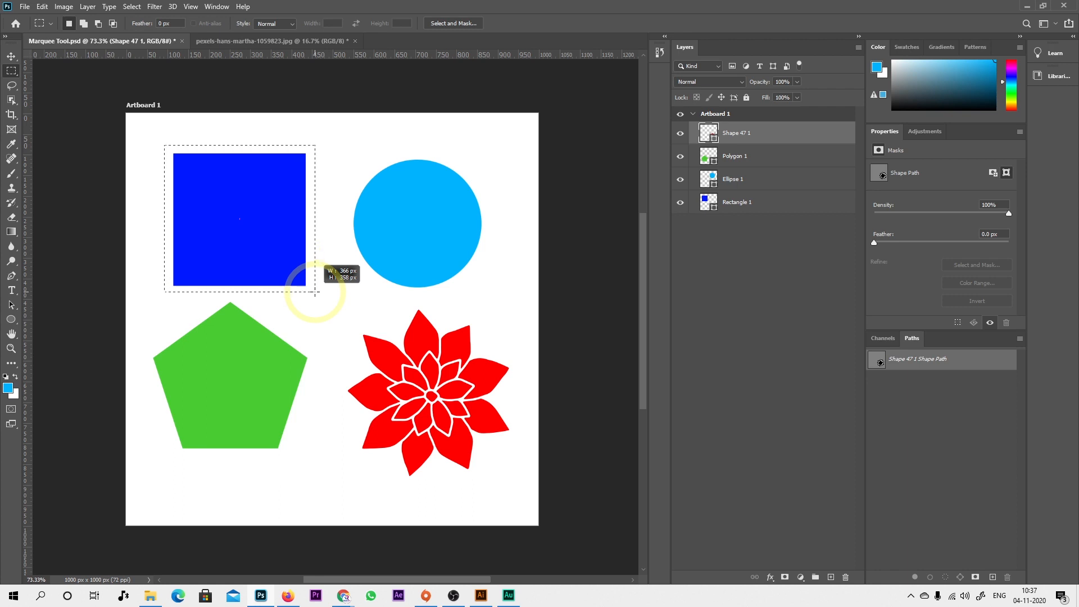
drag(316, 292, 345, 285)
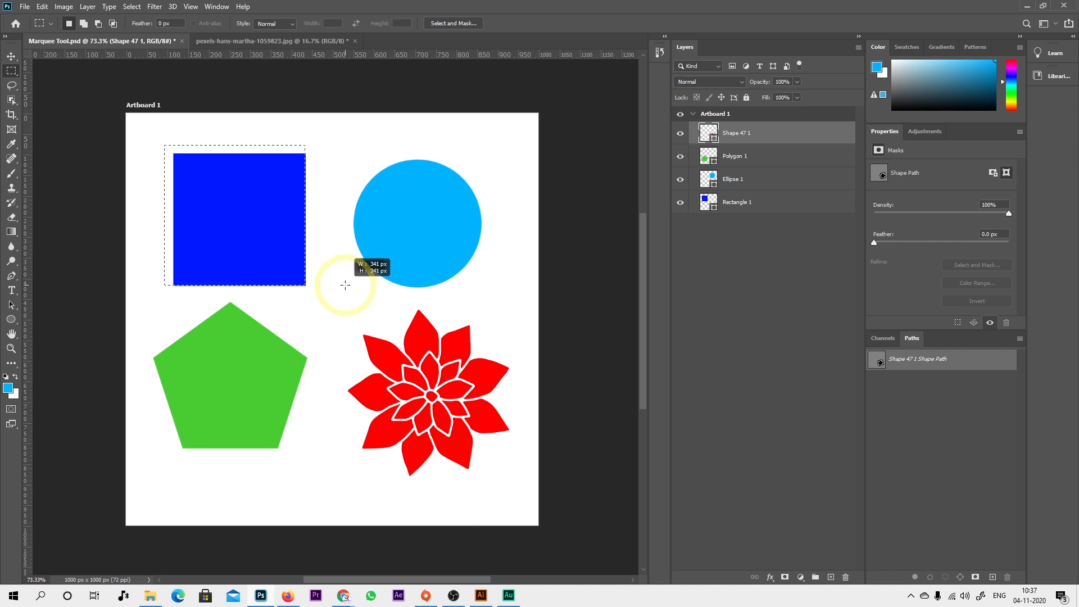
Resize the marquee outward from its starting point as the centre, near the blue square's upper-left corner, and deselect it
drag(346, 285, 327, 261)
key(alt)
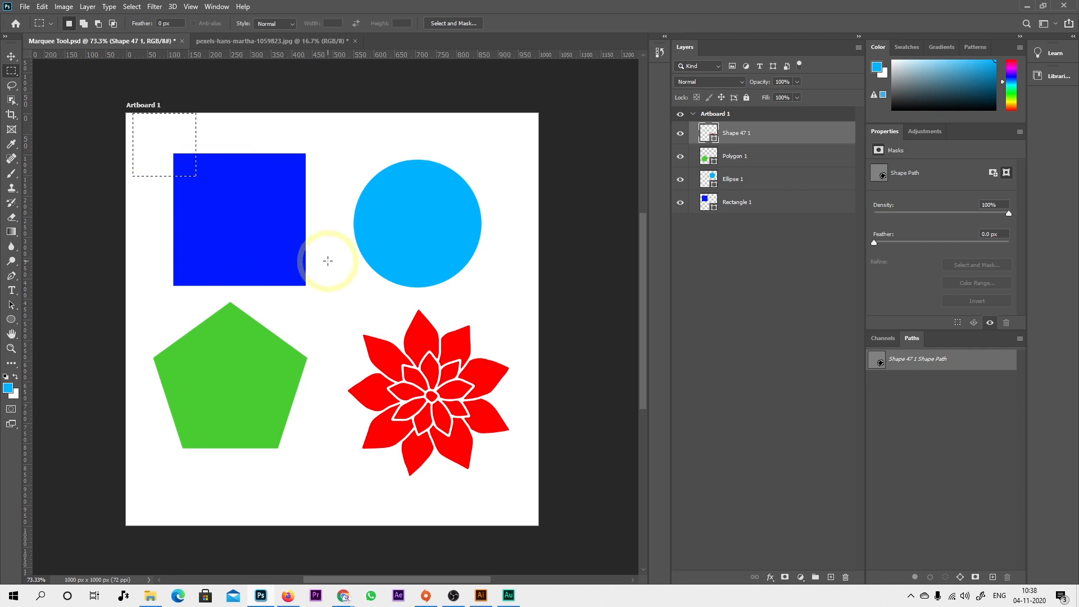
click(303, 254)
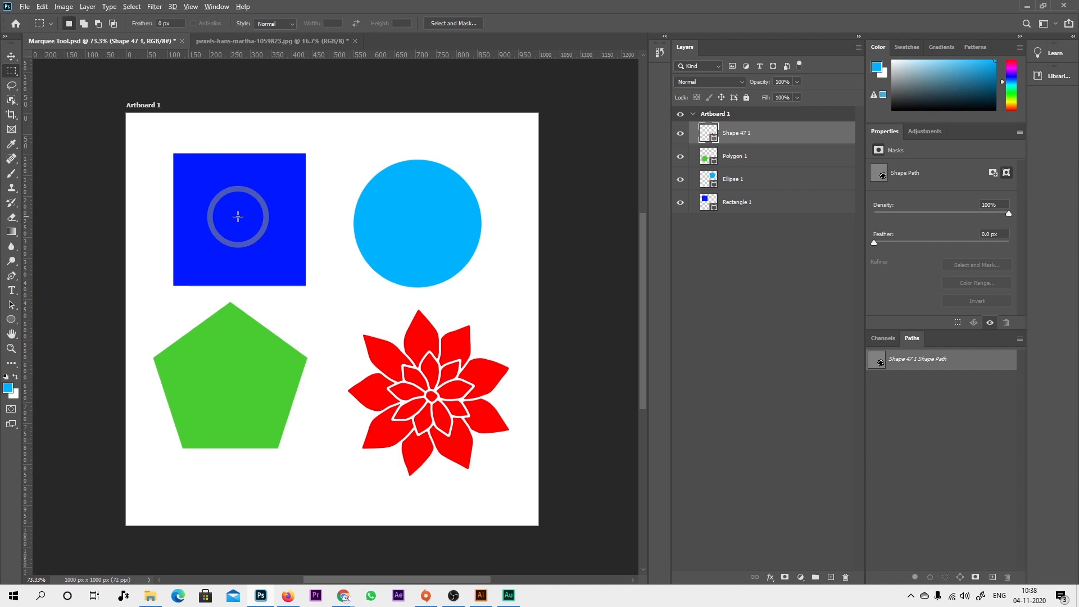
Draw a marquee outward from the centre of the blue square so it encloses the shape, and deselect it
drag(238, 217, 314, 293)
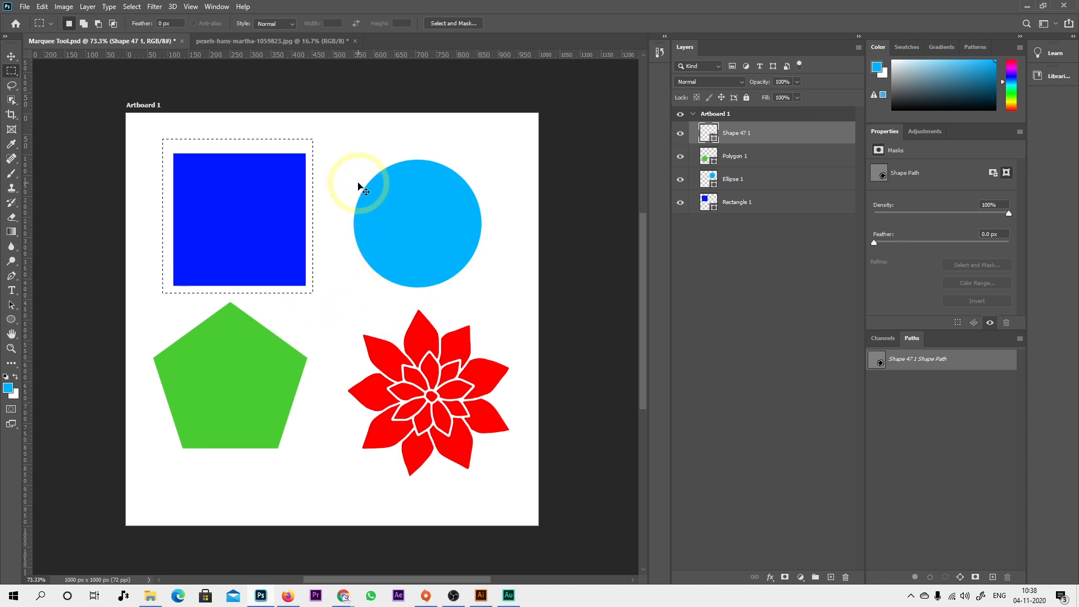
drag(235, 149, 378, 291)
key(ctrl+d)
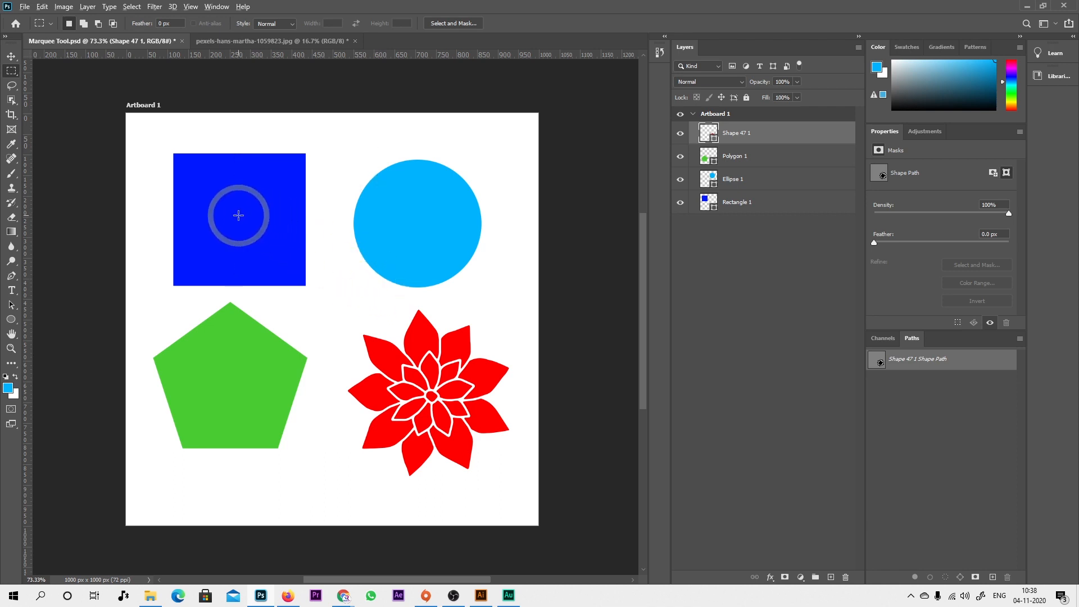
Draw a perfectly square marquee about 364 × 364 px outward from the centre of the blue square
drag(239, 216, 311, 288)
drag(197, 175, 312, 299)
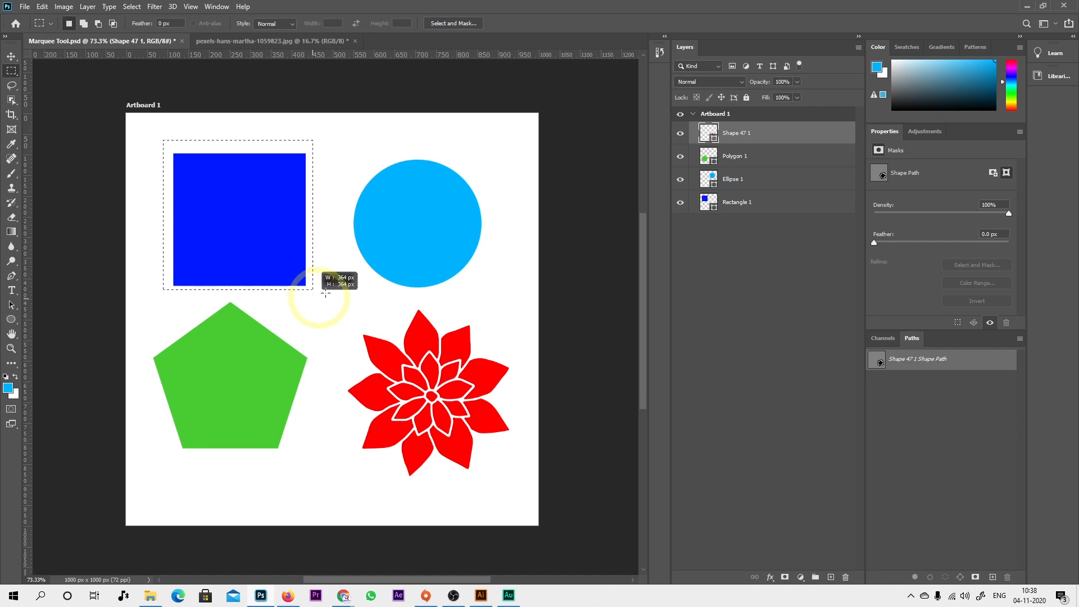
Deselect the centred marquee and draw a new one from the blue square's upper-left corner, fitted exactly to the square's edges
drag(326, 293, 326, 293)
click(403, 283)
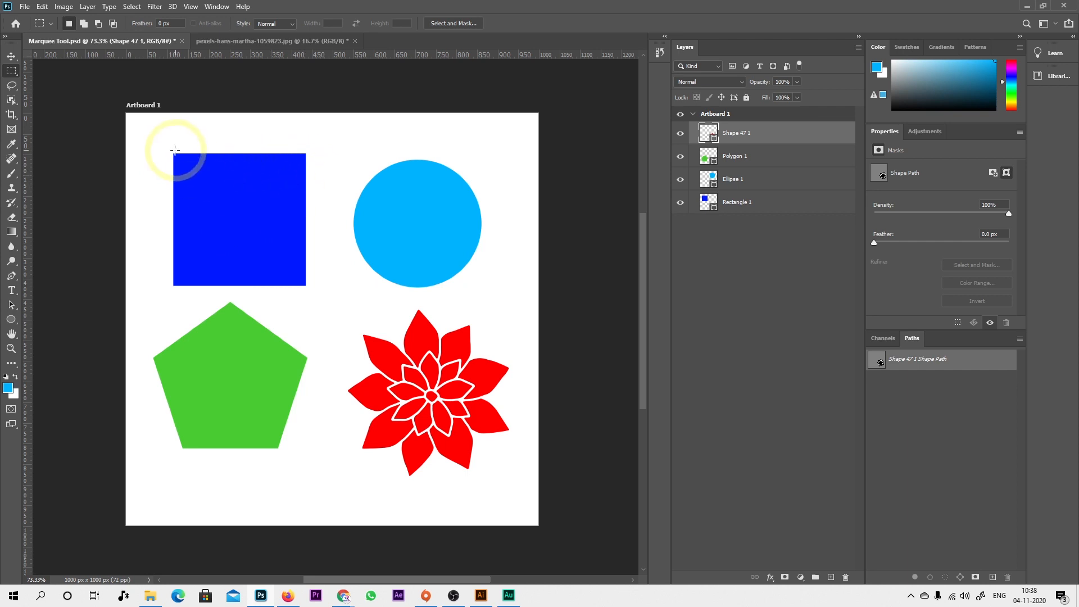
drag(170, 149, 321, 299)
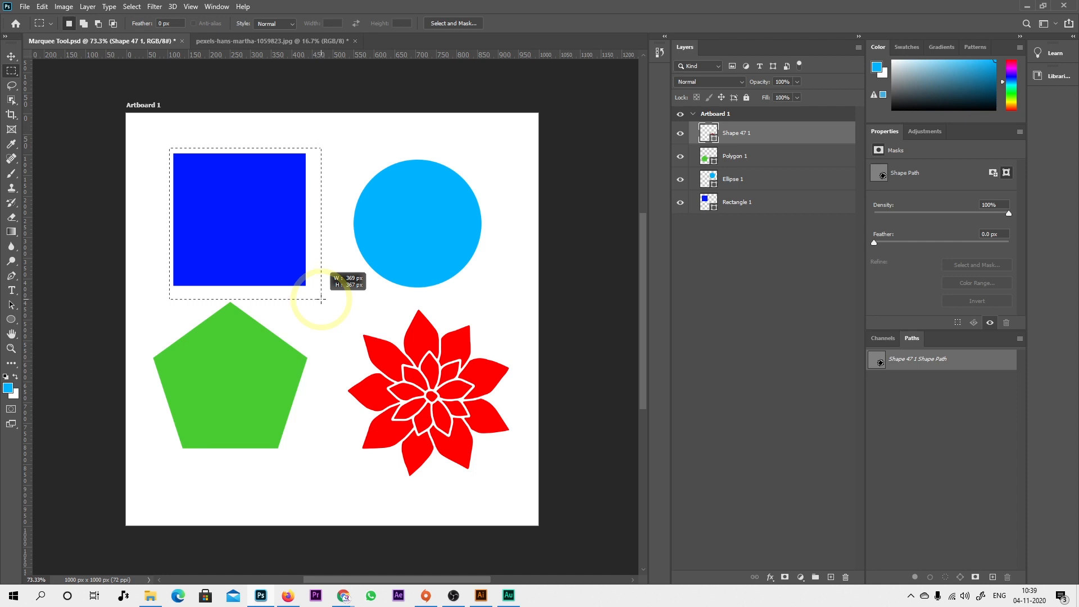
drag(321, 299, 321, 296)
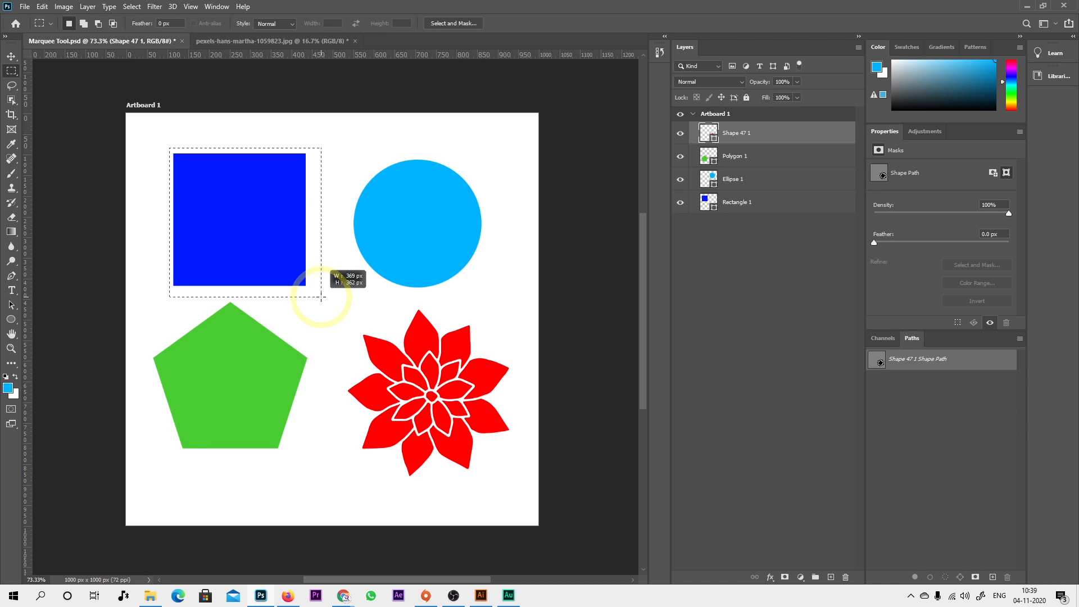
mouse_move(321, 296)
mouse_down()
mouse_move(345, 275)
mouse_move(408, 318)
mouse_move(420, 380)
mouse_move(343, 409)
mouse_move(294, 349)
mouse_move(440, 277)
mouse_move(514, 298)
mouse_move(324, 303)
mouse_move(306, 286)
mouse_up()
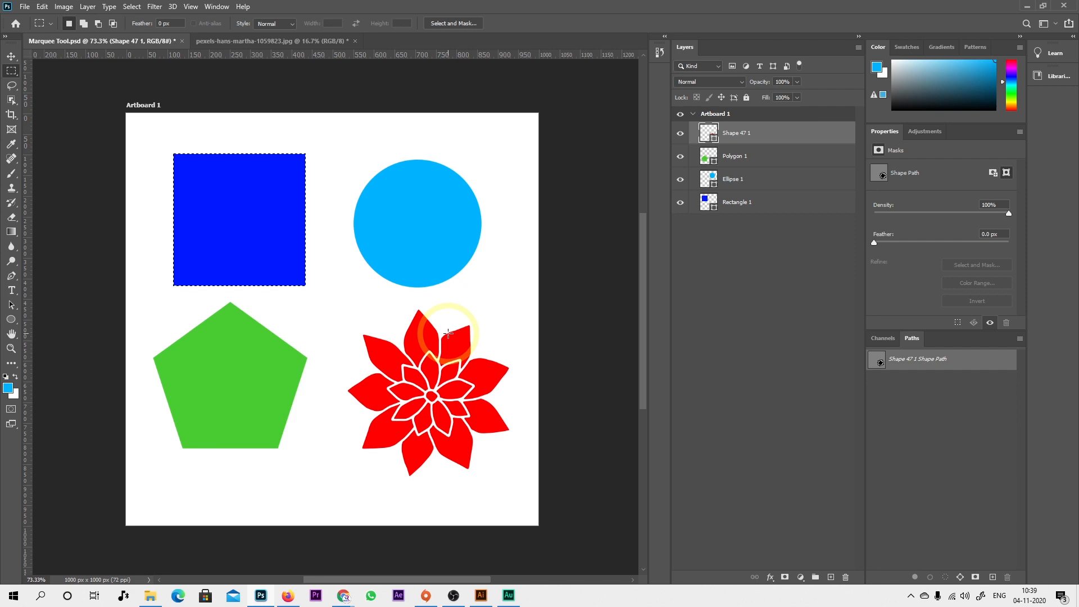
Select the light blue circle with the Elliptical Marquee tool, fitting a selection of about 310 × 311 px to its edge
right_click(9, 77)
click(33, 84)
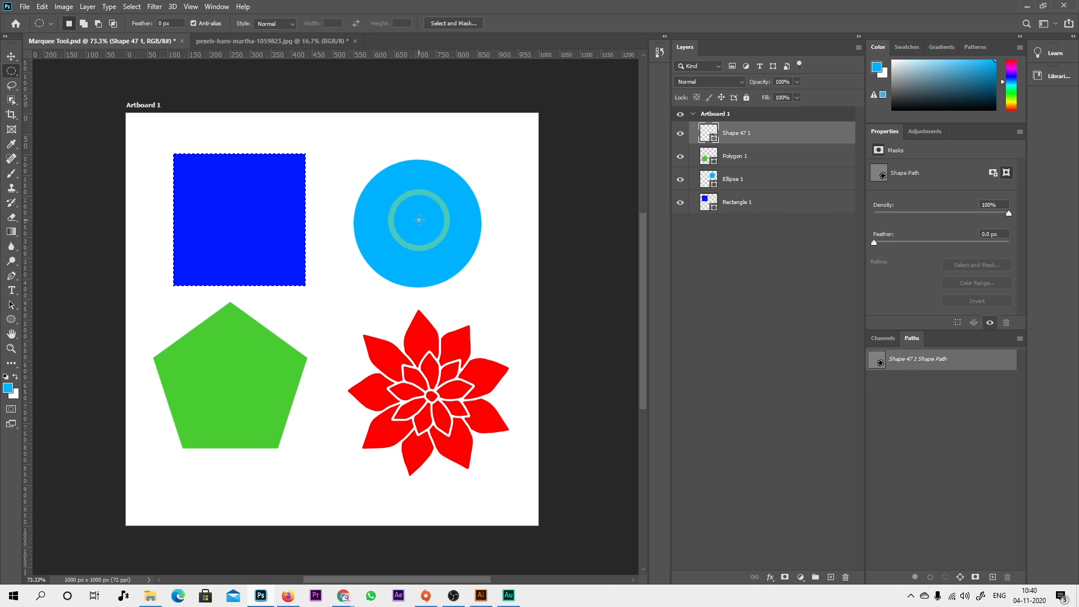
drag(374, 157, 483, 286)
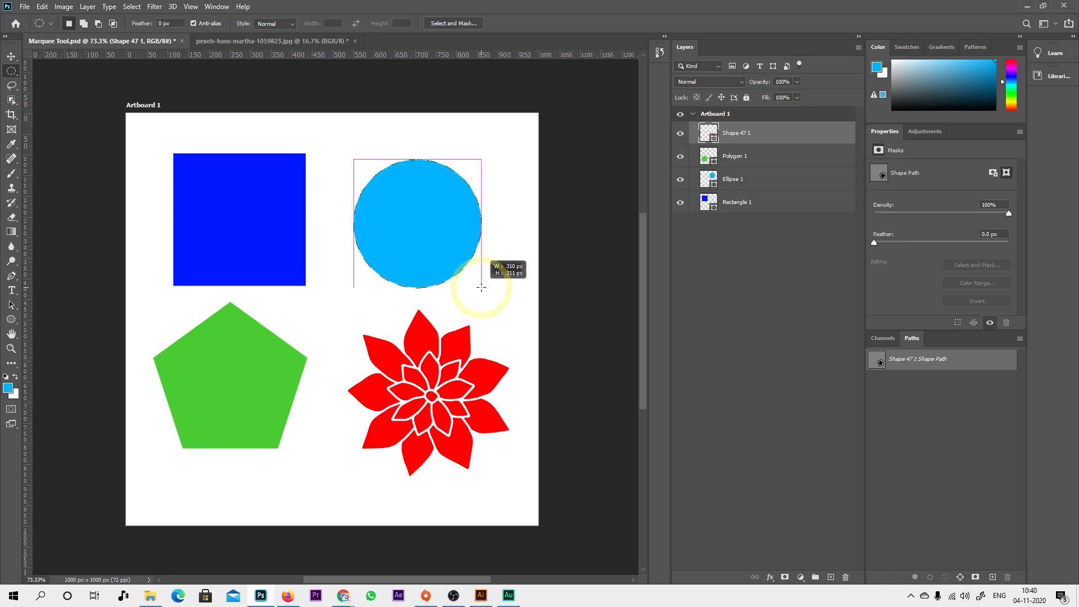
drag(482, 287, 481, 288)
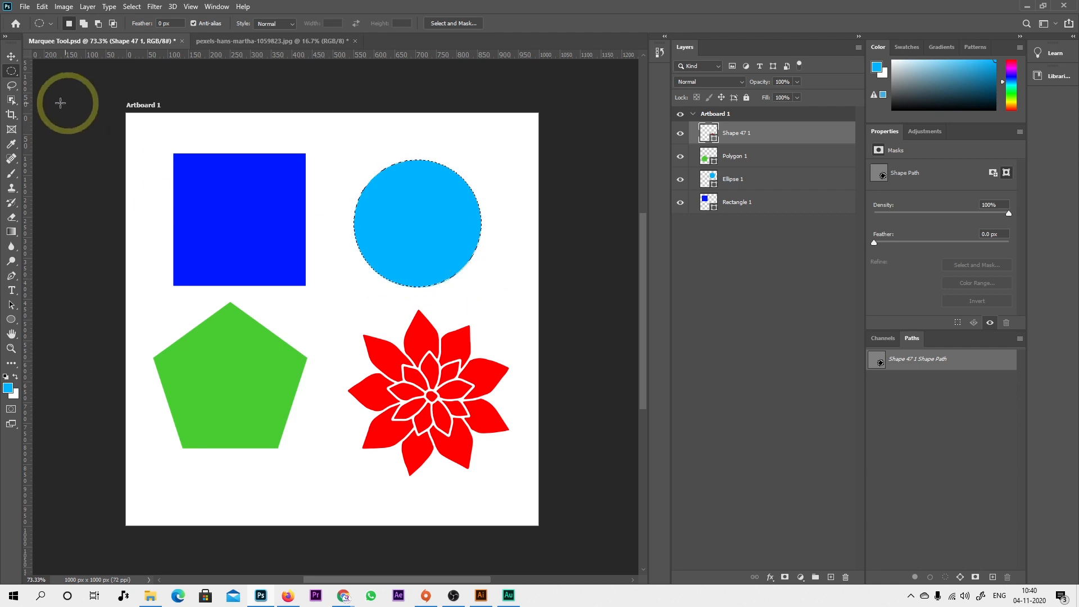
Return to the Rectangular Marquee tool and fill the background of the blank 1000 × 1000 px document with black
right_click(11, 70)
click(62, 71)
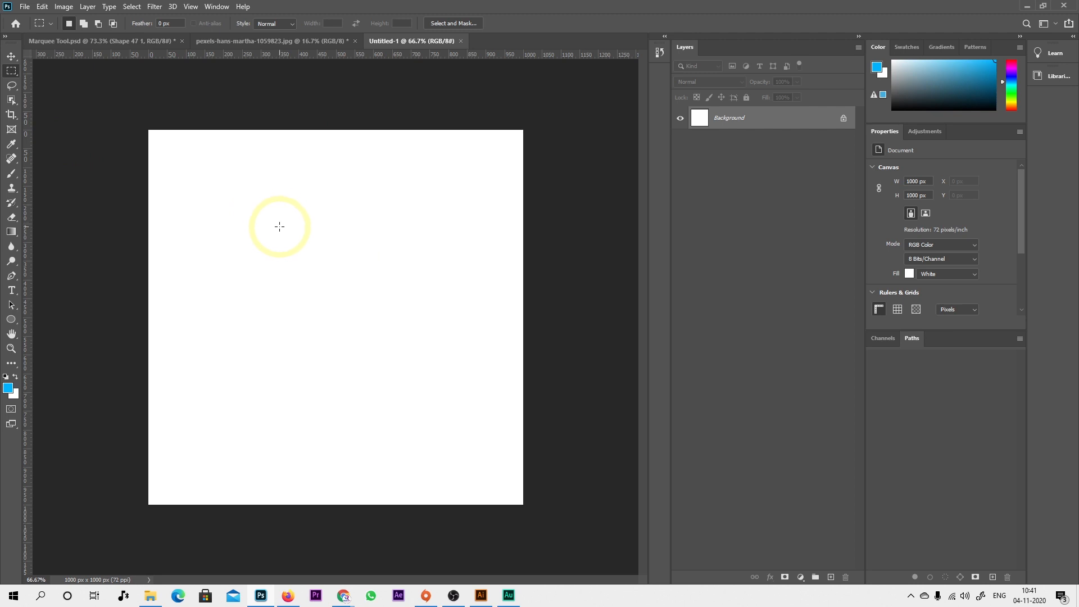
click(42, 6)
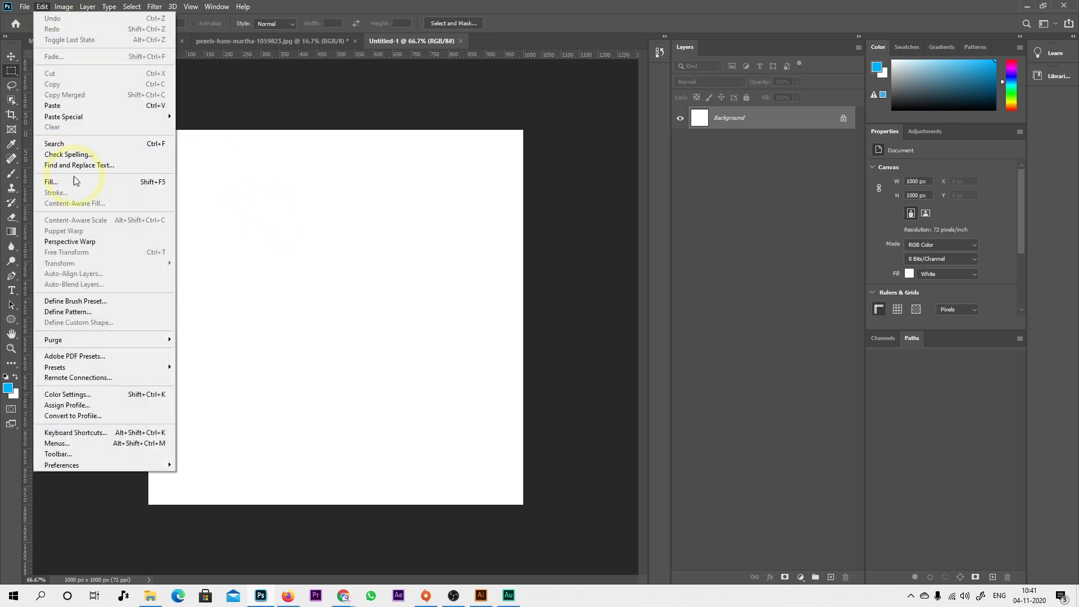
click(129, 183)
click(531, 159)
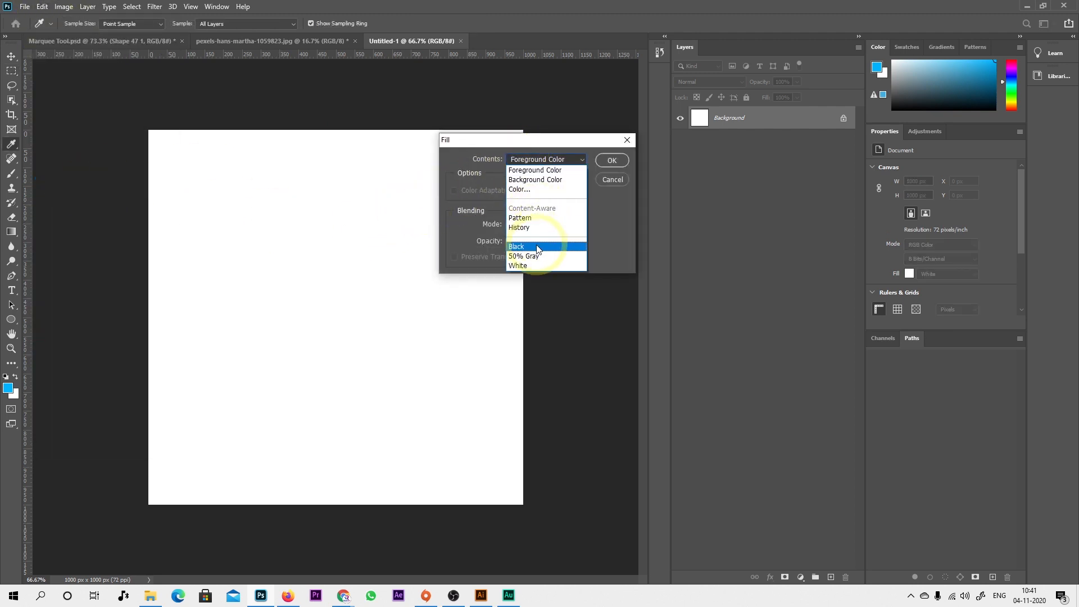
click(531, 243)
click(612, 160)
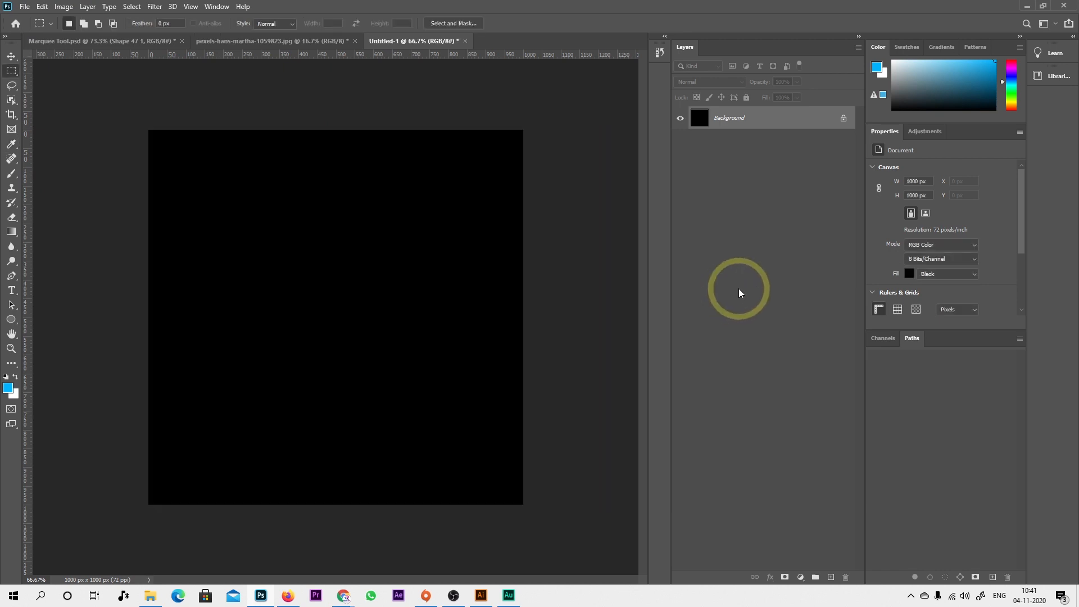
Add a new layer and draw a tall rectangular marquee about 331 × 879 px on the left half of the canvas
click(831, 577)
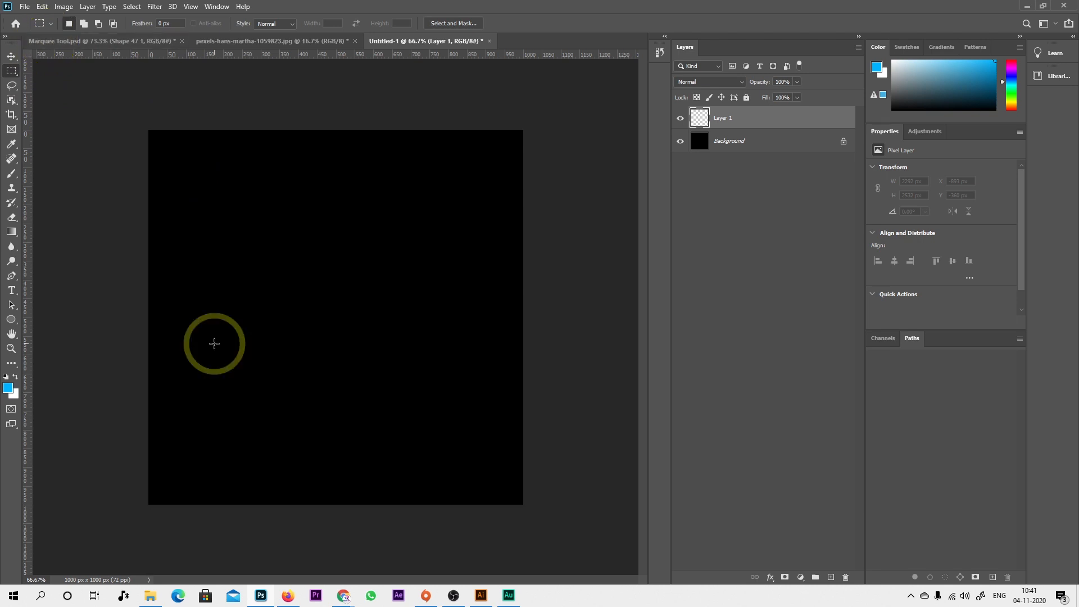
right_click(14, 73)
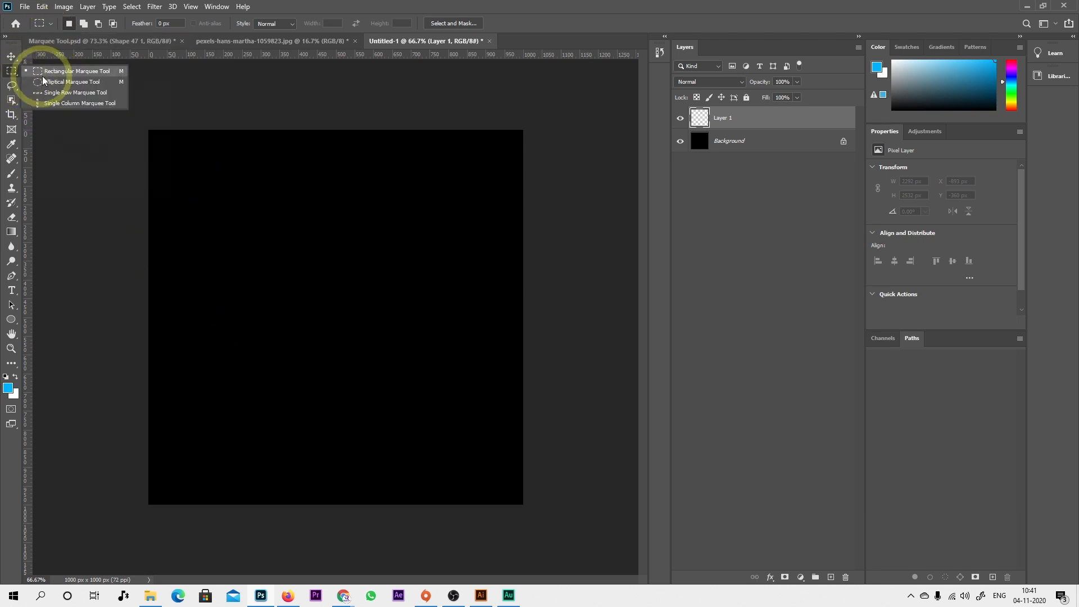
click(48, 75)
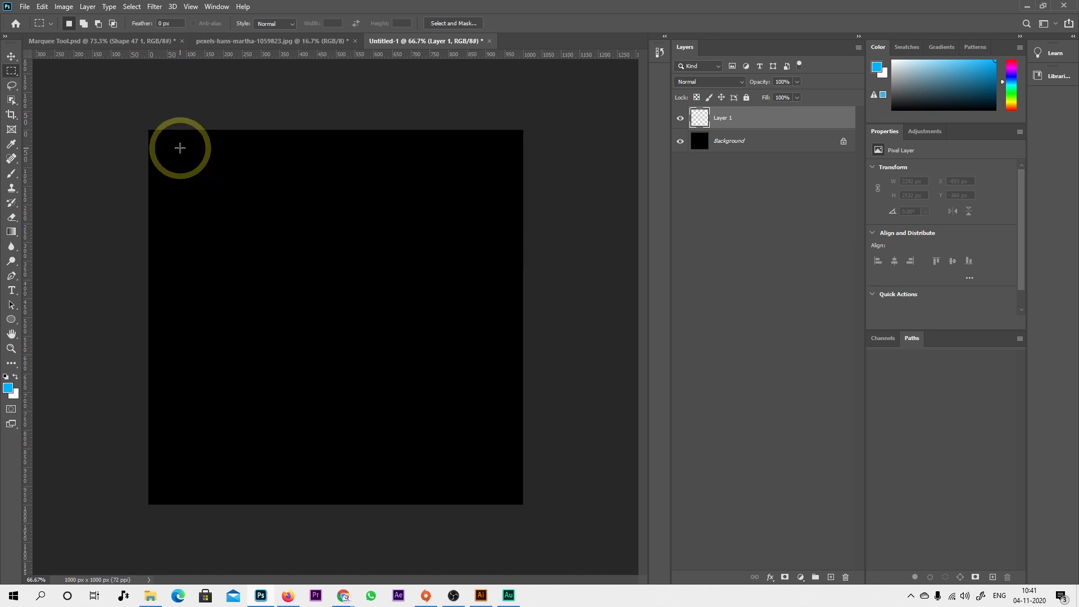
drag(172, 145, 296, 472)
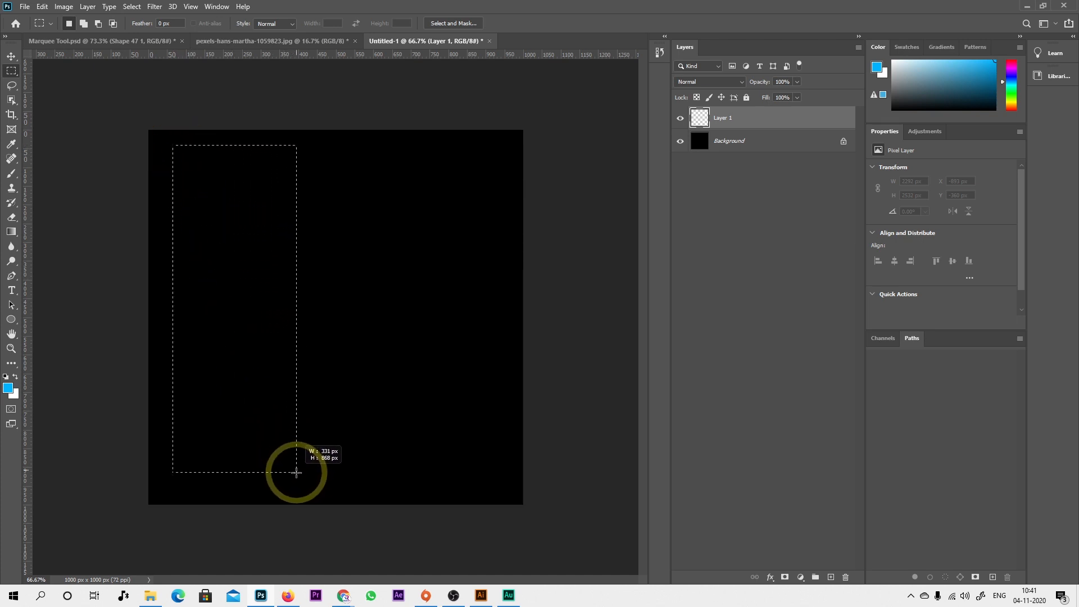
click(607, 382)
key(ctrl+z)
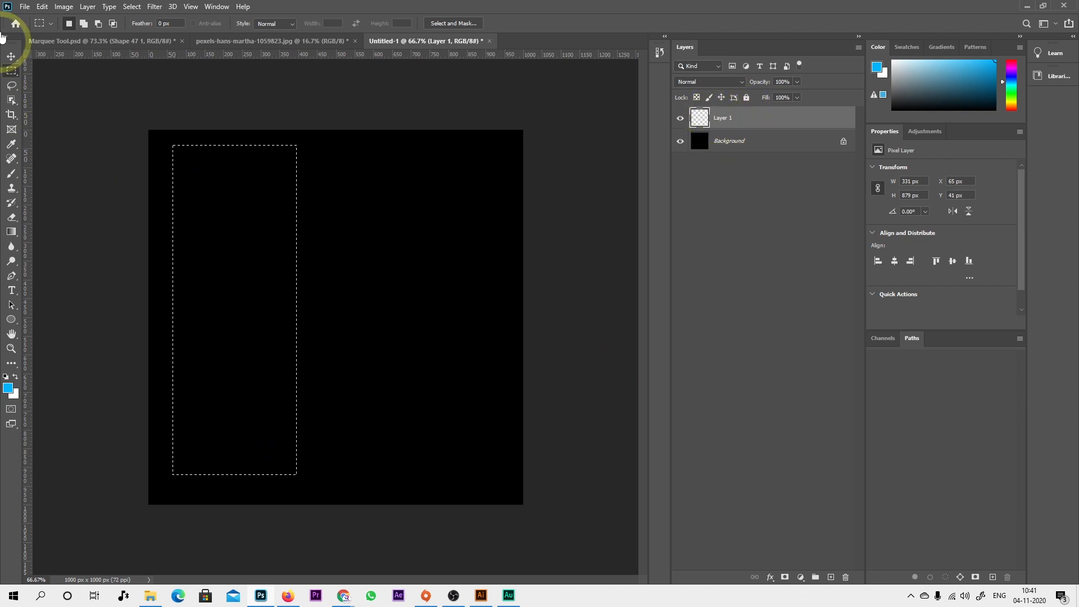
Fill the tall rectangular selection with white on the new layer and deselect it
click(42, 8)
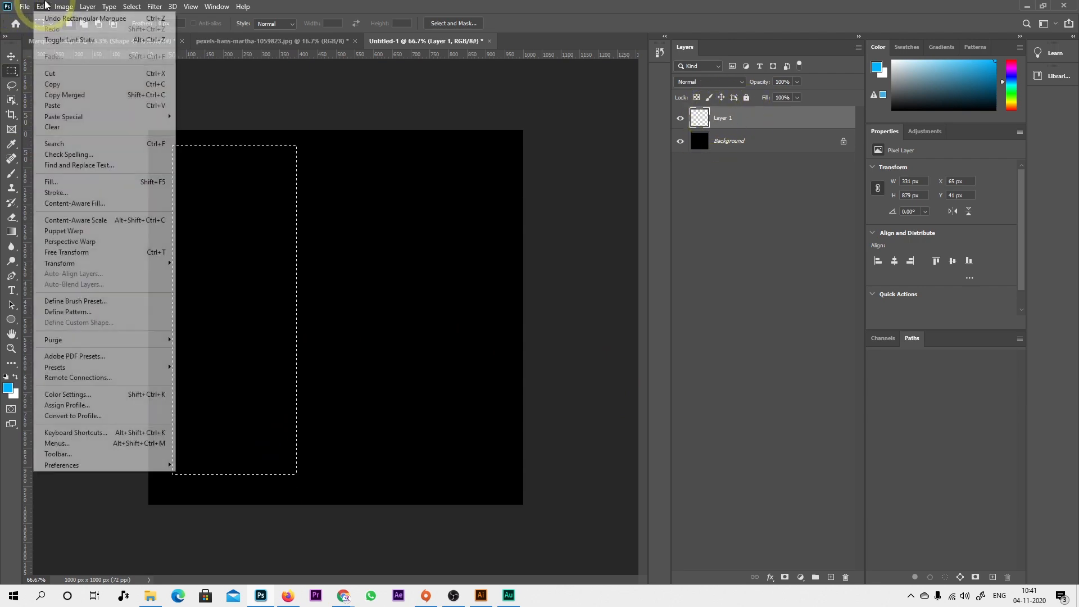
click(63, 184)
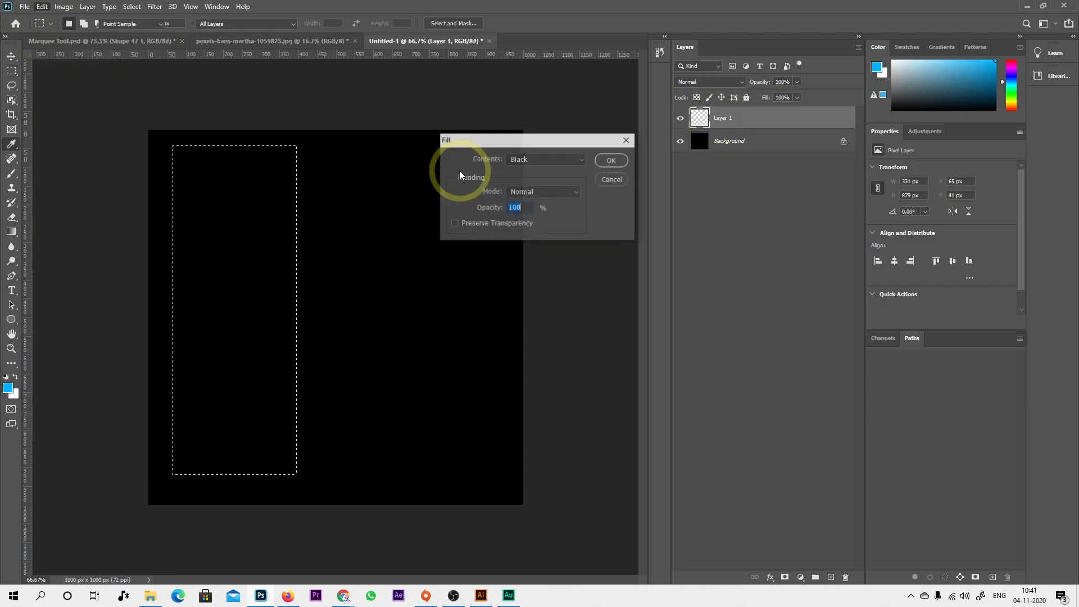
click(531, 161)
click(542, 264)
click(607, 160)
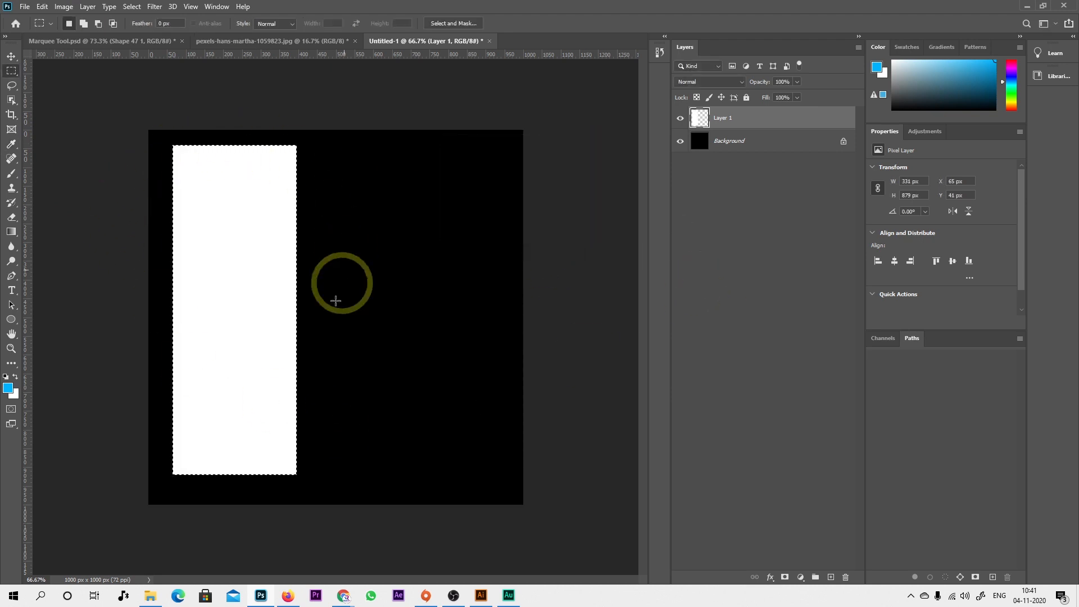
click(132, 6)
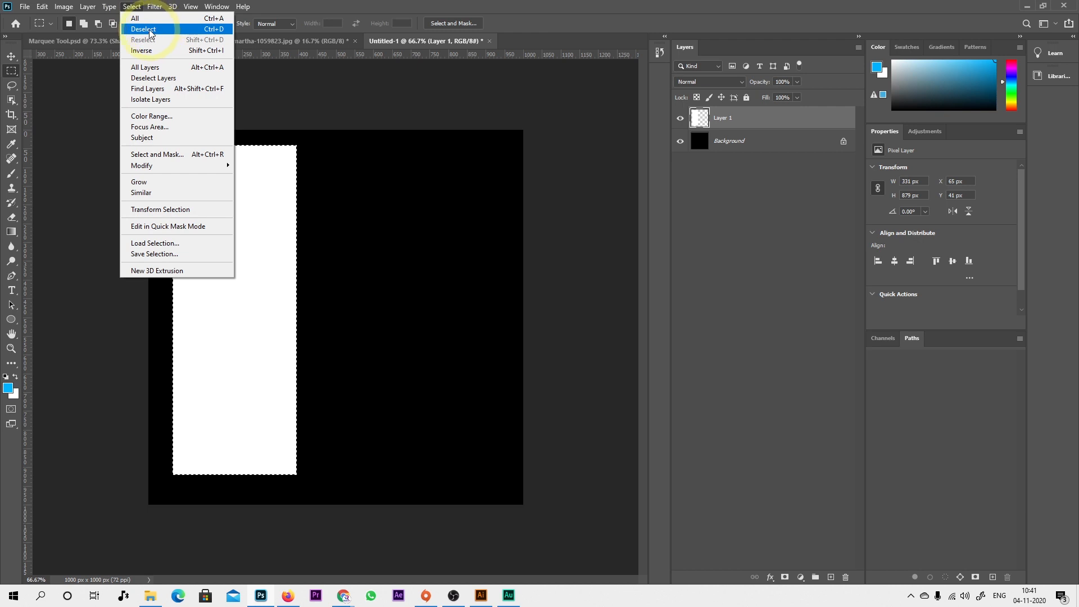
click(219, 31)
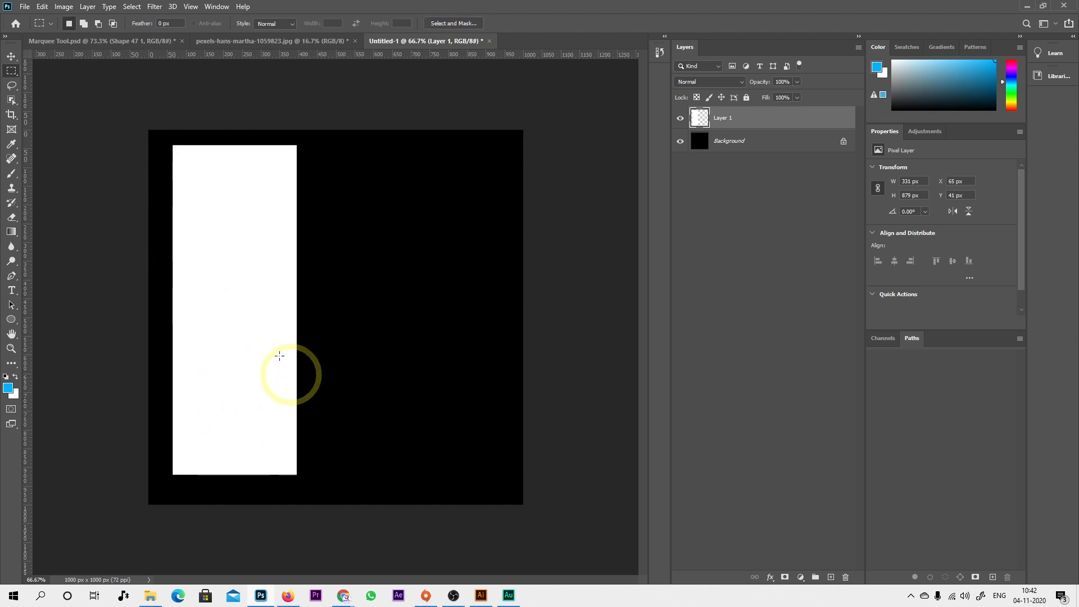
Set the marquee's Feather to 10 px with the Normal style and draw a similarly tall marquee to the right of the white rectangle
click(163, 24)
text(1)
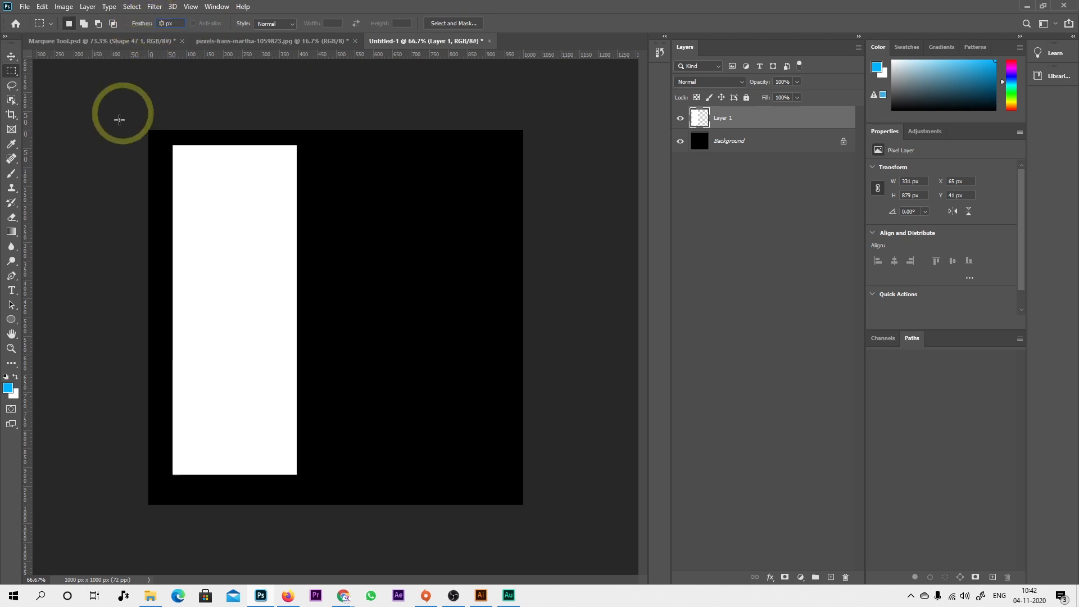
click(269, 24)
click(272, 13)
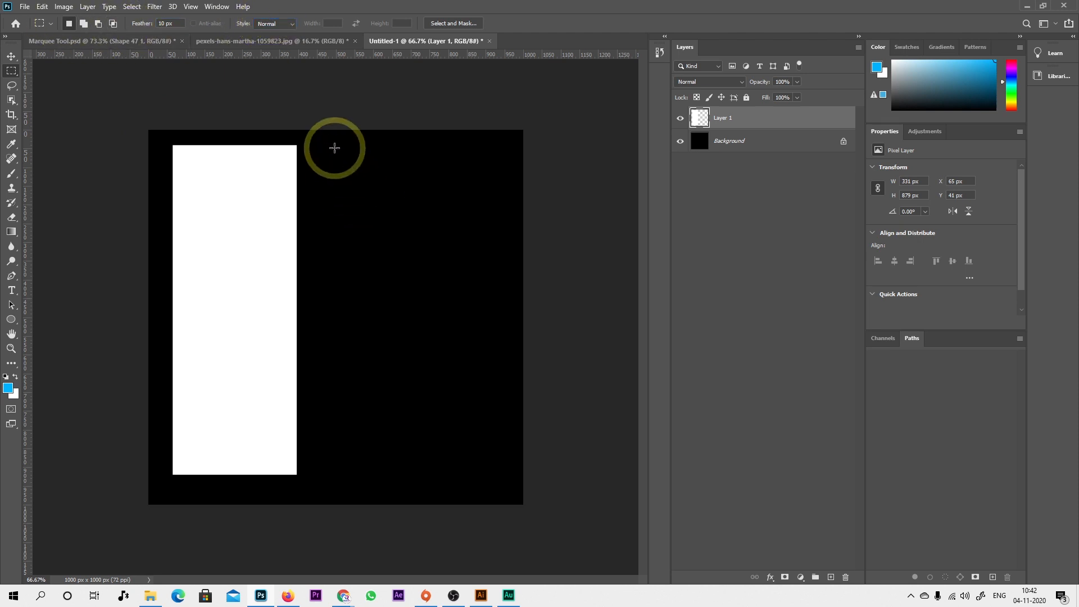
drag(334, 148, 464, 475)
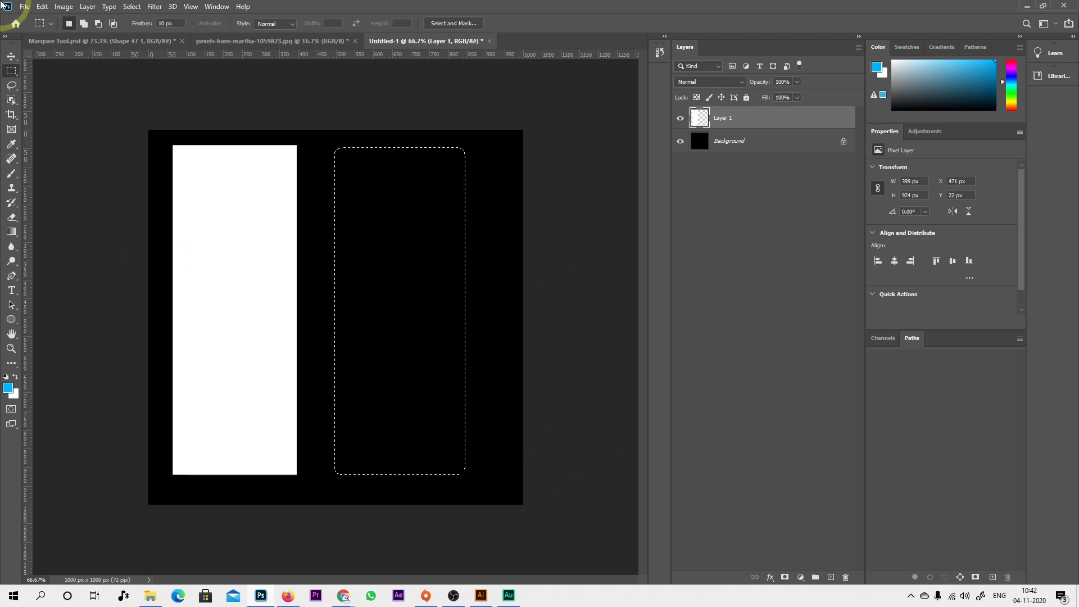
Fill the feathered selection with white at 100% opacity and deselect it
click(43, 6)
click(93, 186)
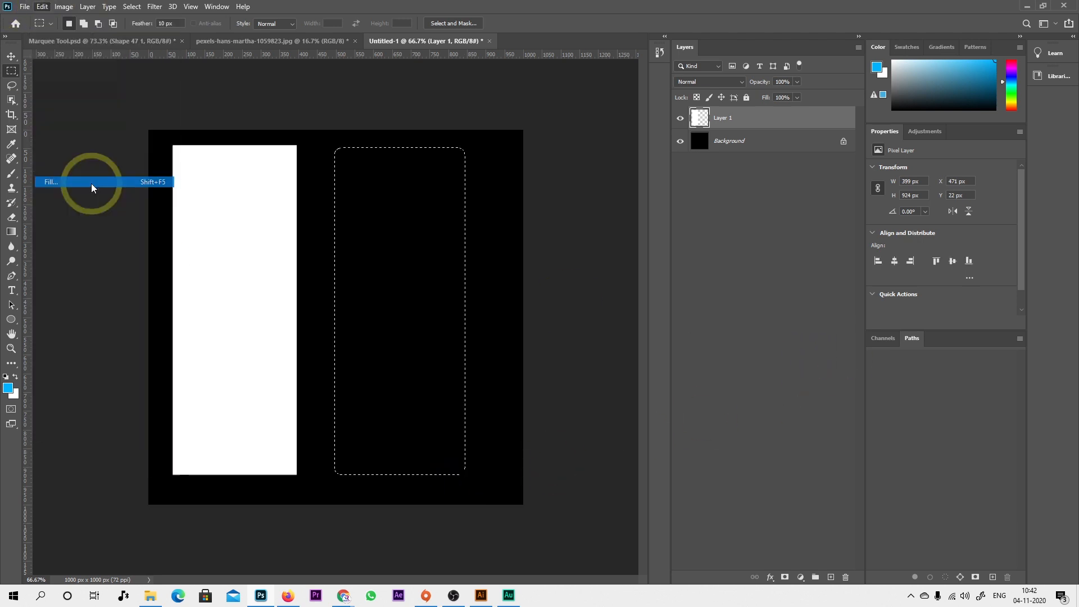
click(535, 160)
click(544, 146)
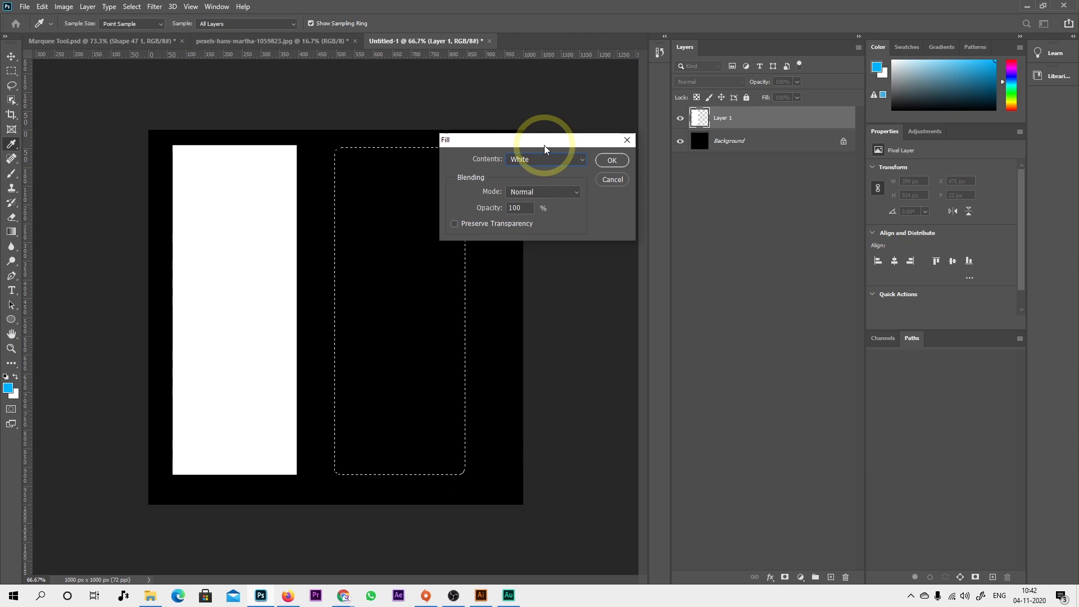
click(610, 161)
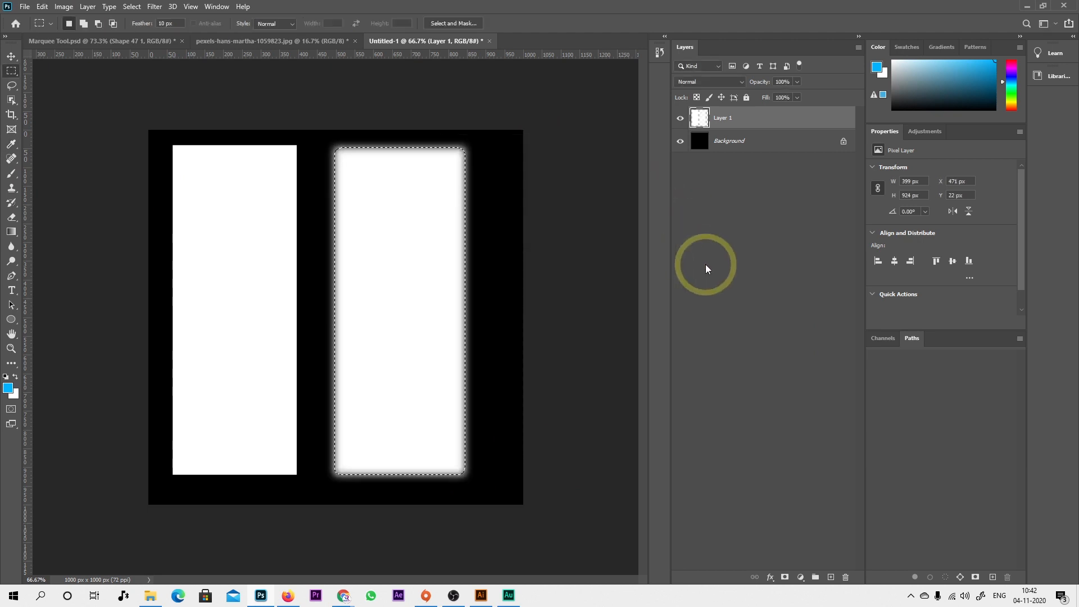
key(ctrl+d)
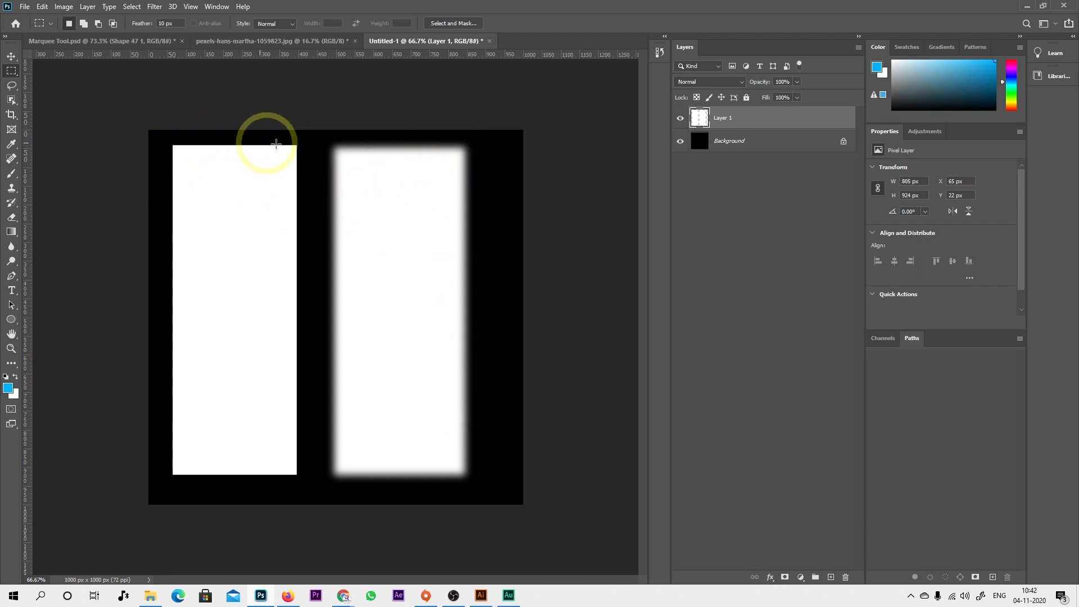
Compare the unfeathered edge of the first white rectangle with the feathered edge of the second one up close
scroll(271, 157, up, 3)
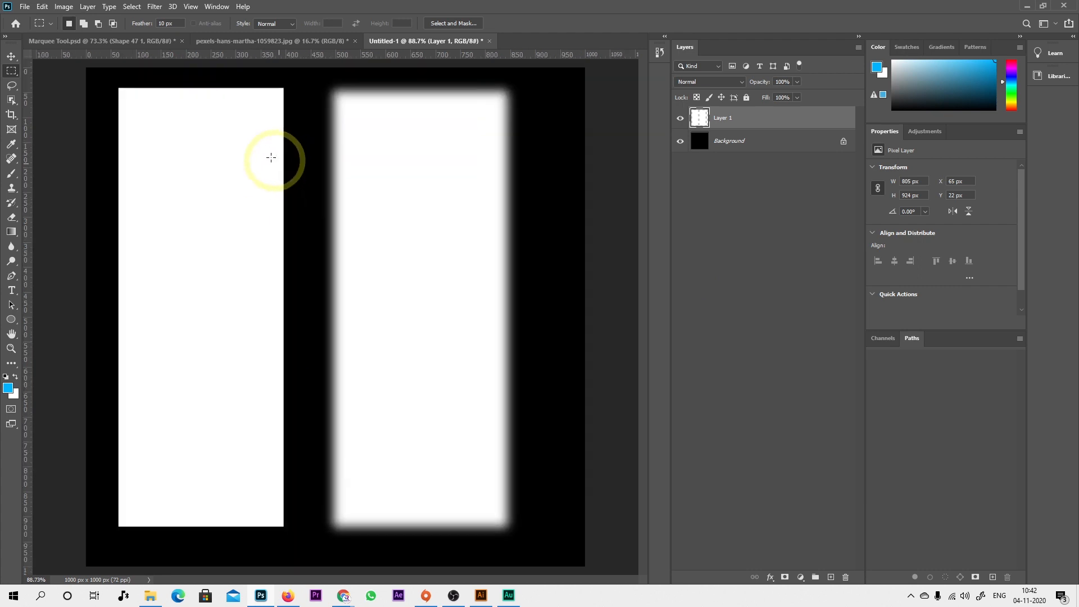
scroll(271, 158, up, 10)
scroll(412, 258, right, 3)
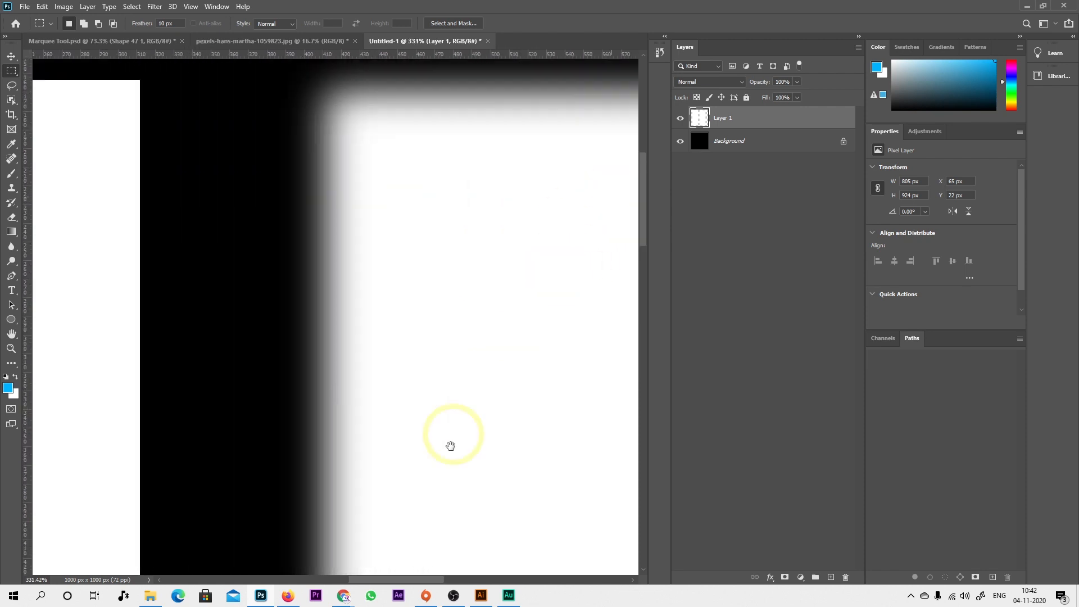
scroll(450, 383, up, 3)
scroll(378, 294, up, 4)
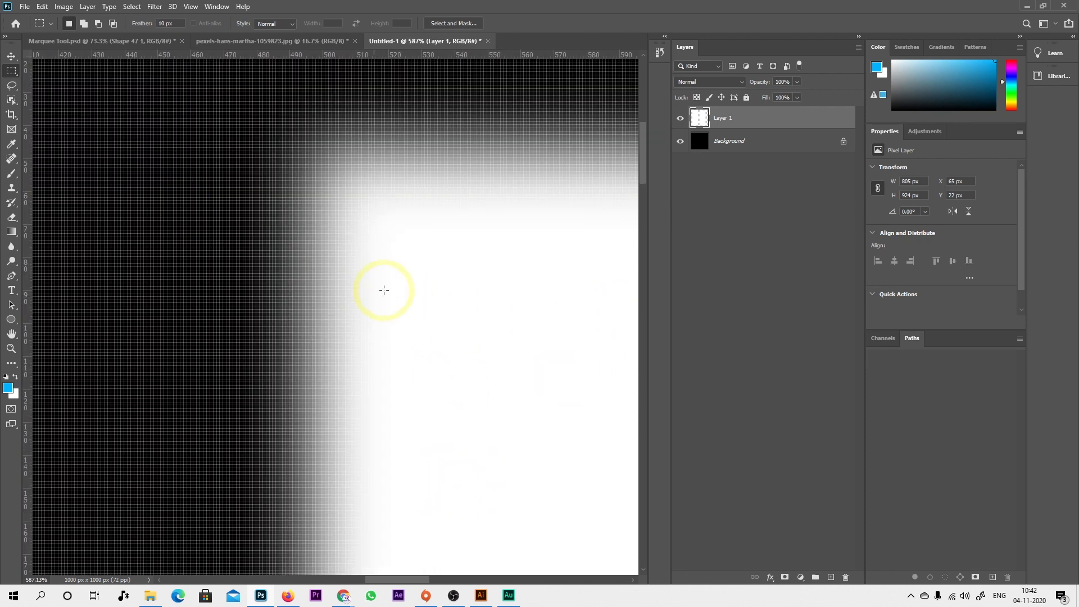
scroll(384, 290, down, 8)
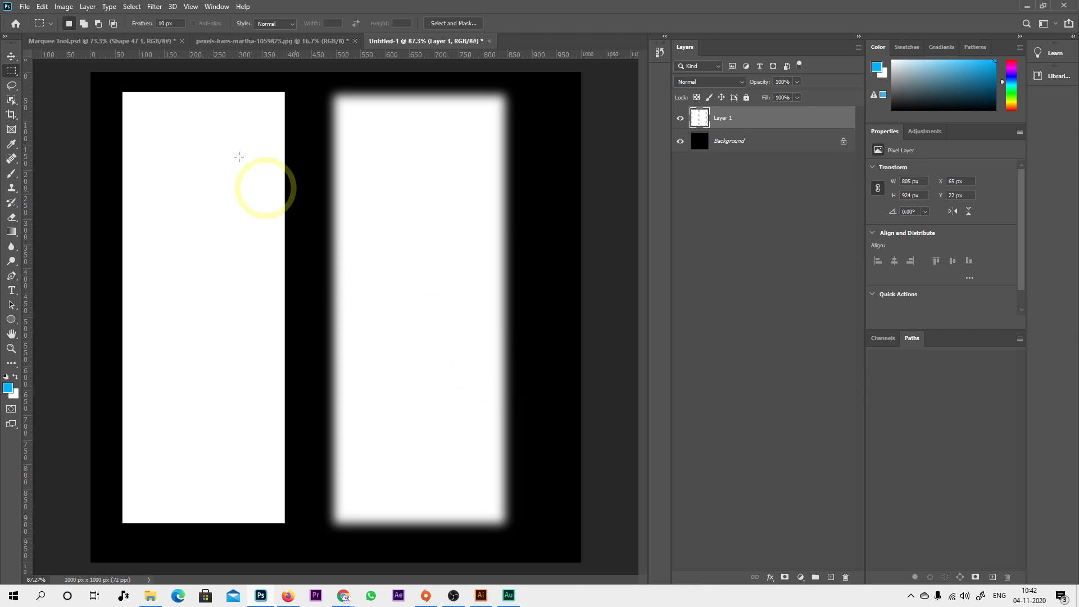
Set the marquee's Feather back to 0 px, then add a new layer above Layer 1 and hide Layer 1
drag(133, 24, 24, 22)
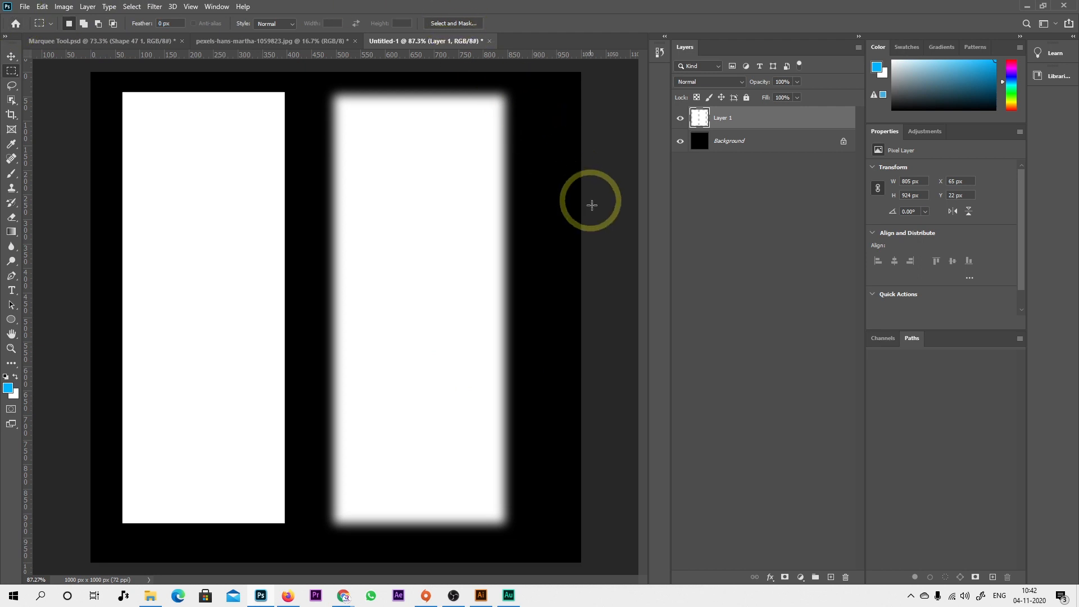
click(832, 578)
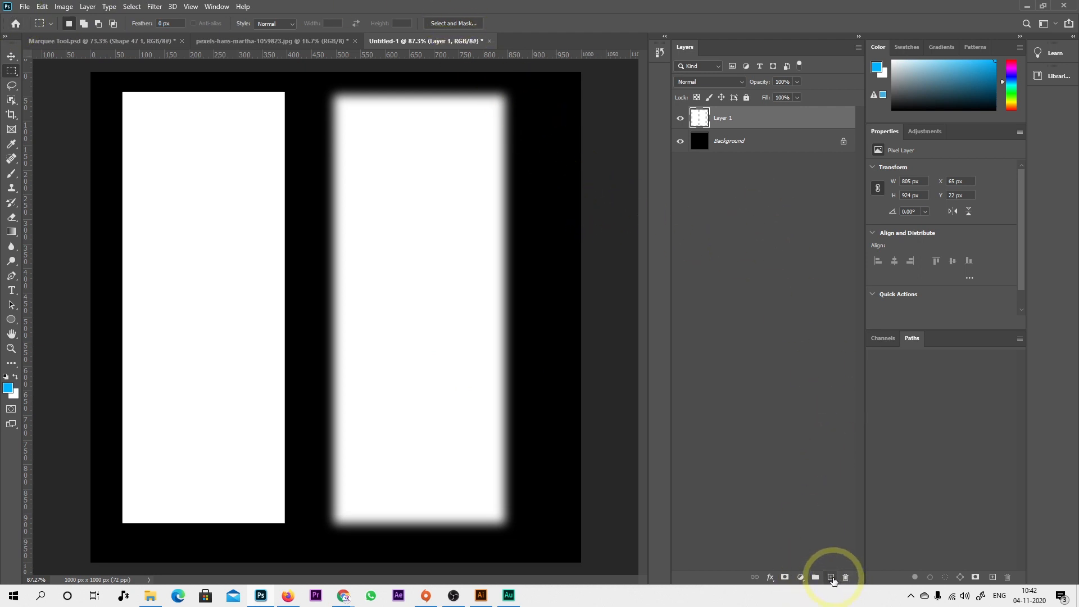
click(680, 140)
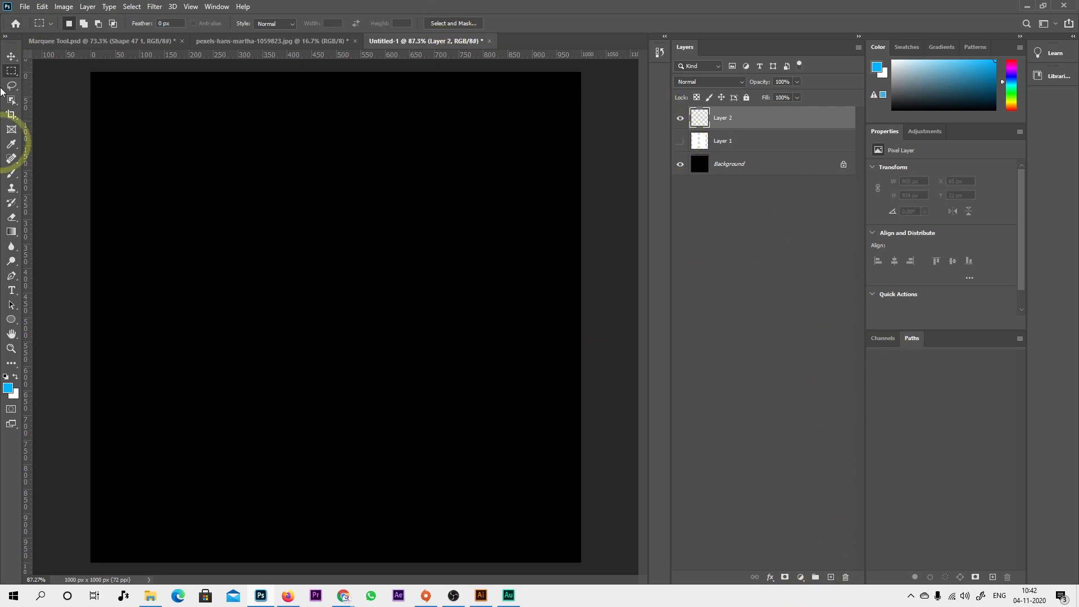
Draw a tall rectangular marquee about 298 × 872 px in the canvas's left half and feather the selection by 10 pixels
drag(155, 89, 300, 515)
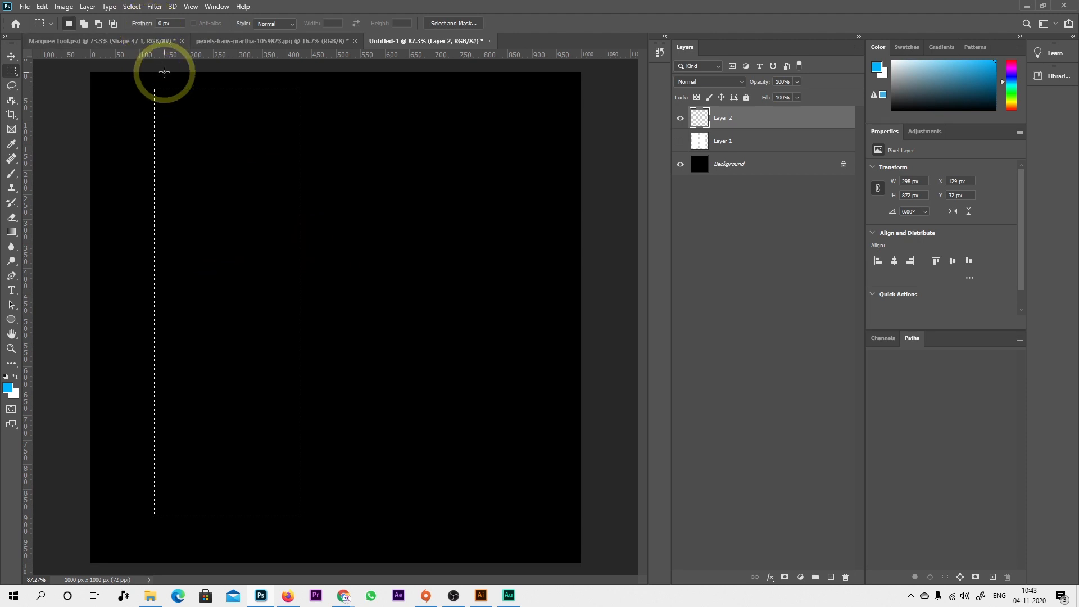
click(137, 8)
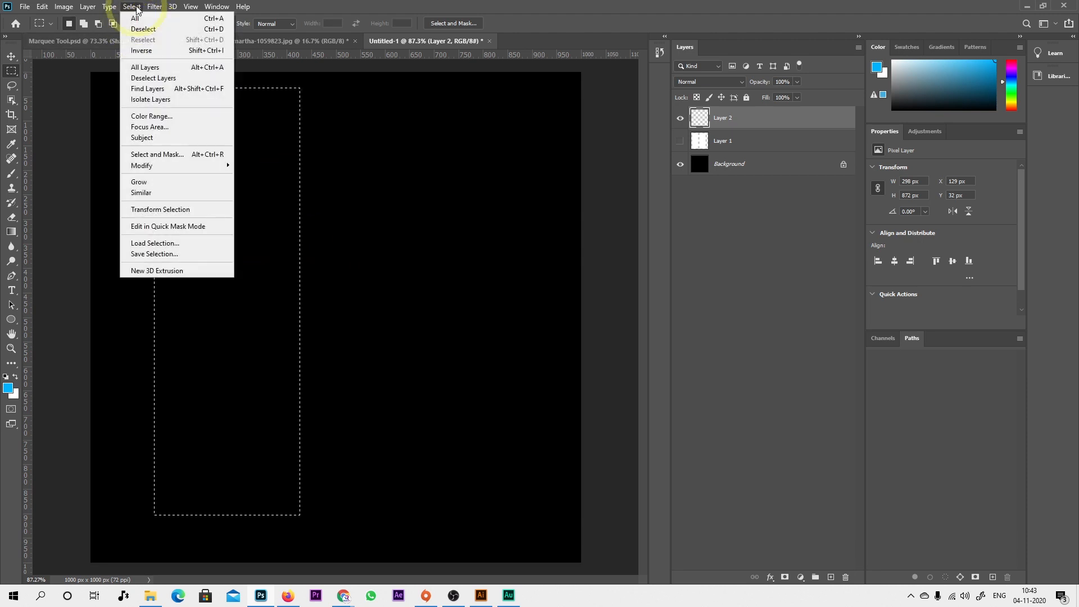
mouse_move(157, 168)
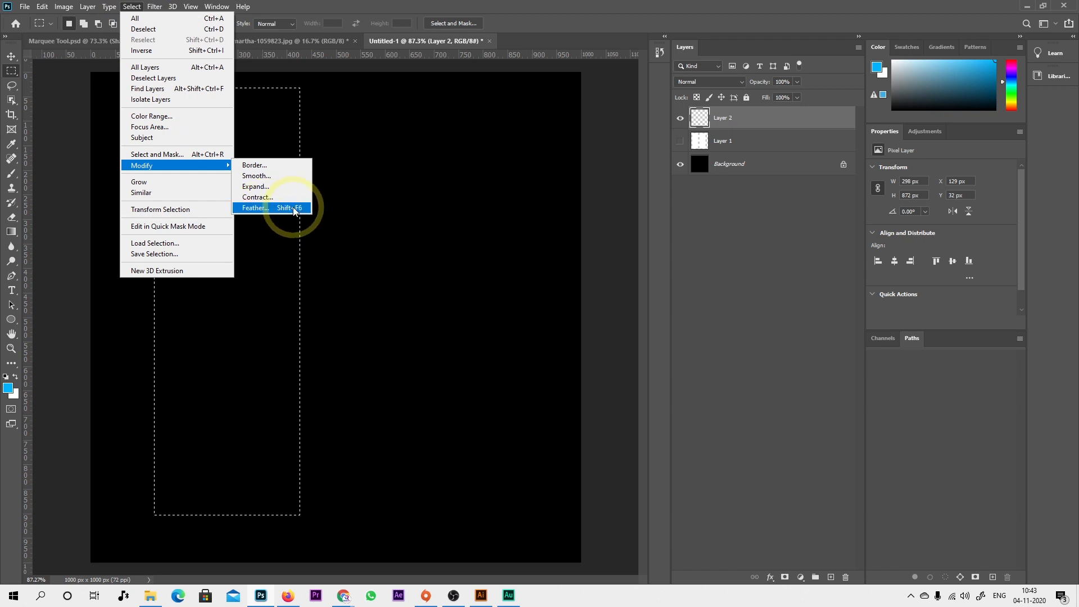
click(389, 23)
right_click(227, 182)
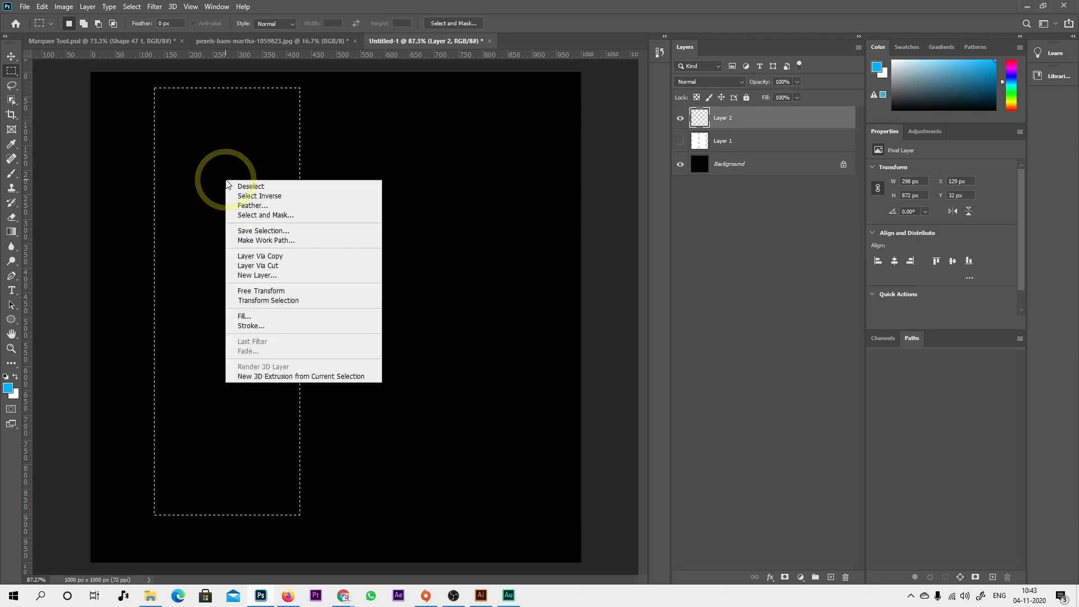
click(279, 204)
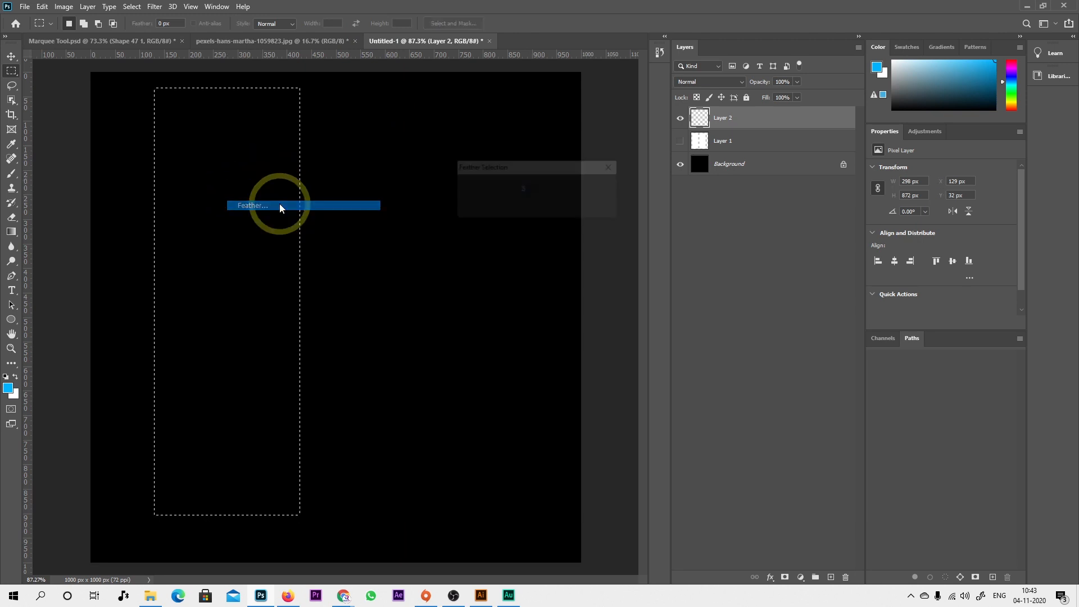
drag(535, 189, 498, 191)
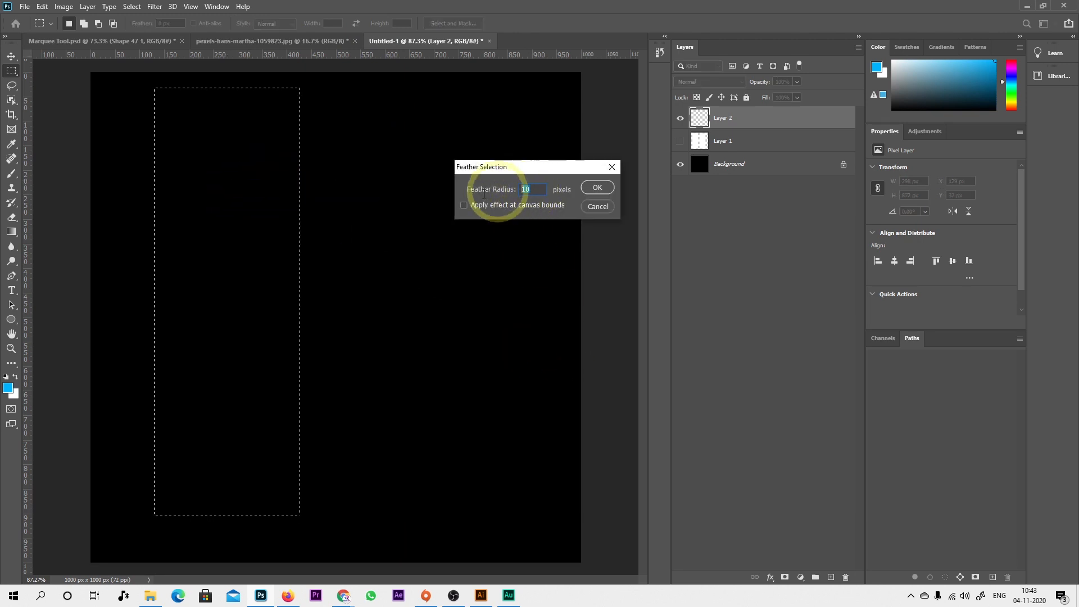
click(596, 189)
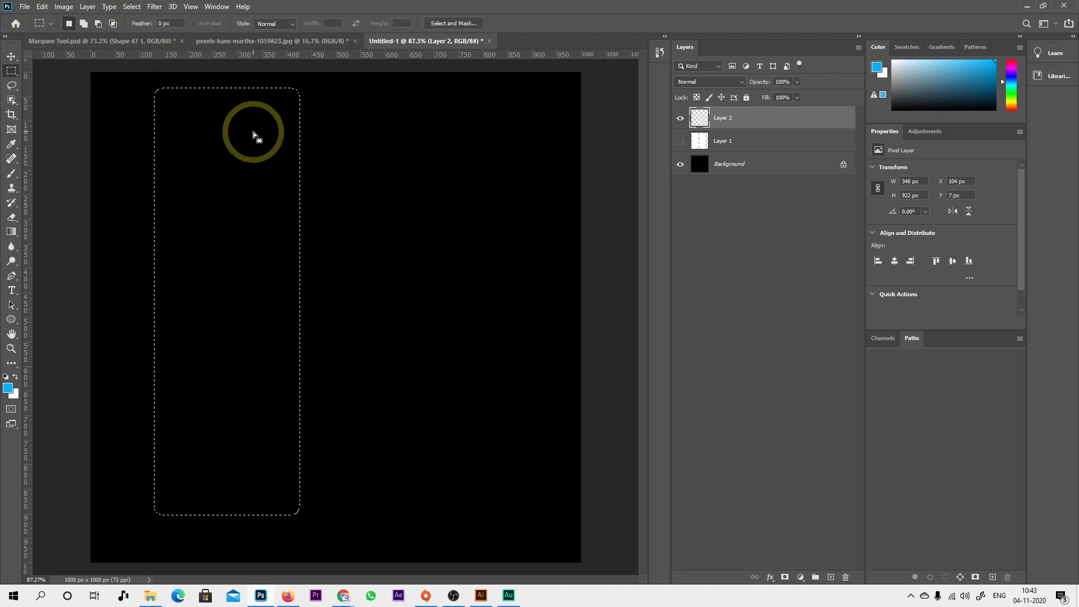
Fill the feathered selection on Layer 2 with white at 100% opacity and deselect it
click(43, 6)
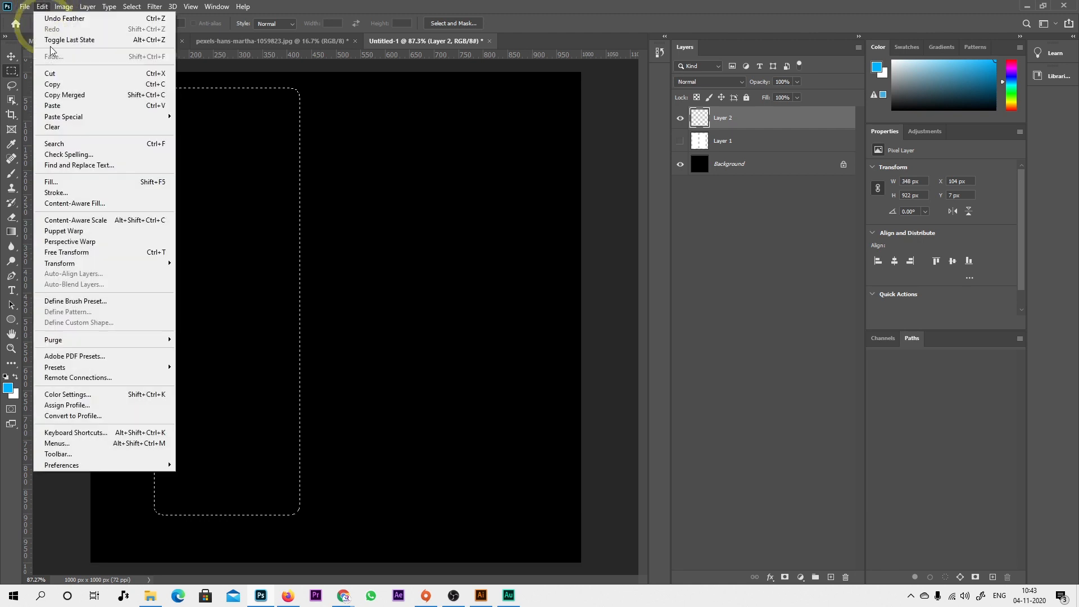
click(69, 180)
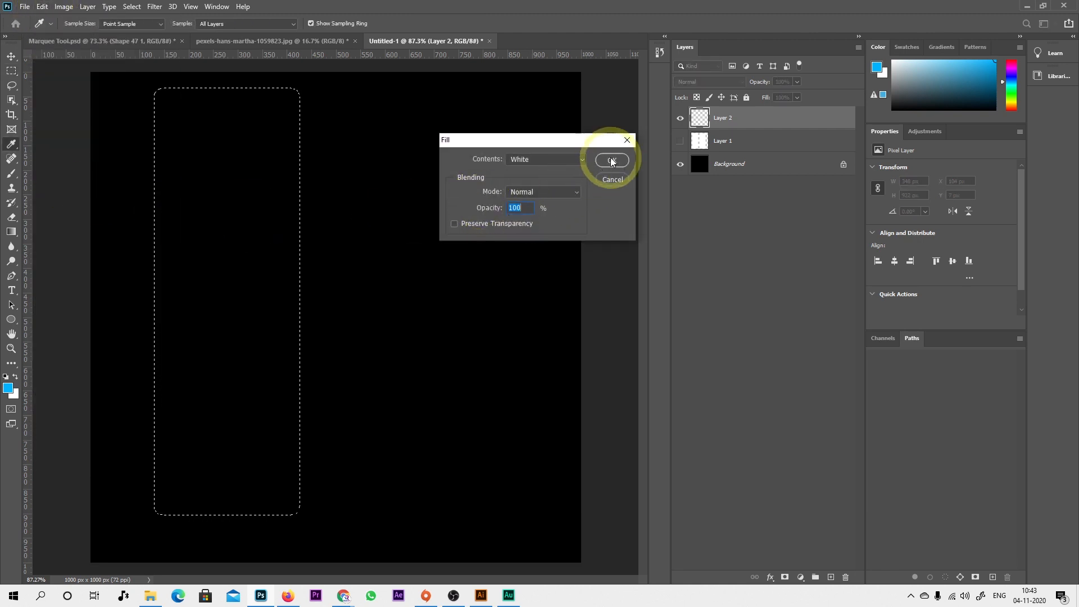
click(611, 160)
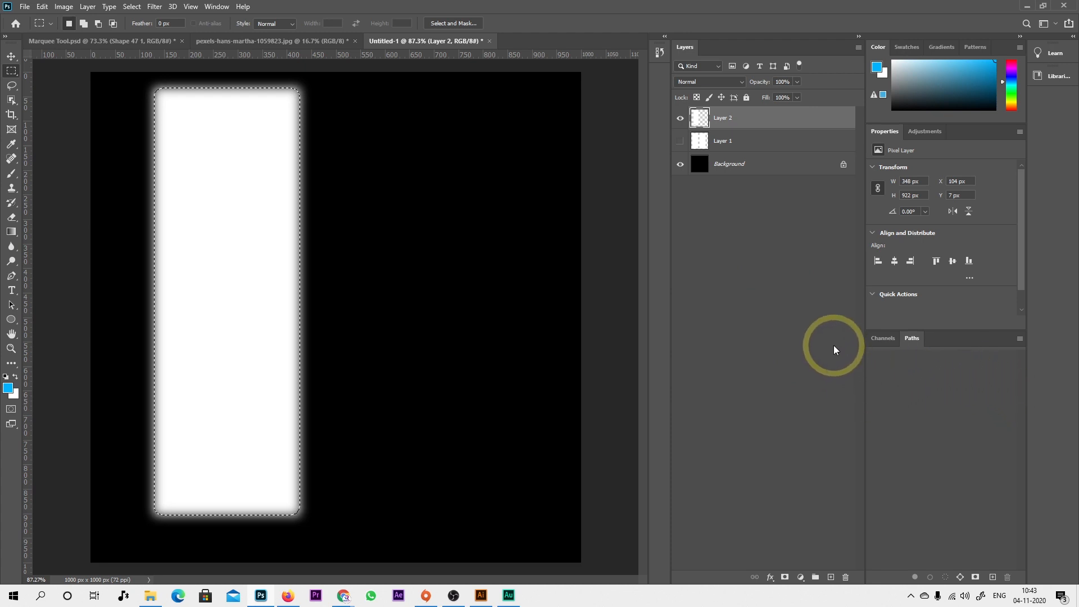
key(ctrl+d)
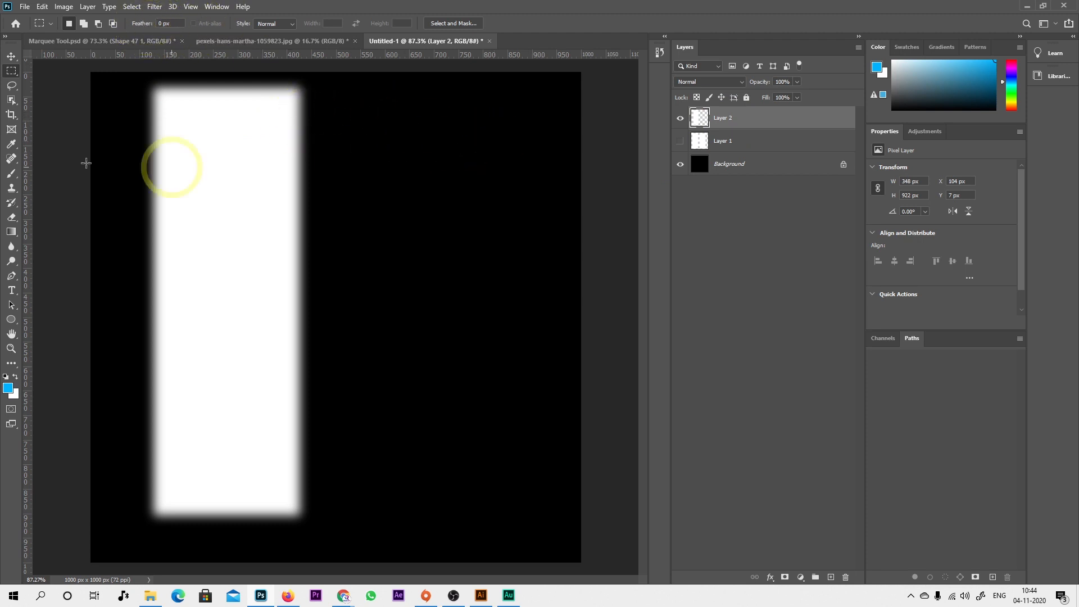
Draw and clear a trial marquee right of the feathered rectangle, hide Layer 2 and add a new layer above it
drag(366, 90, 508, 497)
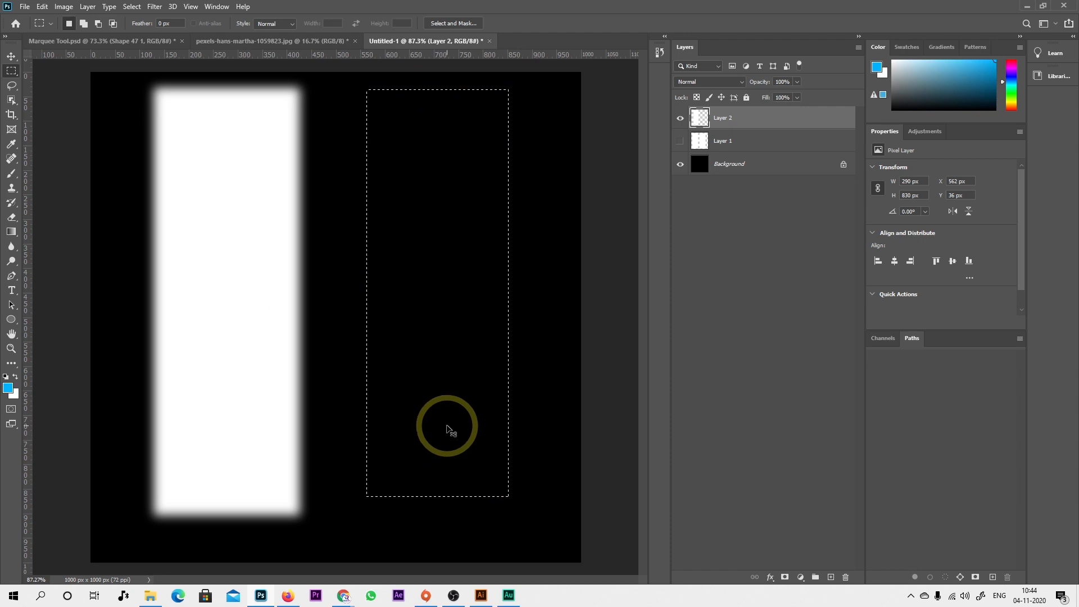
click(443, 434)
click(680, 118)
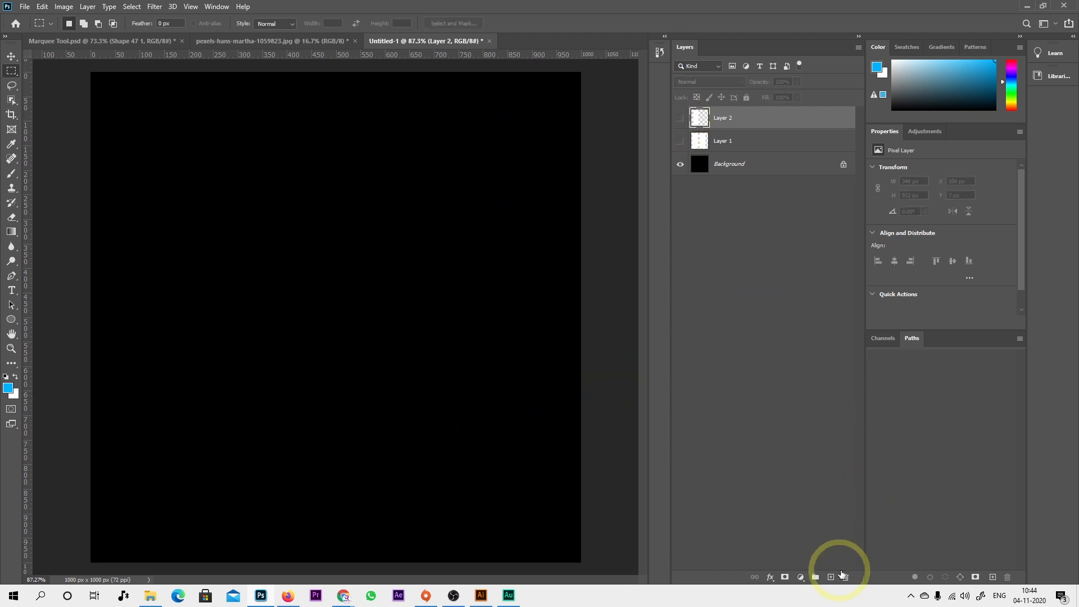
click(831, 577)
Draw a circular selection about 358 px wide in the canvas's left half with the Elliptical Marquee tool and Anti-alias off
drag(11, 71, 53, 79)
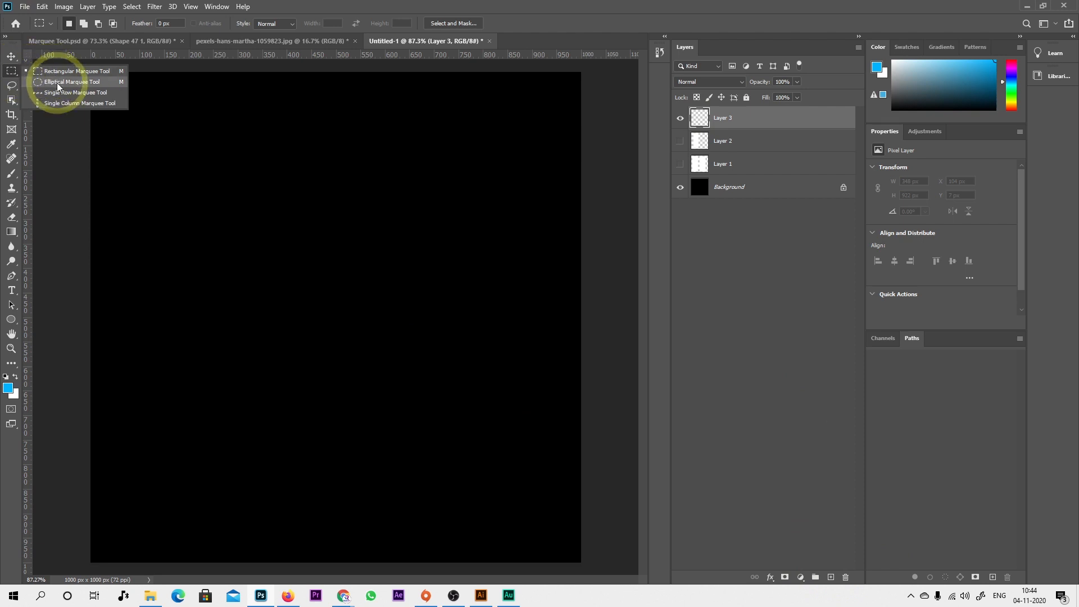
click(59, 83)
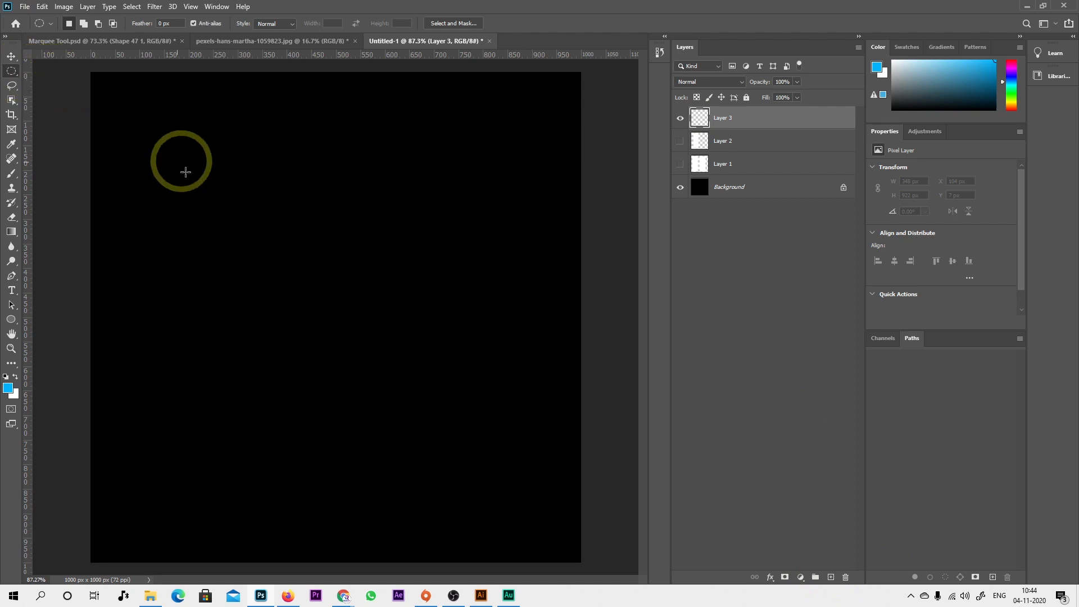
click(200, 25)
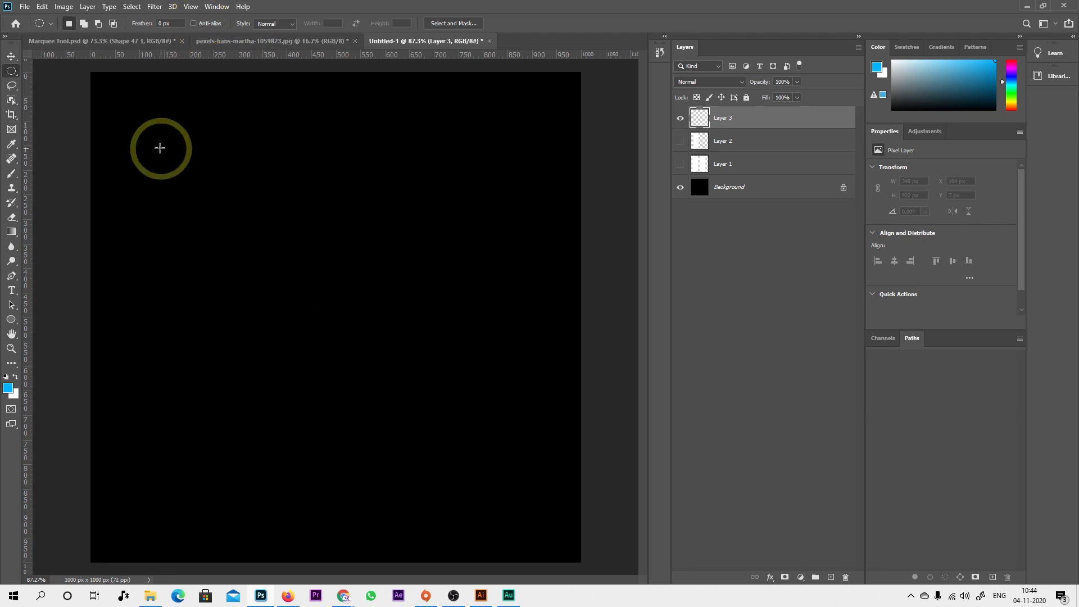
drag(150, 158, 334, 380)
Fill the circular selection with white at 100% opacity and deselect it
click(40, 7)
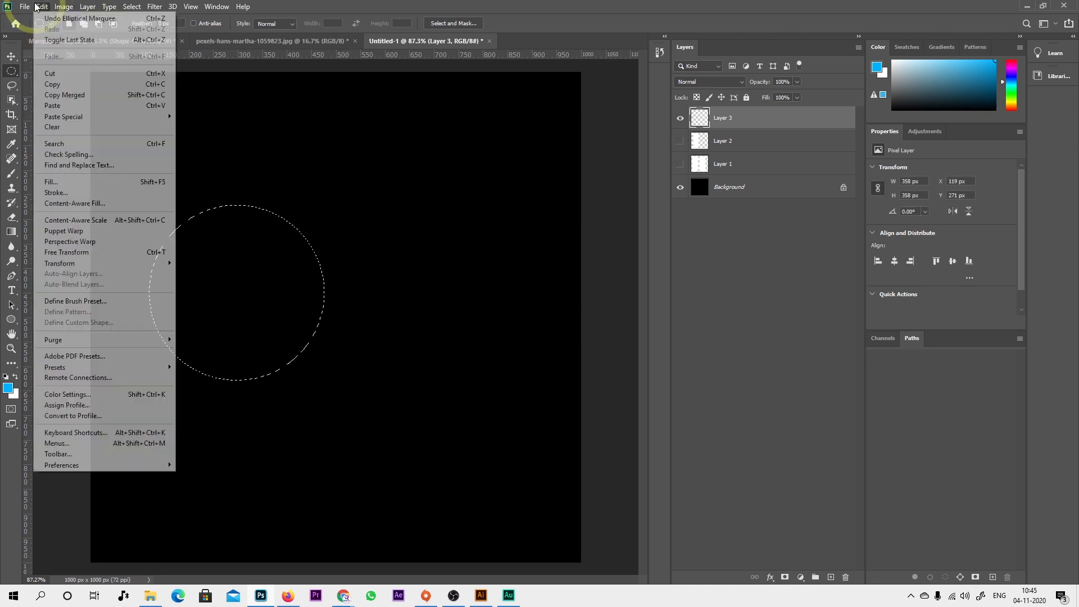
click(164, 183)
double_click(526, 207)
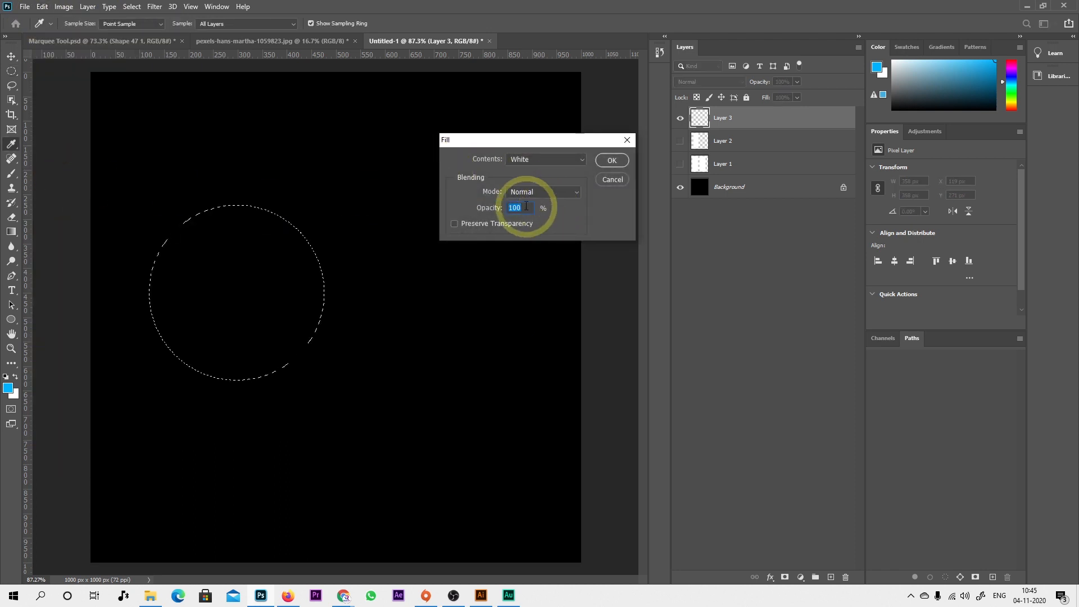
click(619, 161)
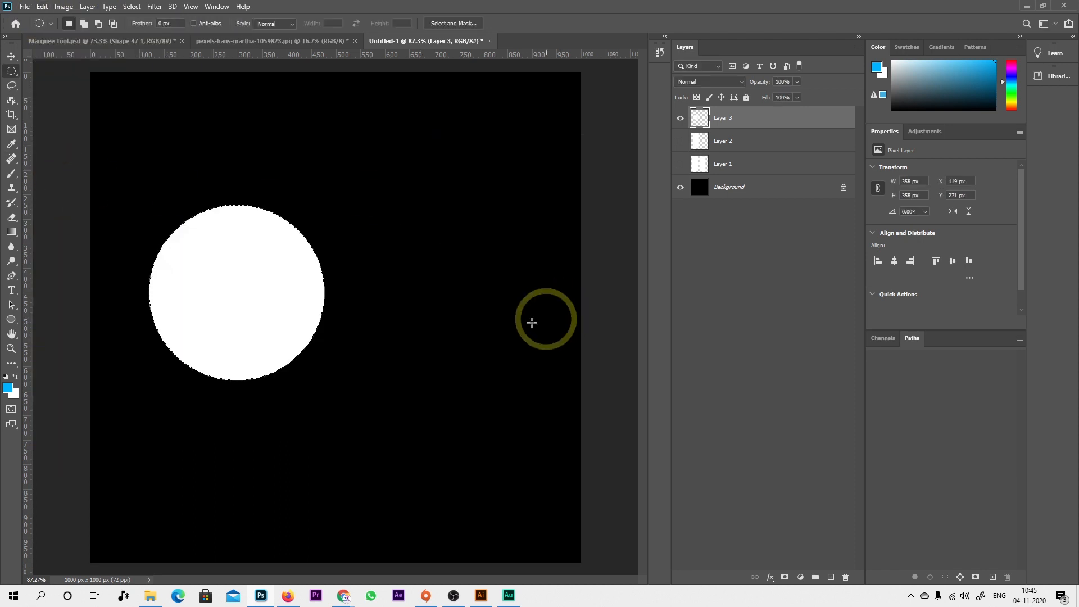
click(410, 282)
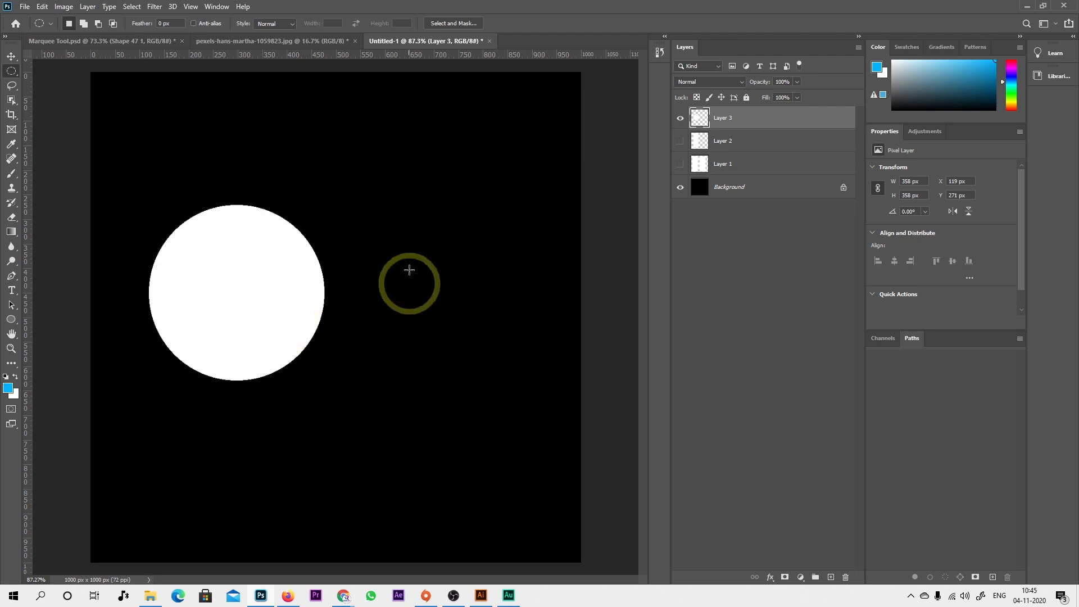
Draw a circular selection about 345 px wide with Anti-alias on, right of the white circle, and fill it with white
click(193, 23)
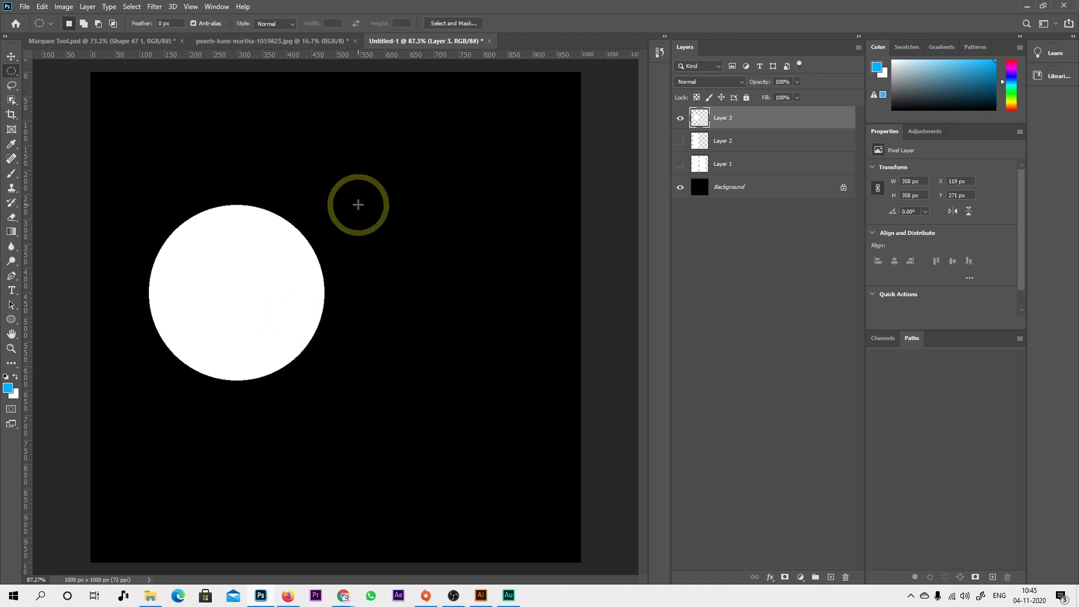
drag(358, 206, 527, 386)
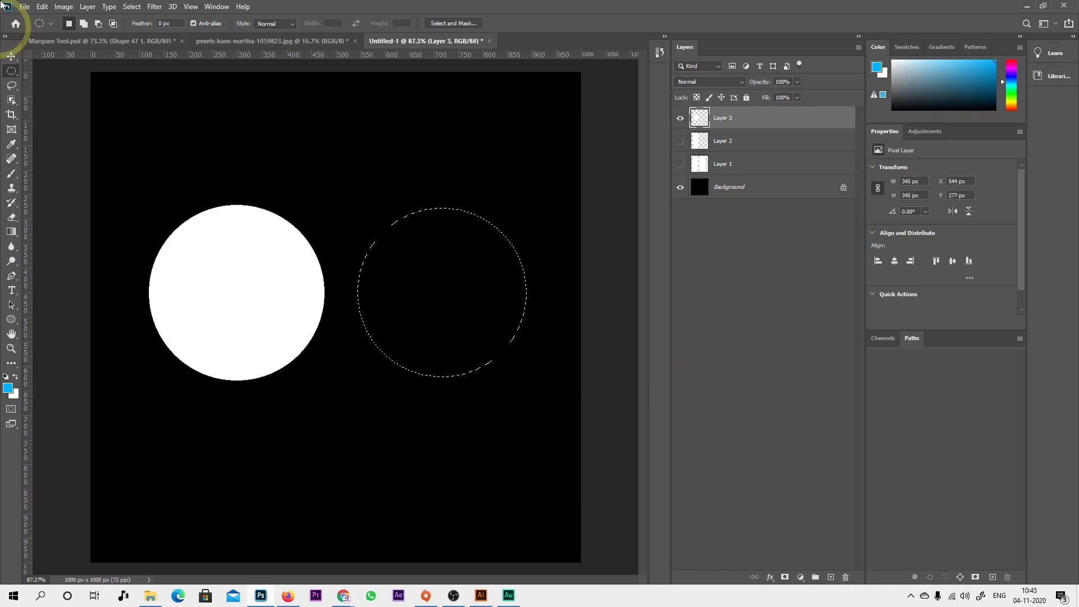
click(43, 7)
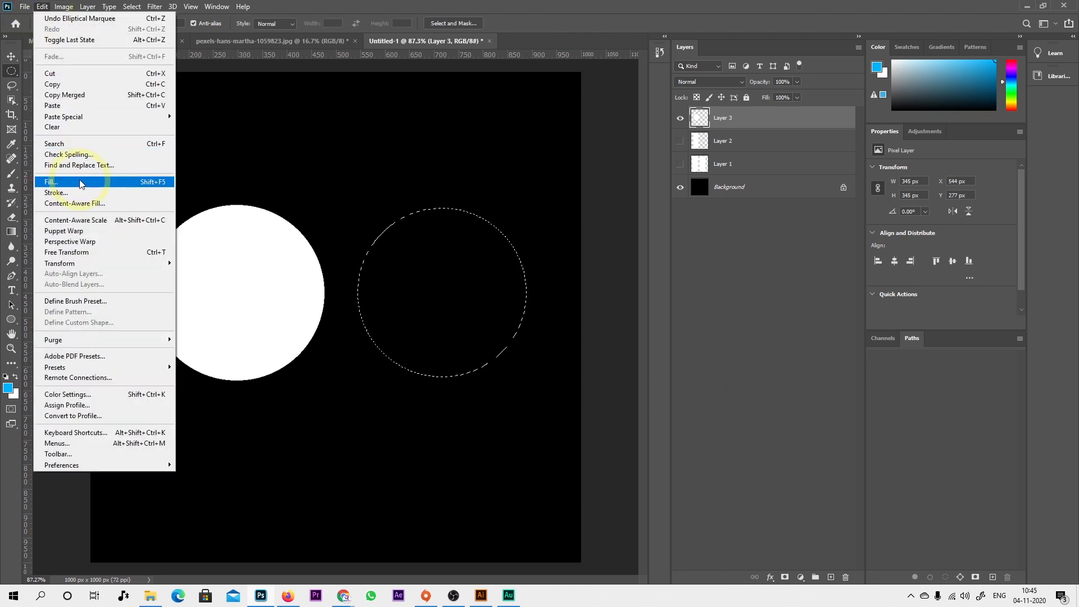
click(80, 182)
click(608, 158)
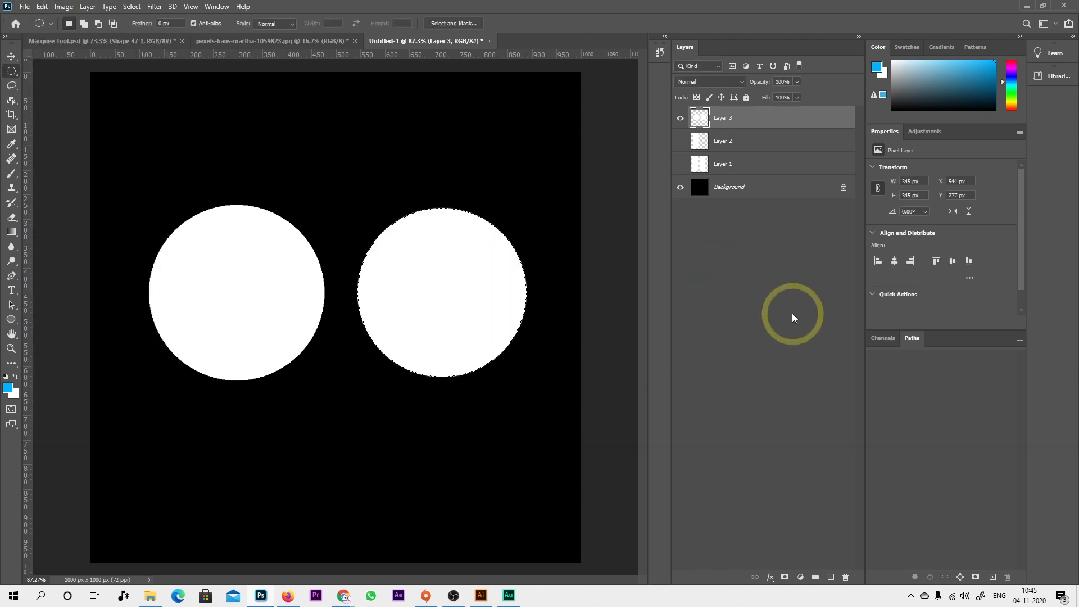
key(ctrl+d)
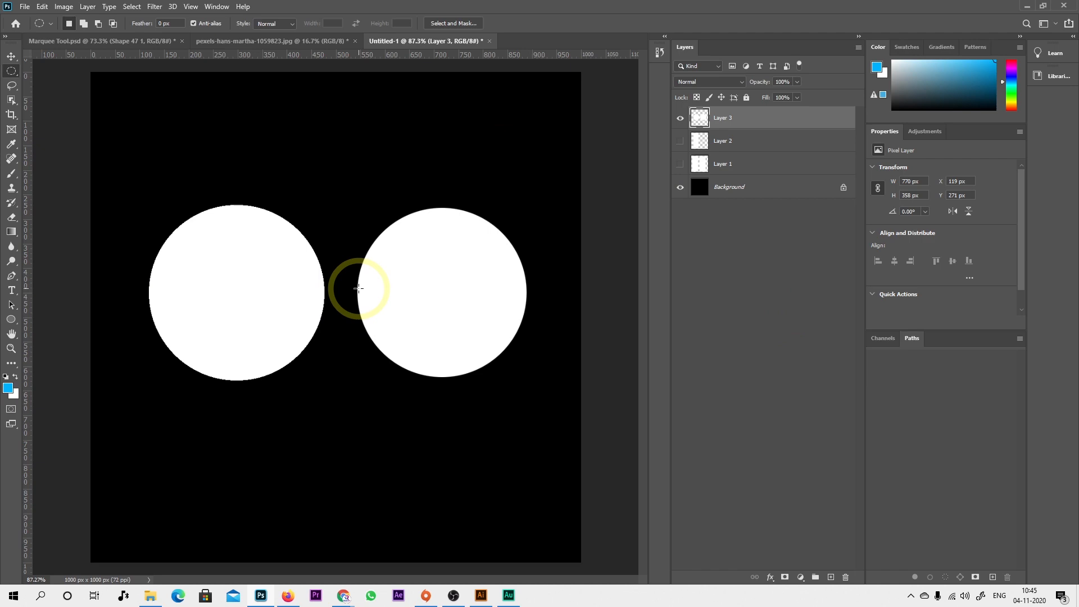
Examine the pixels along the right edge of the circle made without anti-aliasing up close
key(z)
click(318, 270)
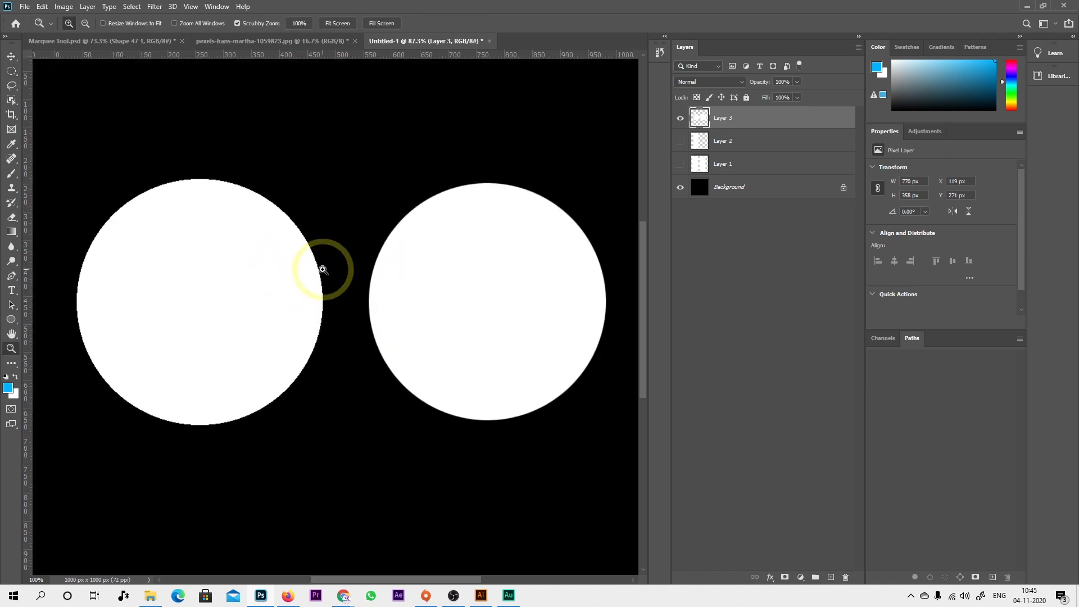
drag(320, 270, 350, 321)
drag(360, 242, 472, 512)
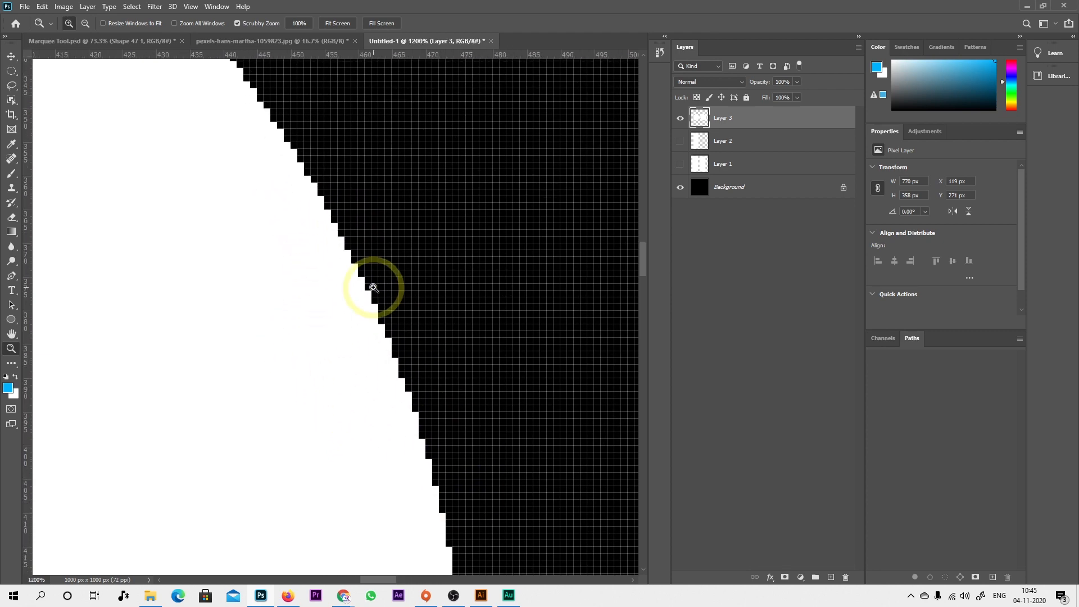
drag(234, 224, 394, 317)
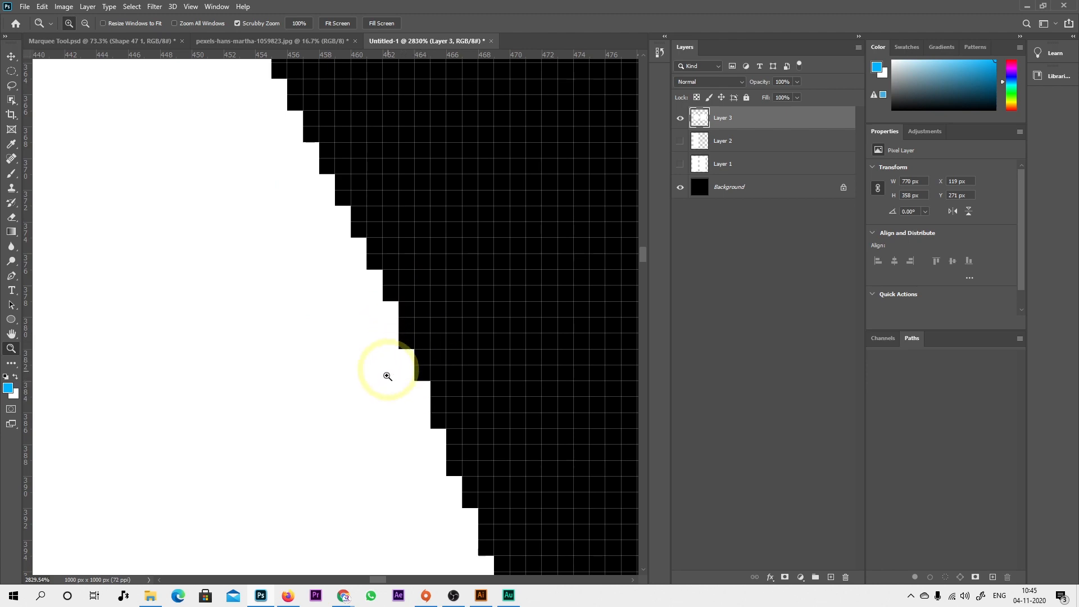
scroll(403, 376, down, 16)
scroll(410, 385, down, 2)
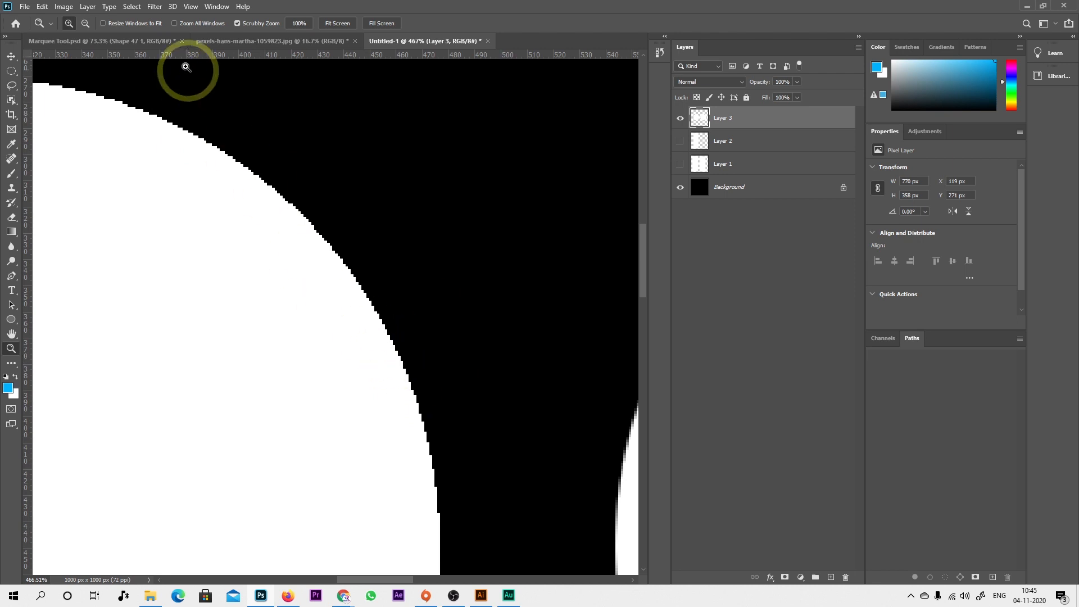
Examine the pixels along the left edge of the anti-aliased circle up close for comparison
click(11, 71)
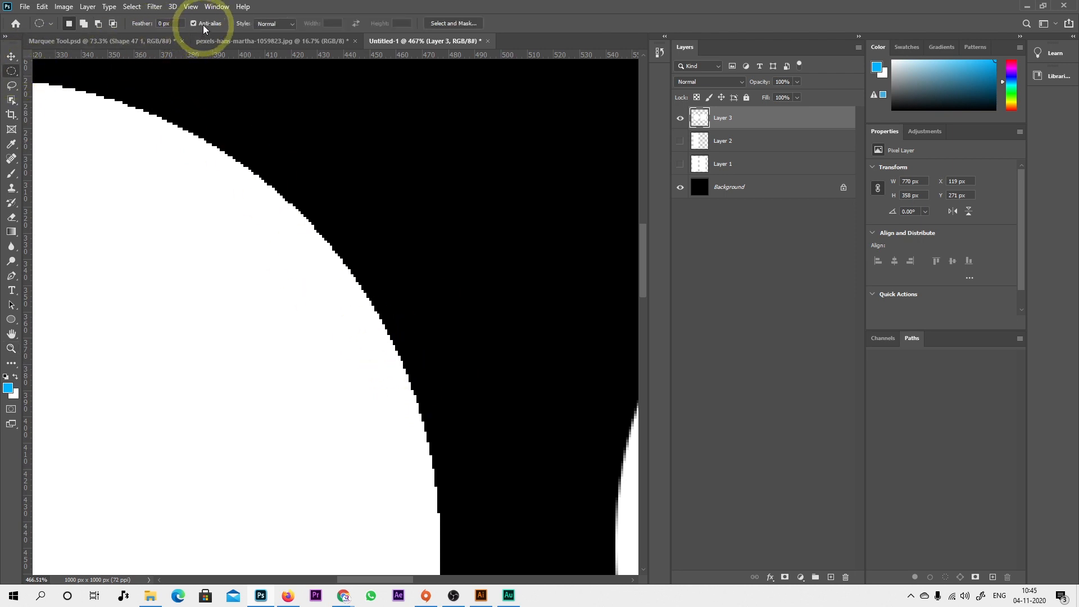
key(space)
drag(472, 372, 67, 307)
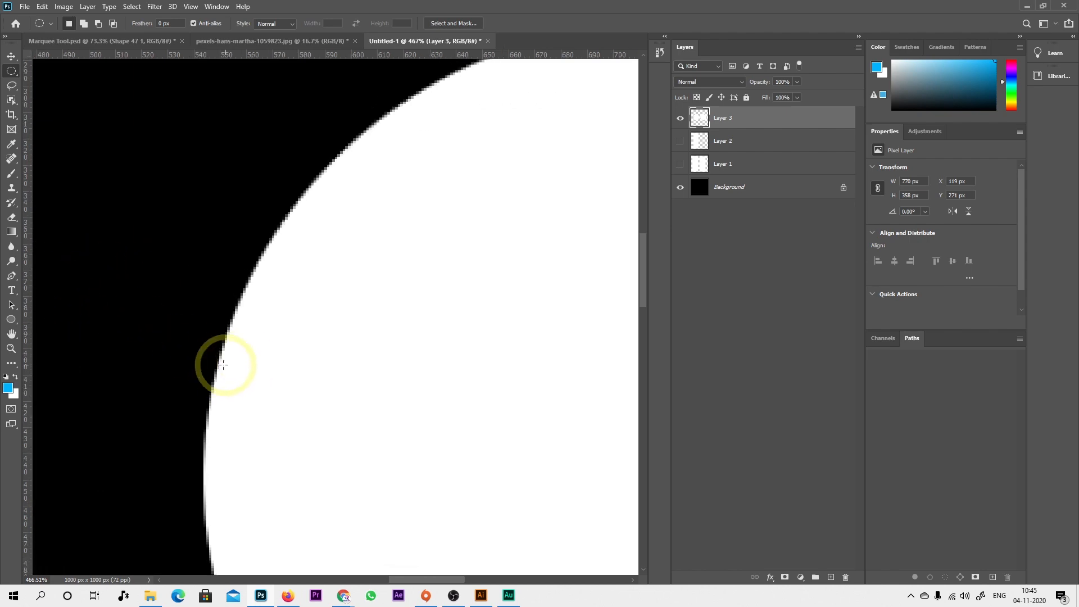
key(z)
click(218, 362)
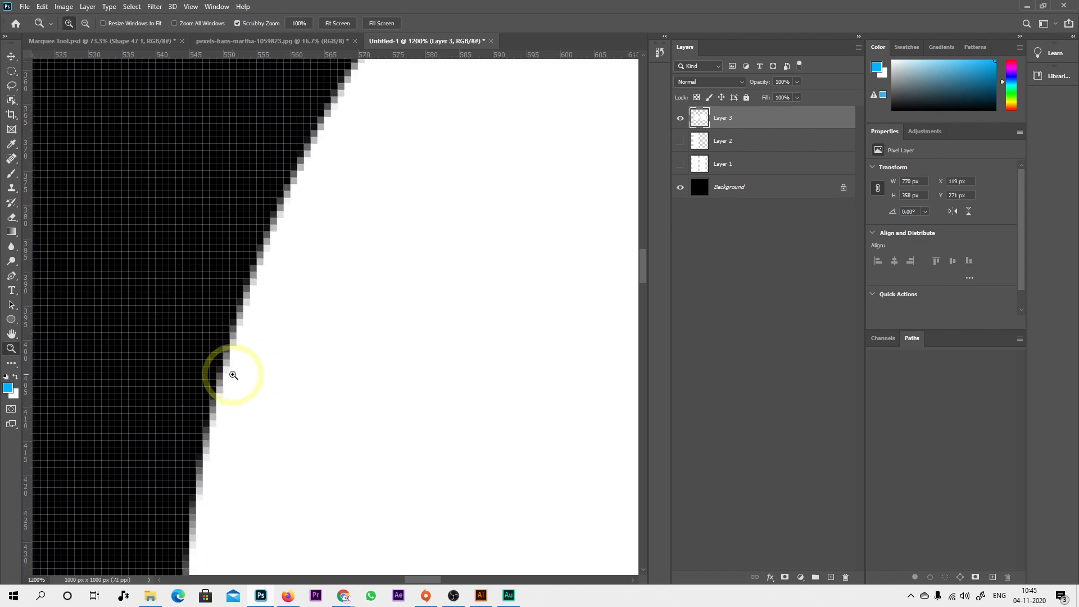
alt+click(229, 351)
click(238, 354)
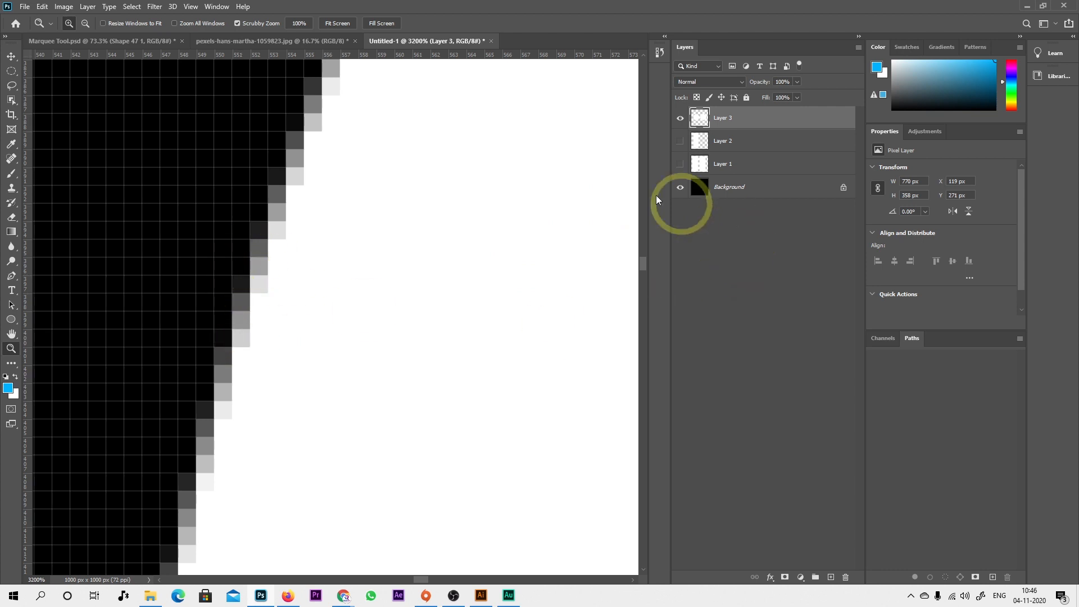
Hide the Background layer and inspect the transparency of the anti-aliased circle's edge pixels up close
click(680, 189)
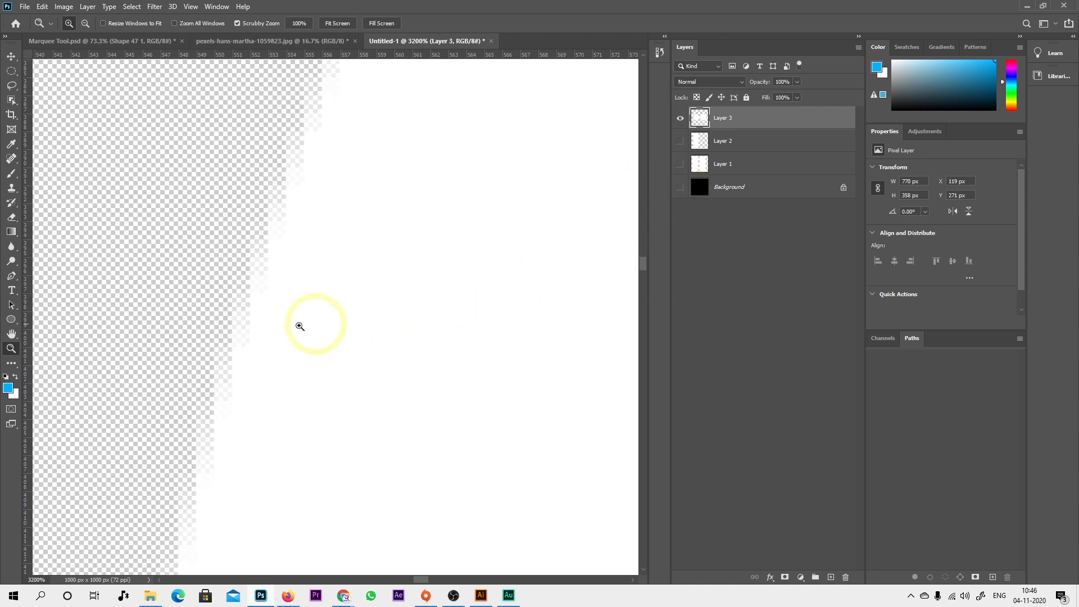
click(248, 338)
click(252, 360)
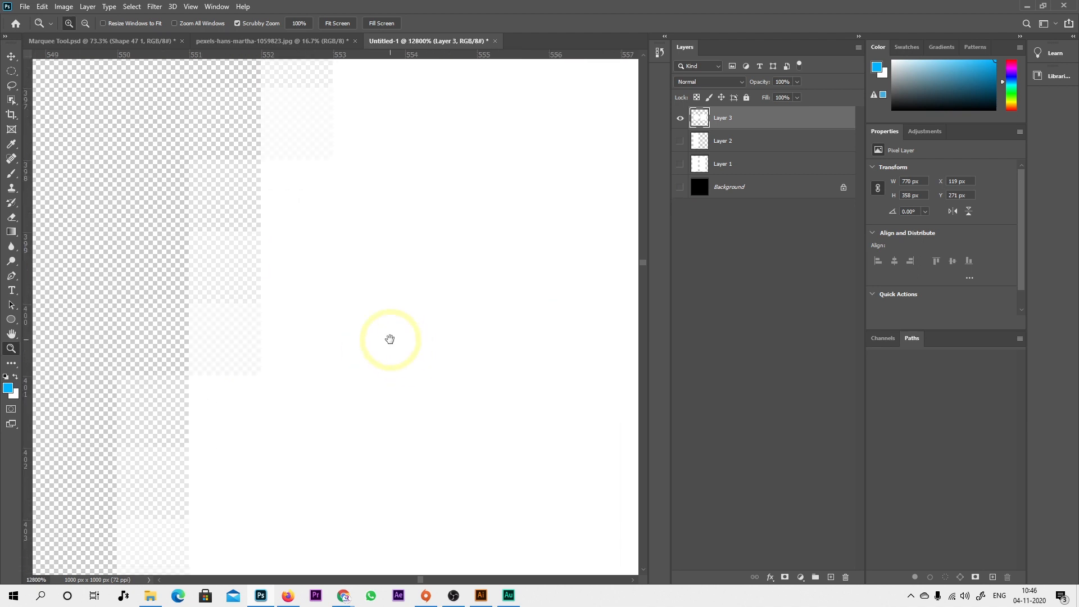
Finish inspecting the anti-aliased edge, return to the full-canvas view and show the Background layer
drag(390, 339, 502, 394)
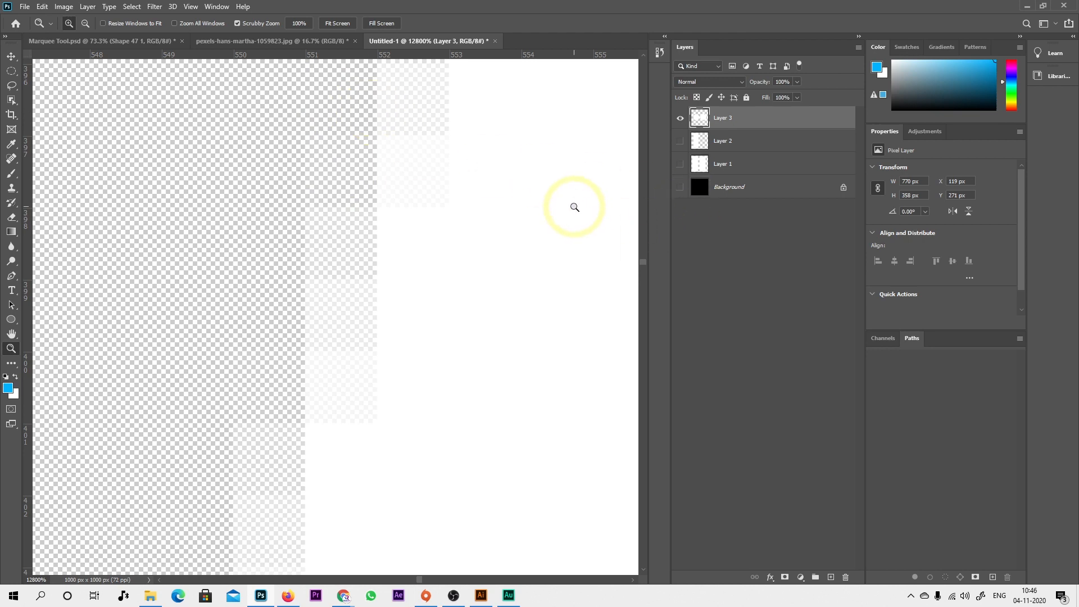
key(ctrl+0)
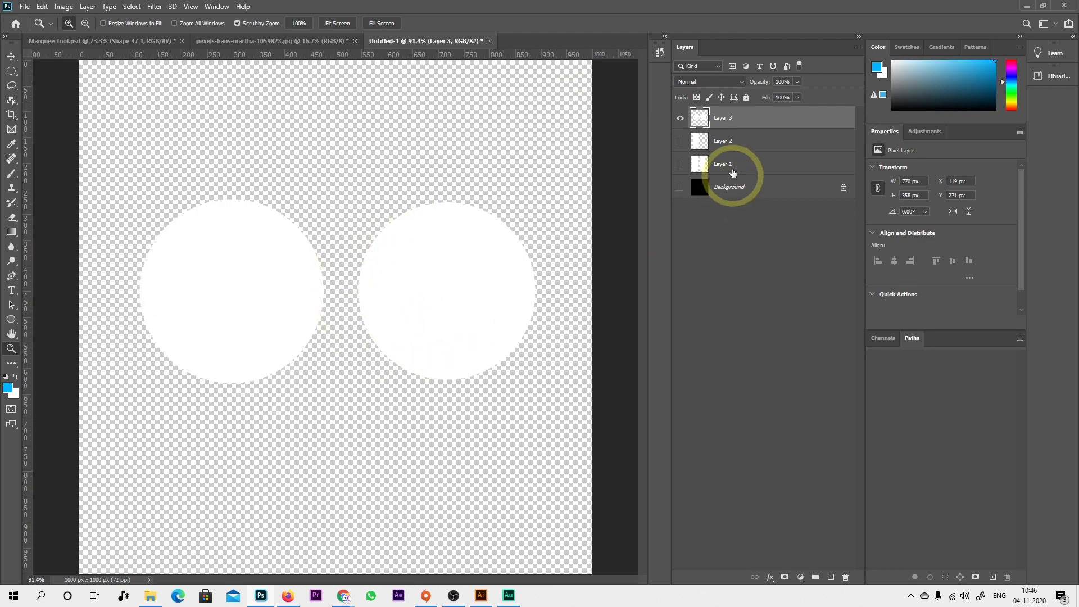
click(681, 187)
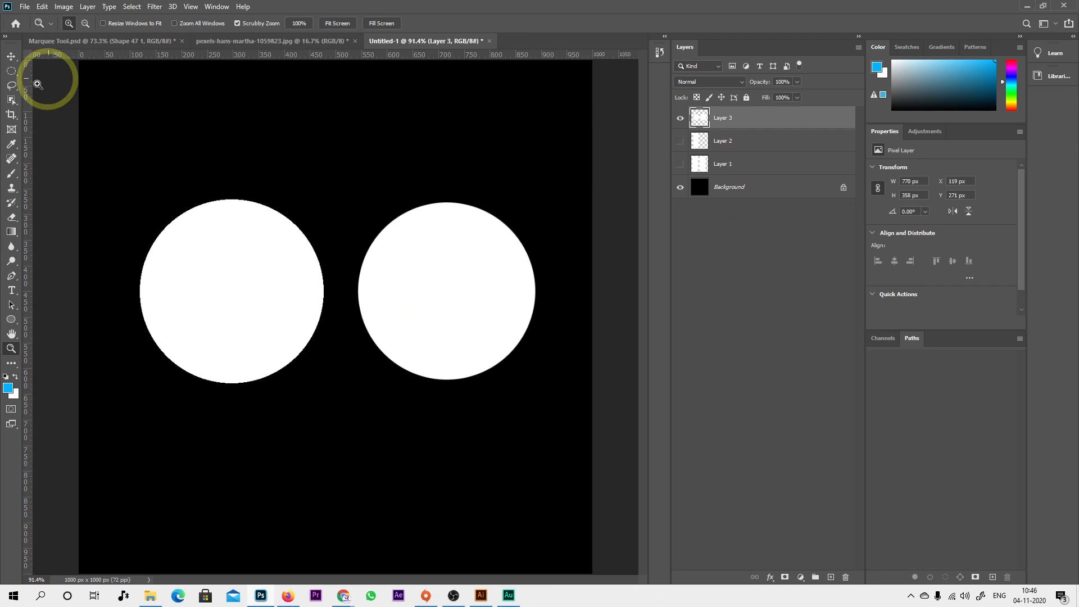
Draw a freely sized rectangular selection about 885 by 93 px above the two circles with the Normal style
click(12, 71)
click(56, 82)
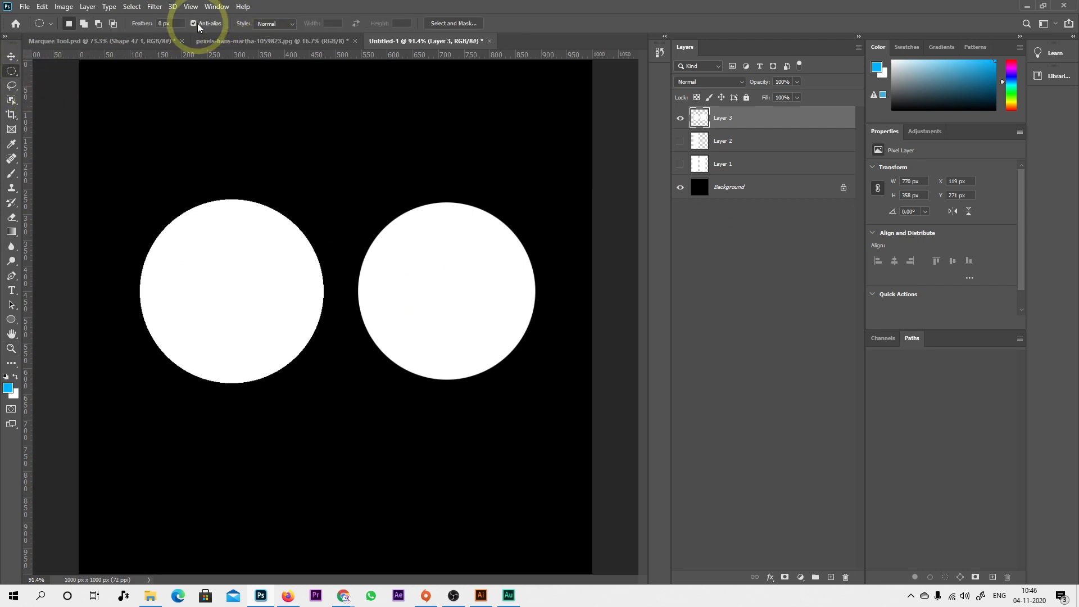
click(11, 71)
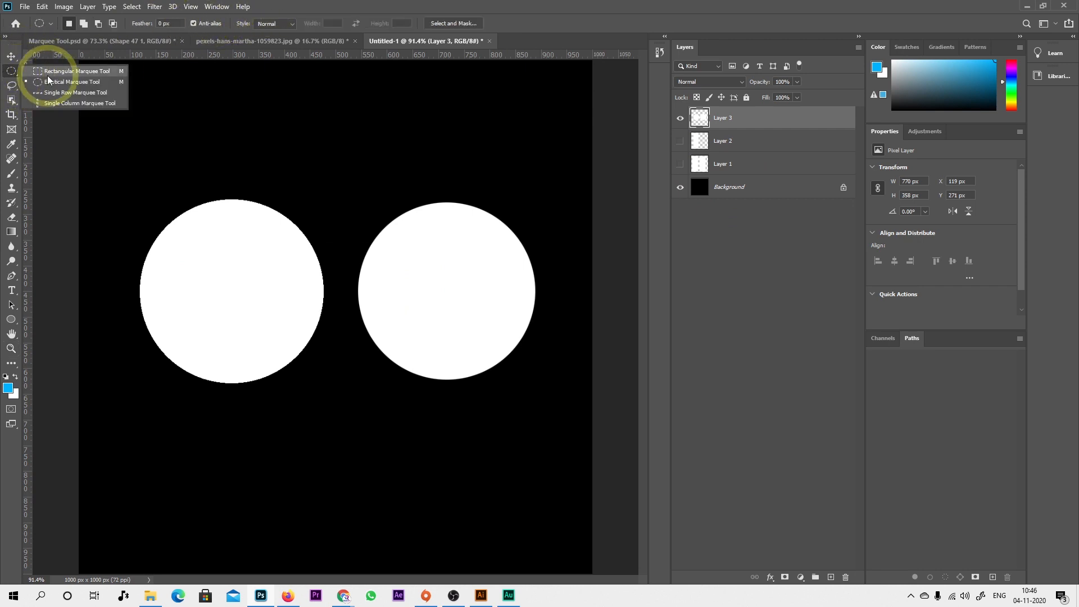
click(51, 72)
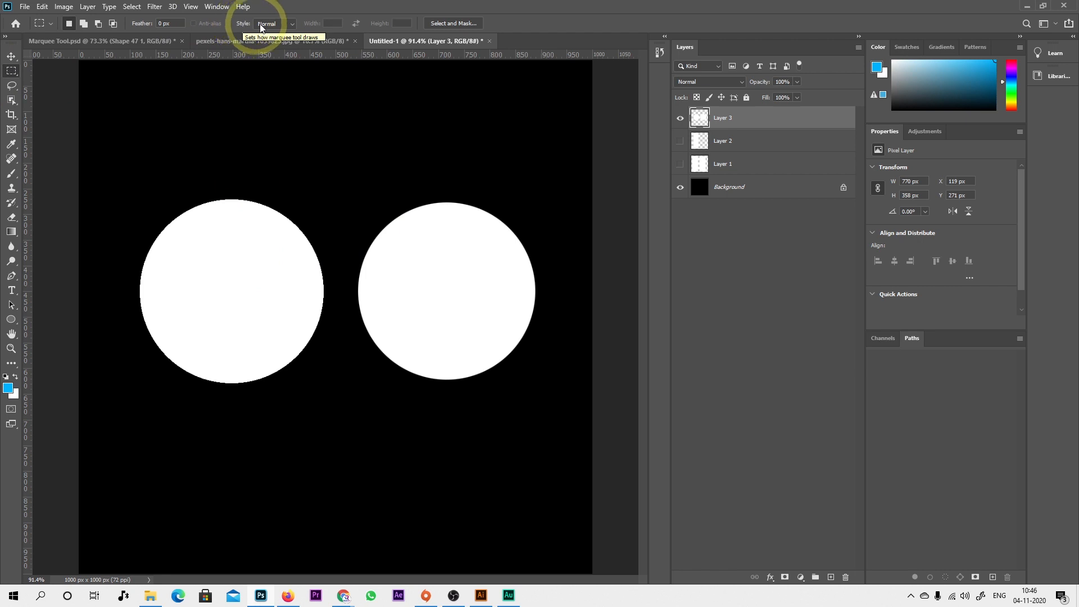
drag(99, 105, 552, 152)
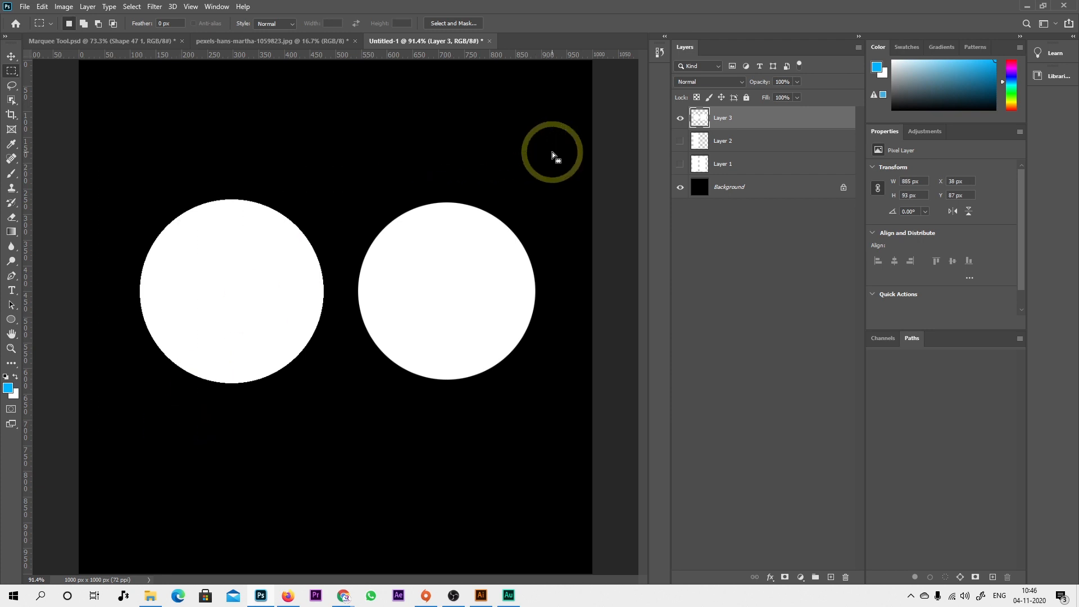
Set the marquee style to Fixed Ratio 1:1 and draw a square selection about 180 px wide above the left circle
click(275, 23)
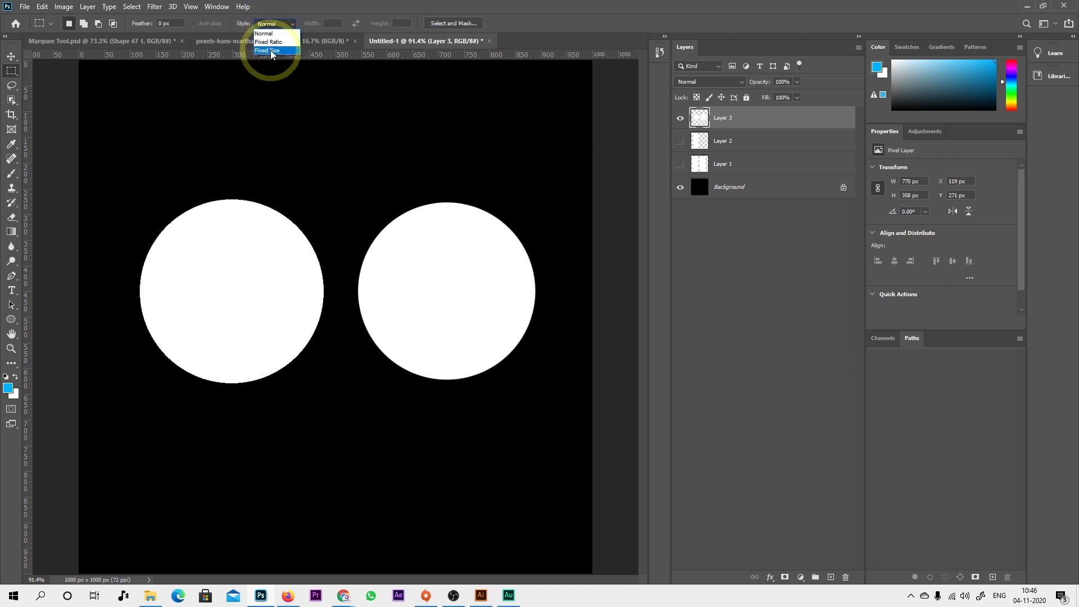
click(276, 42)
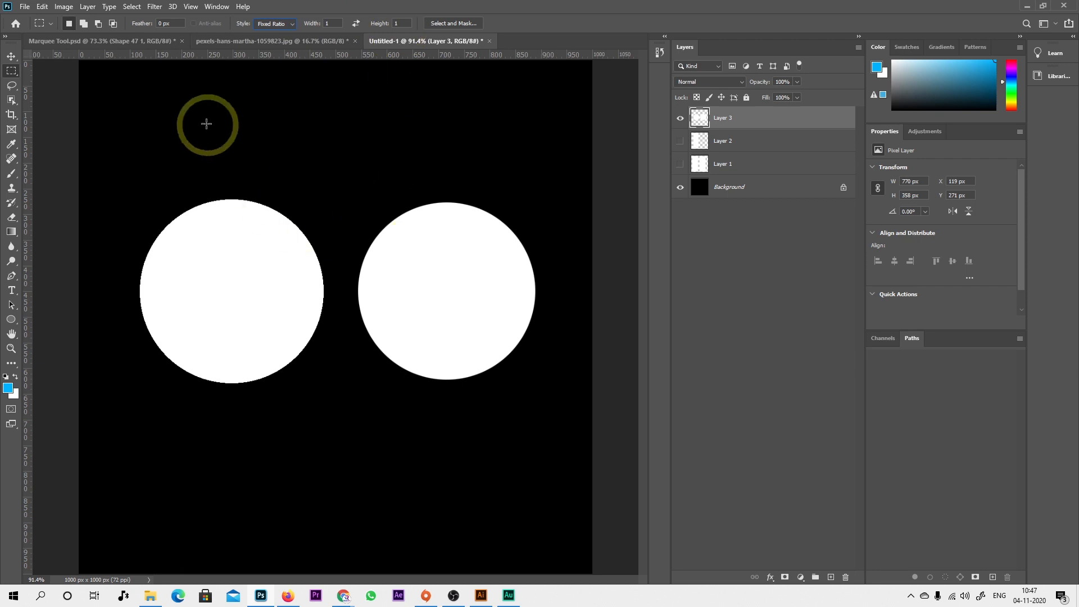
drag(137, 90, 491, 181)
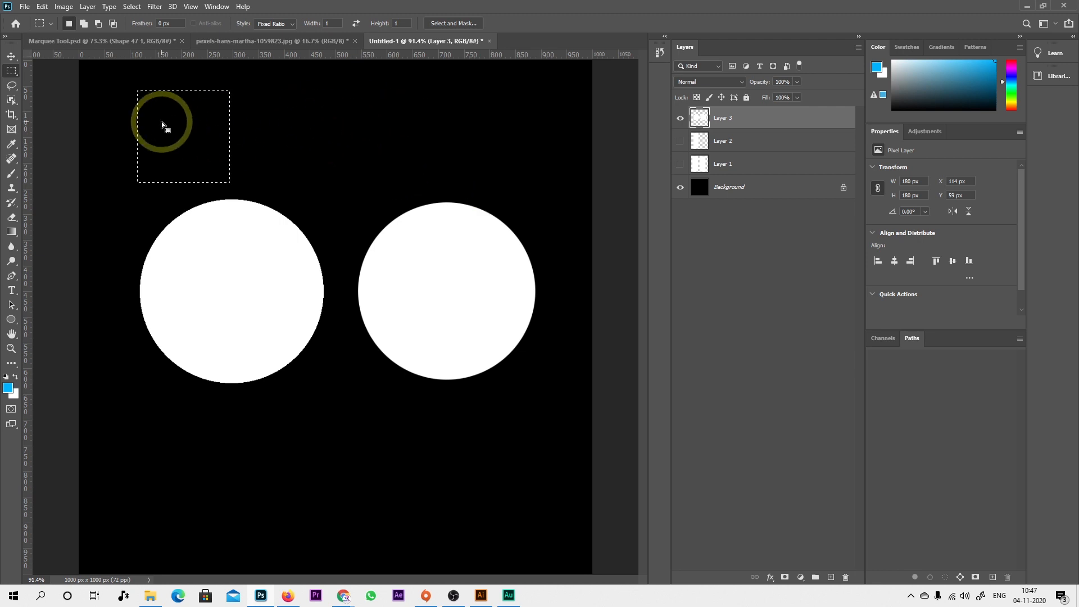
Set the ratio width to 2 and draw a 2:1 selection about 306 by 153 px above and between the circles
click(325, 24)
text(2)
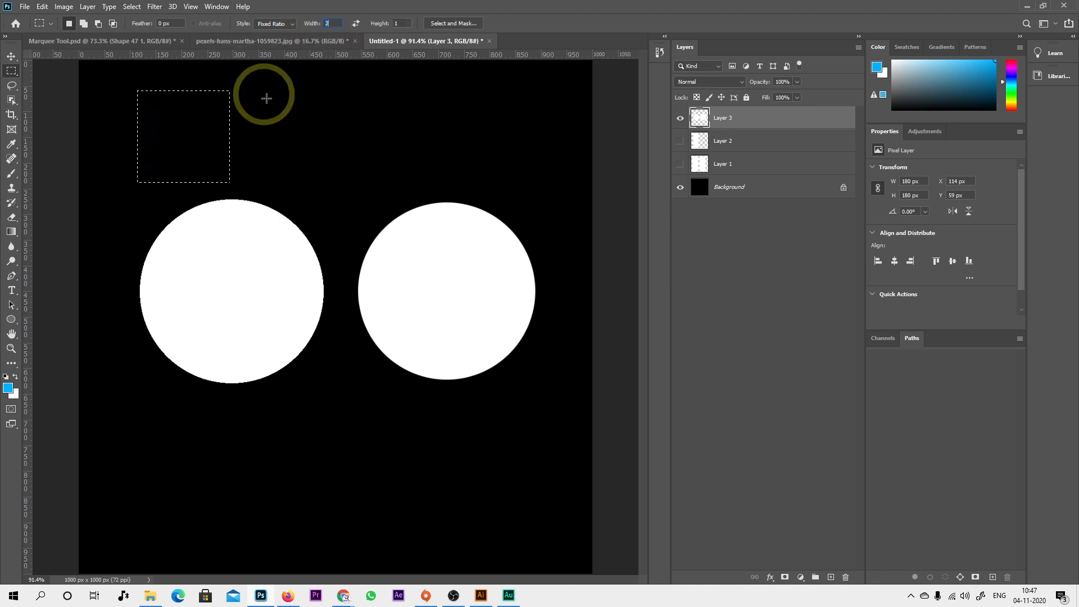
drag(263, 94, 536, 171)
key(ctrl+d)
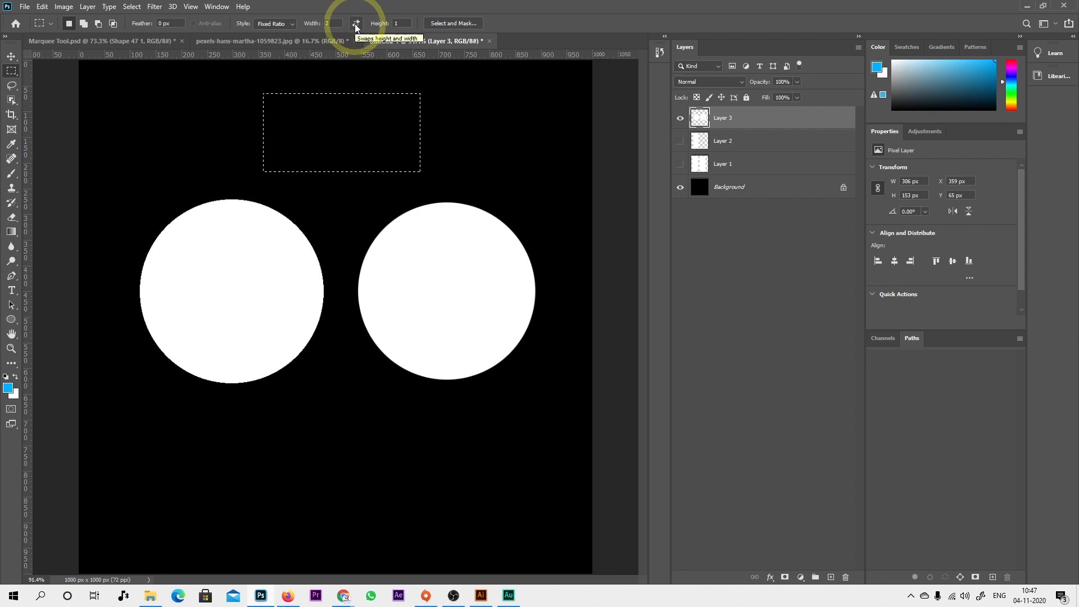
Swap the ratio to 1:2 and draw tall selections, the last about 117 by 234 px overlapping the left circle's upper edge
click(356, 24)
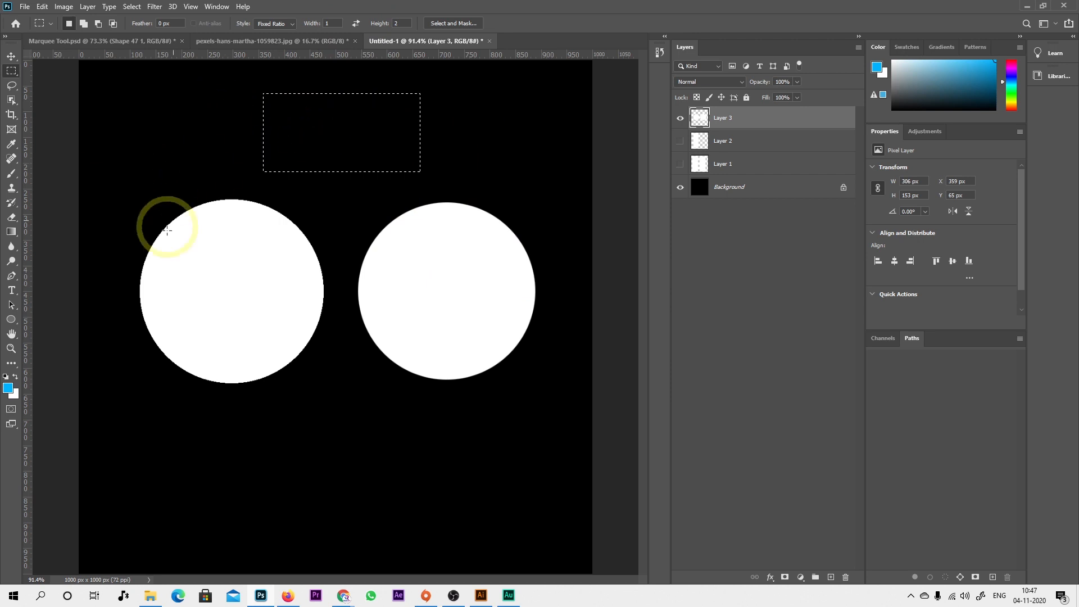
drag(124, 123, 186, 272)
drag(245, 96, 483, 216)
Add a tall 1:2 rectangle and a wide 2:1 rectangle above the right circle to the selection, swapping the ratio between them
click(356, 23)
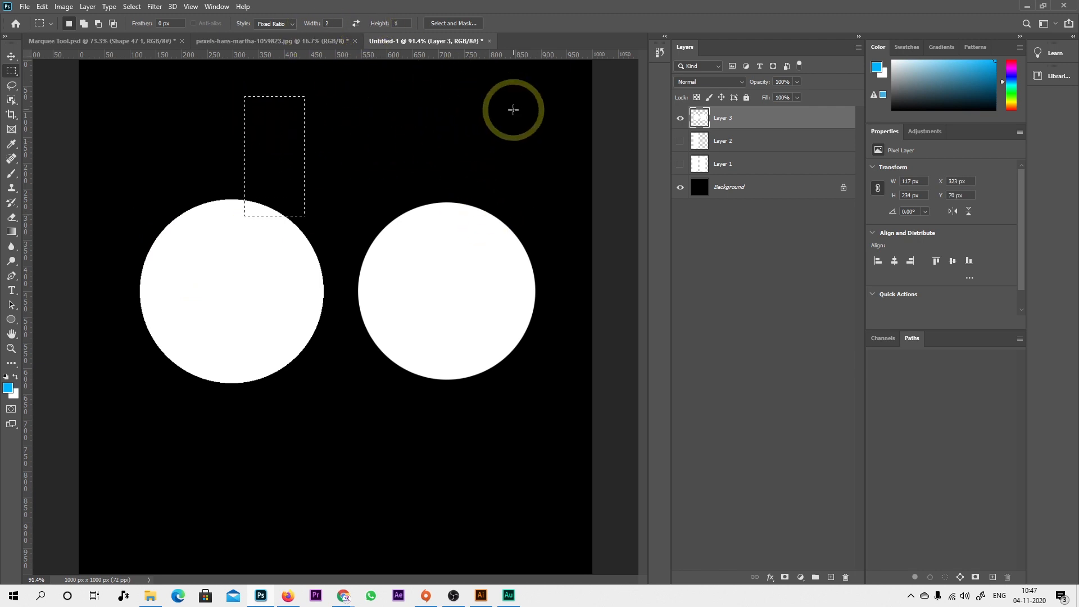
click(356, 23)
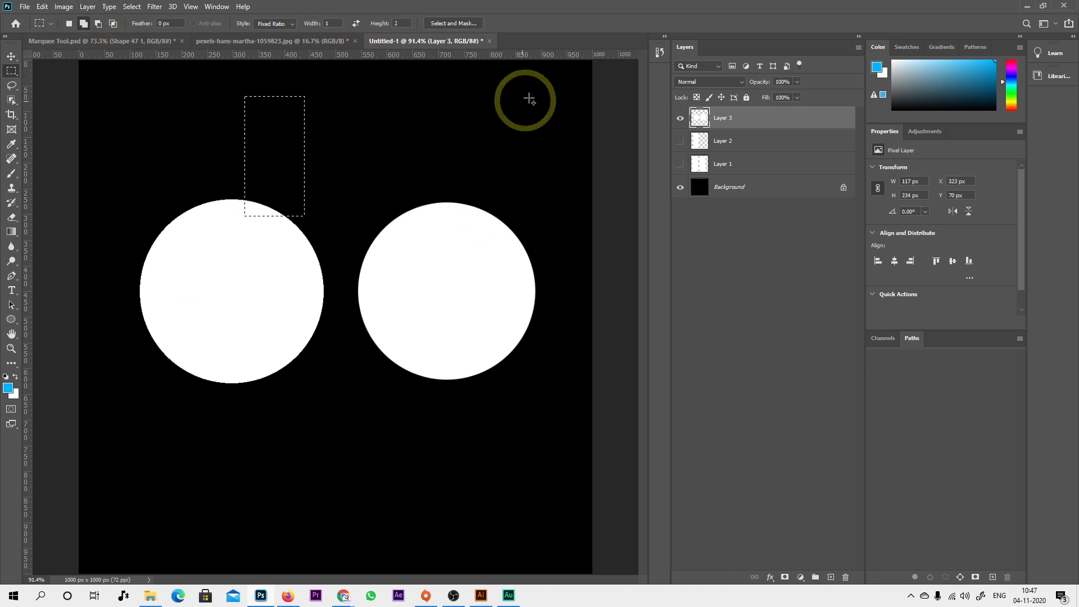
mouse_move(529, 99)
mouse_down()
mouse_move(366, 123)
mouse_move(378, 176)
mouse_move(372, 41)
mouse_up()
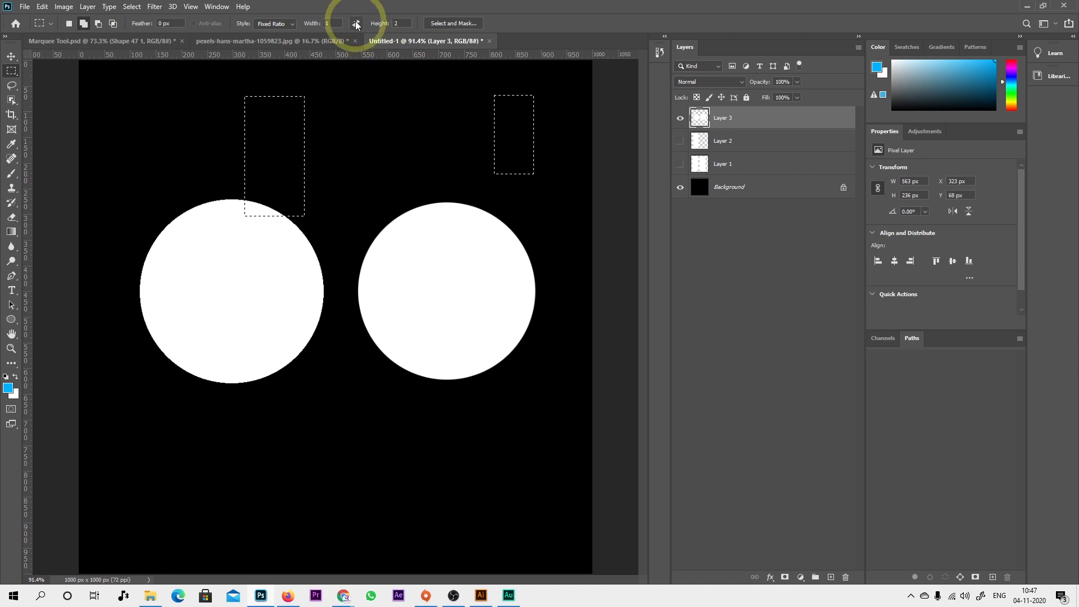
click(355, 23)
drag(358, 102, 558, 289)
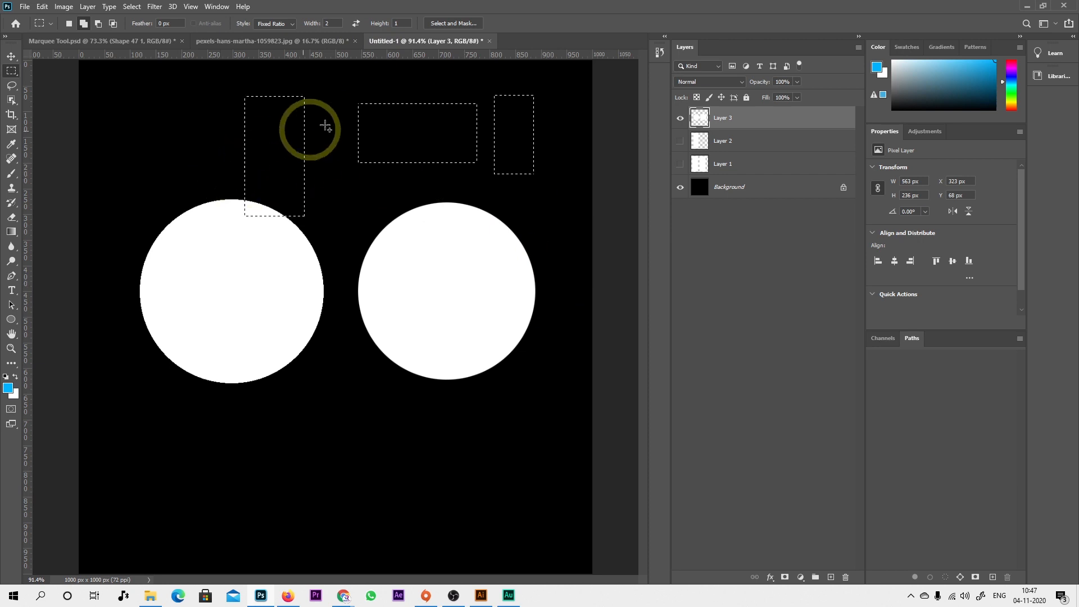
Set the marquee style to Fixed Size 64 by 64 px and add eight squares to the selection at scattered spots on the canvas
click(272, 23)
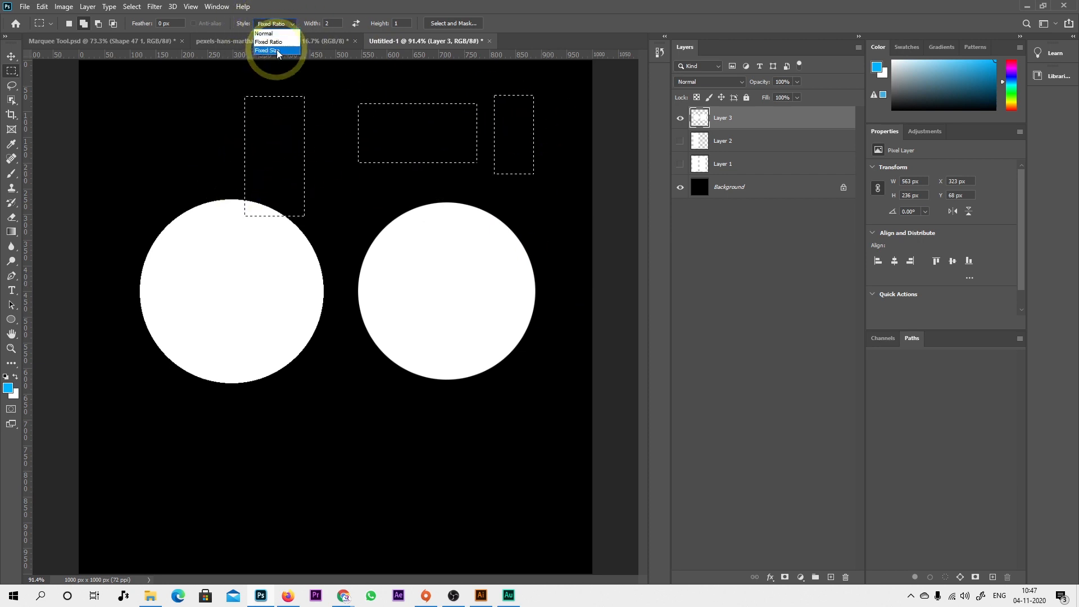
click(276, 49)
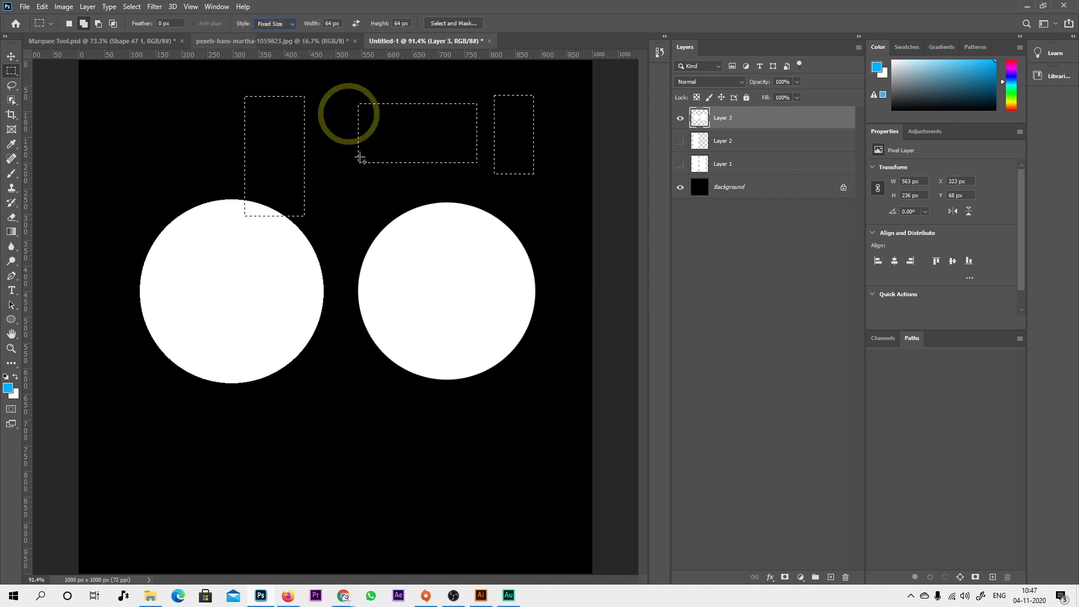
click(115, 141)
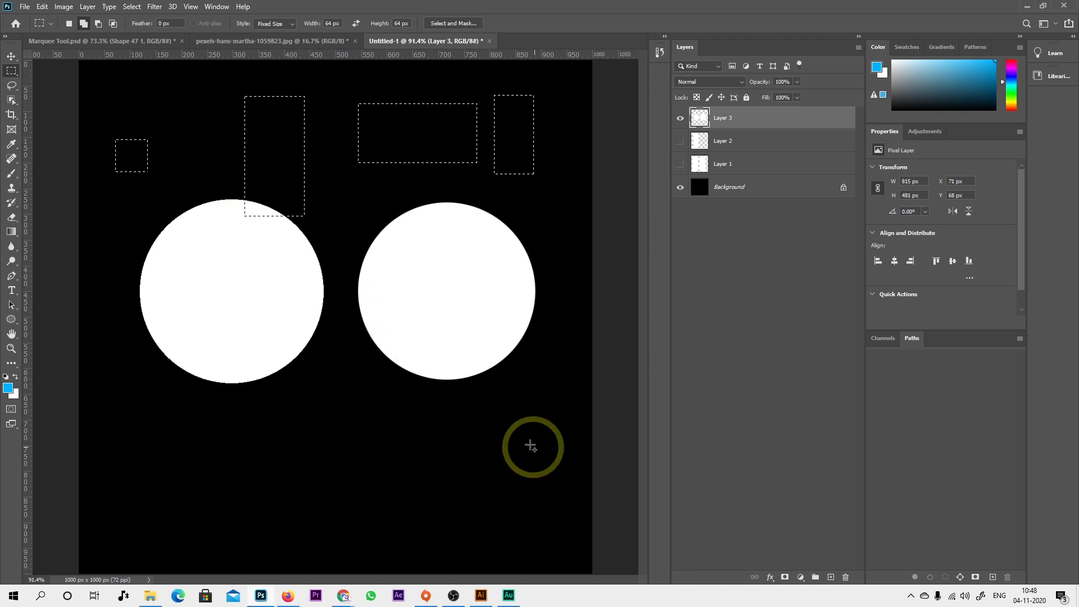
click(358, 309)
click(332, 197)
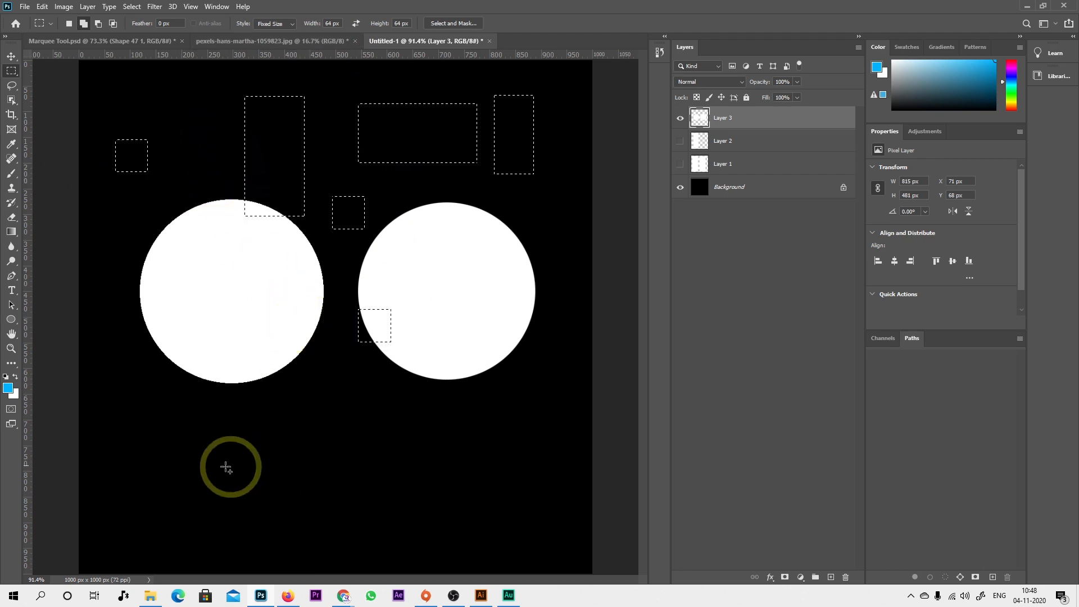
click(188, 449)
click(336, 400)
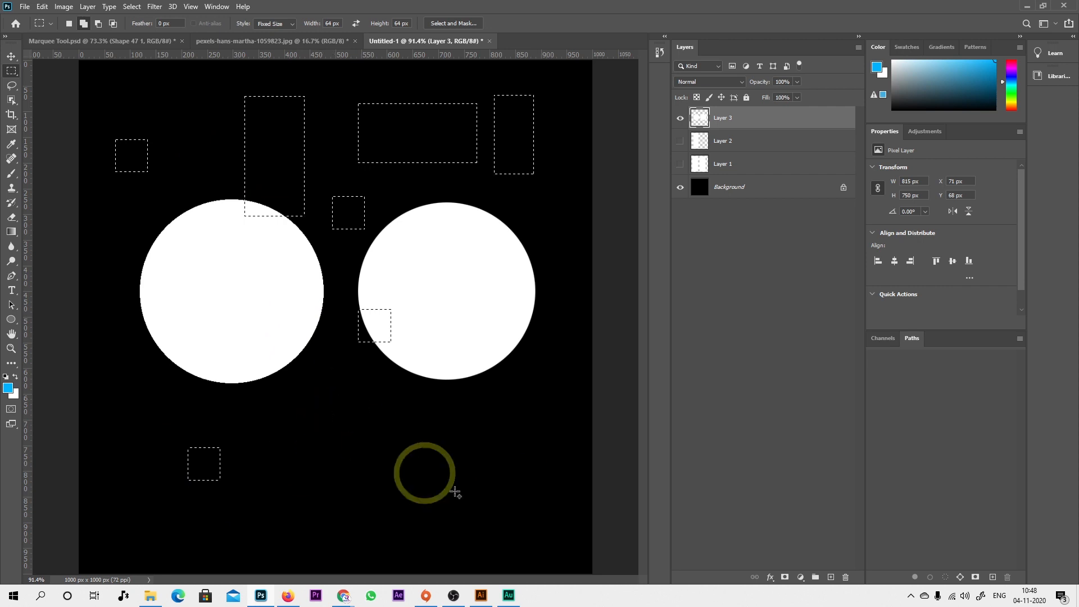
click(227, 406)
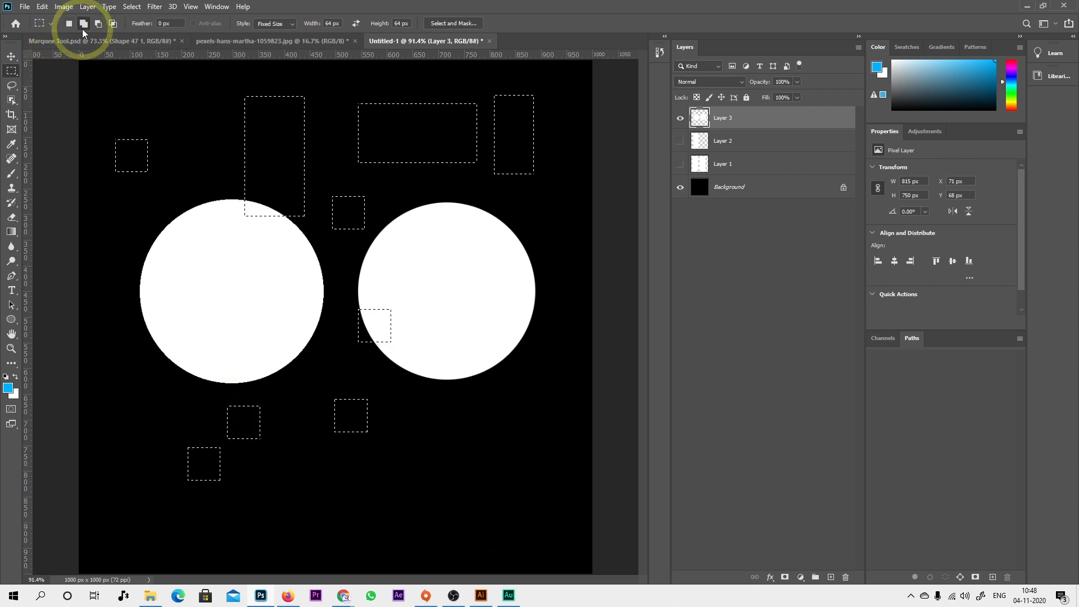
click(401, 388)
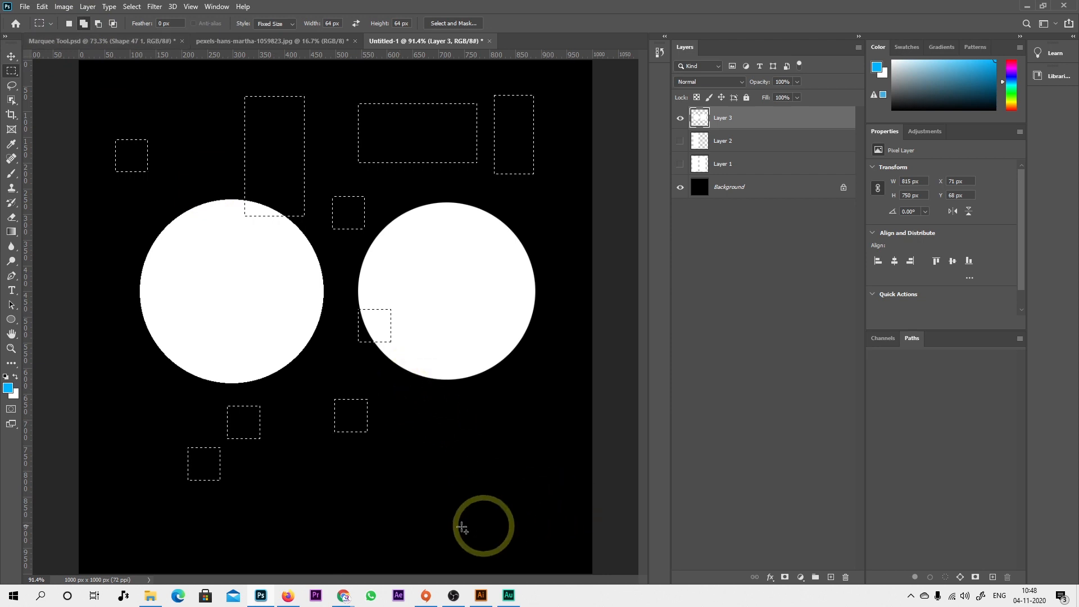
click(341, 493)
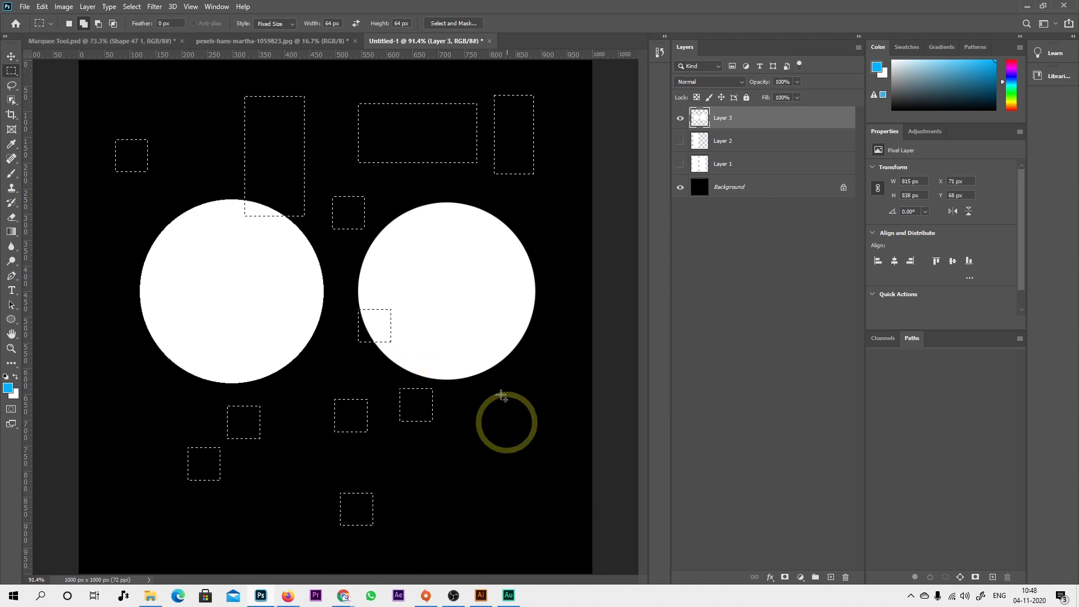
Set the Rectangular Marquee's style back to Normal and deselect everything
click(273, 23)
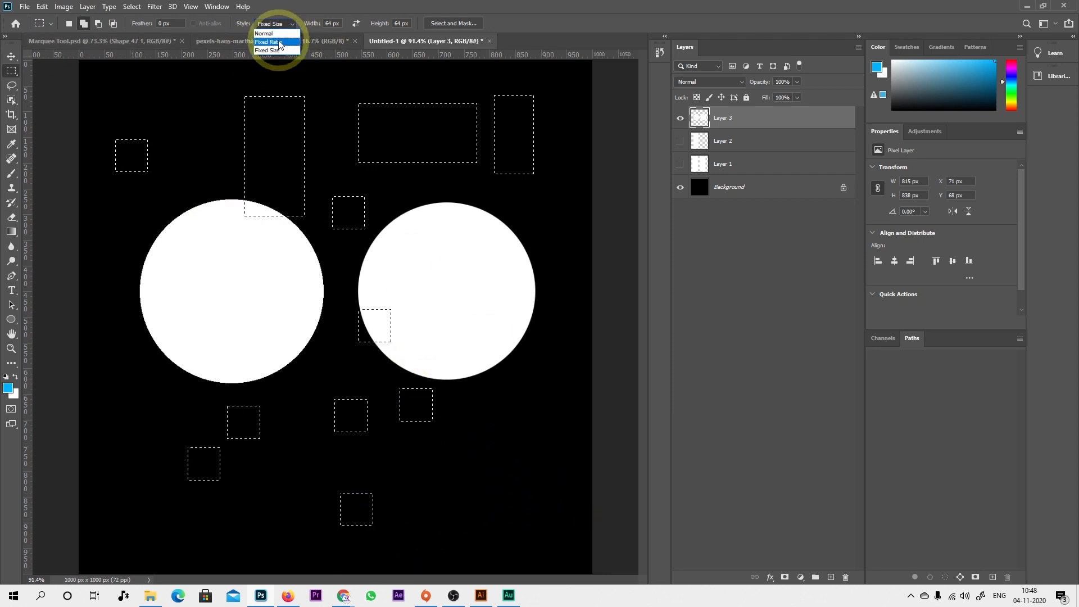
click(273, 33)
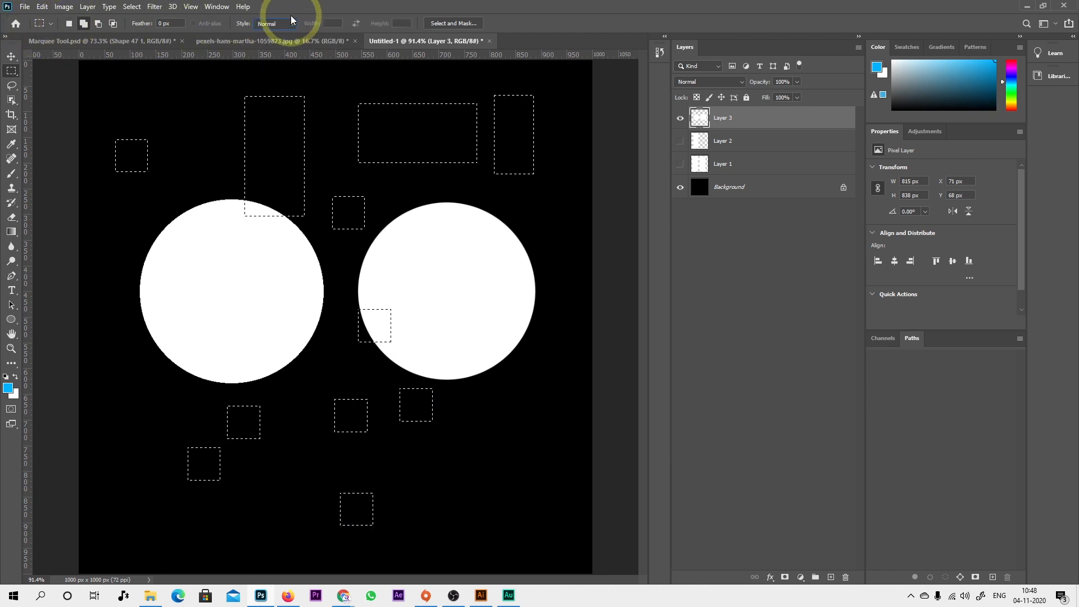
right_click(12, 72)
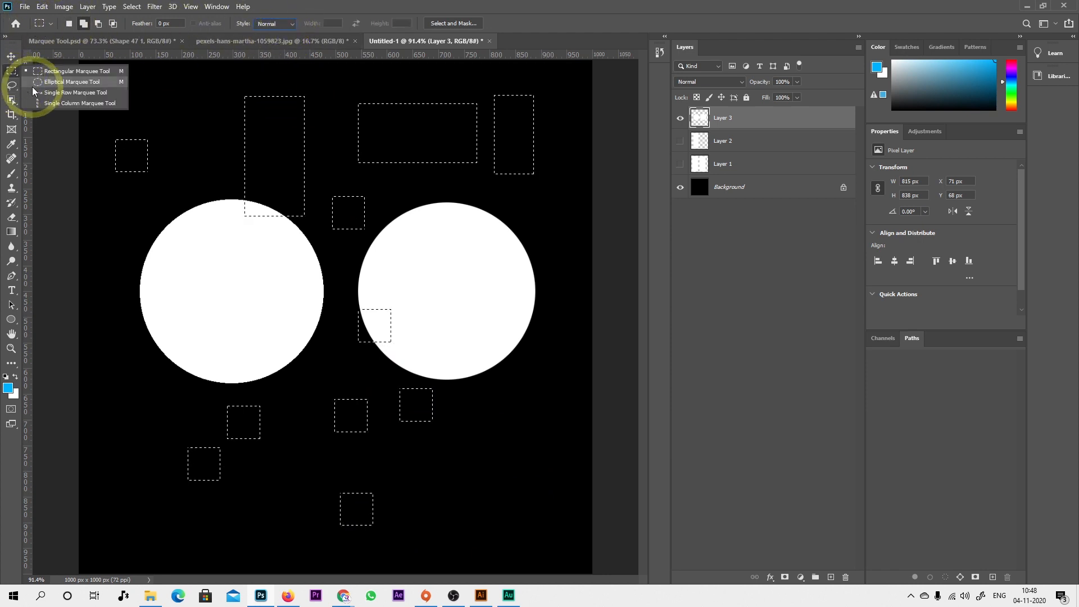
click(32, 85)
right_click(12, 71)
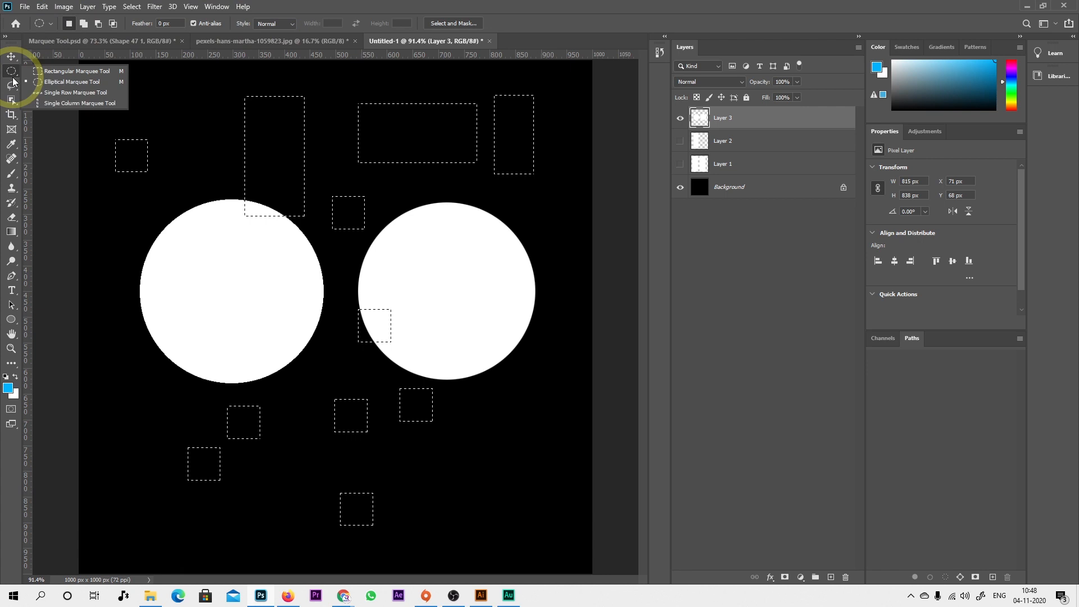
click(55, 74)
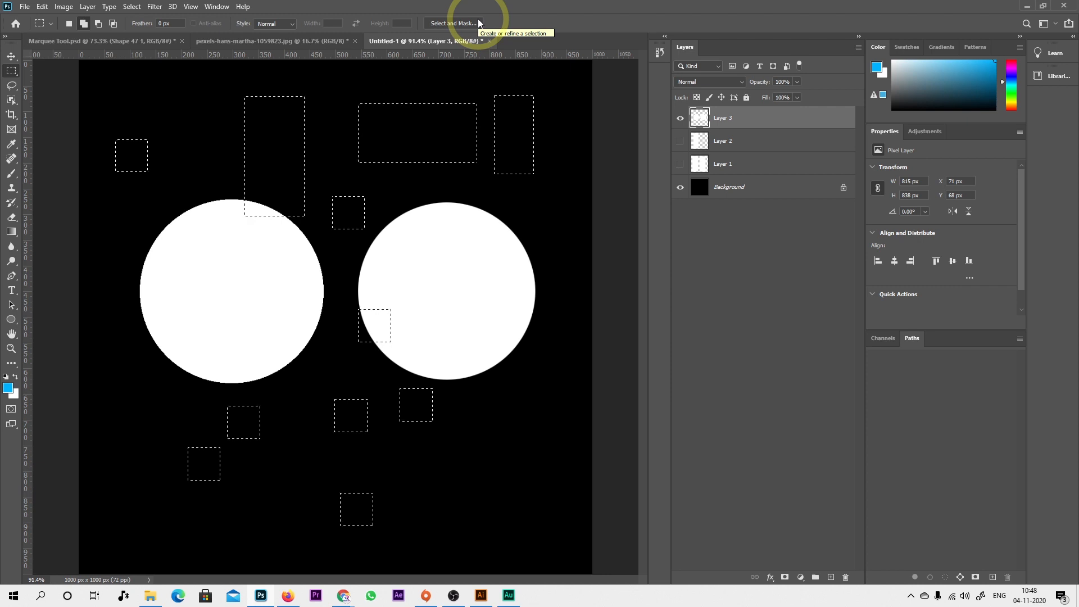
key(ctrl+d)
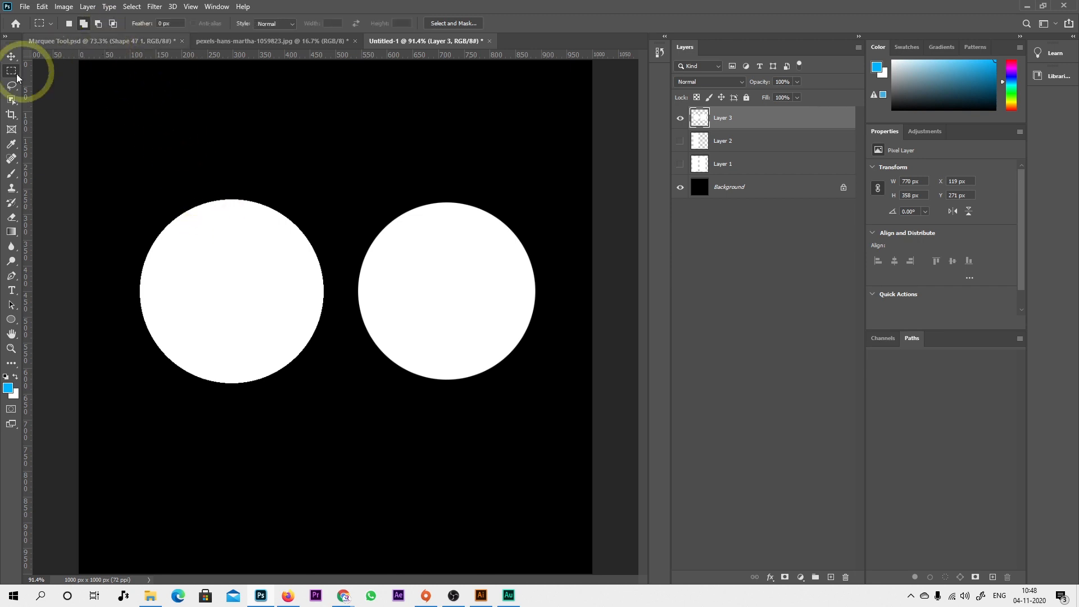
Build a combined selection of four overlapping rectangles, about 739 by 680 px overall, enclosing the left circle and extending over the right one
drag(122, 108, 338, 457)
drag(459, 129, 272, 161)
drag(429, 142, 448, 273)
drag(279, 403, 502, 433)
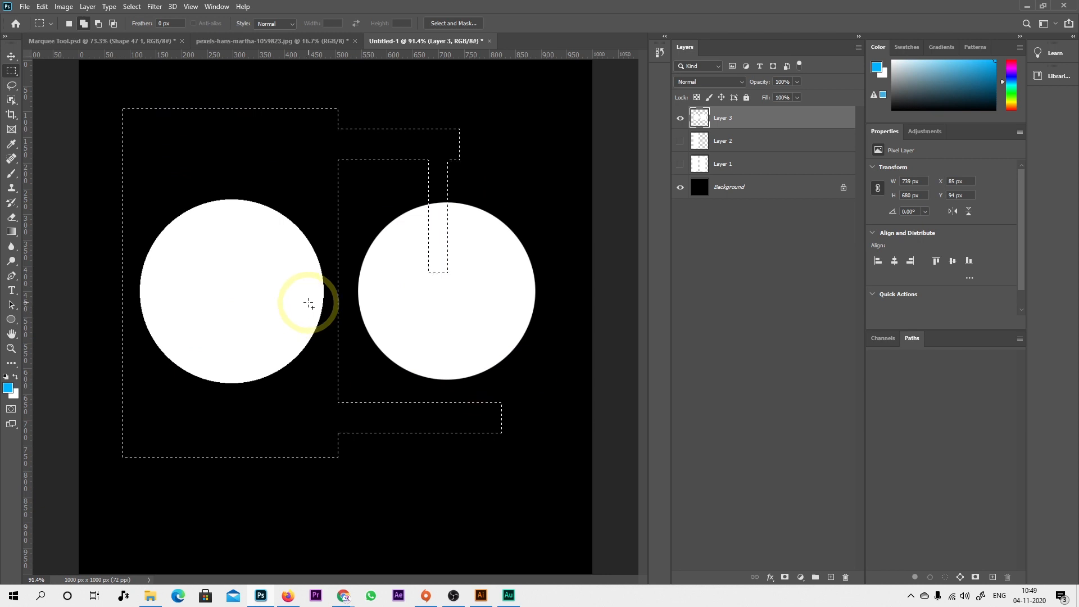
Save the combined rectangle selection to a new channel named selection1
click(132, 6)
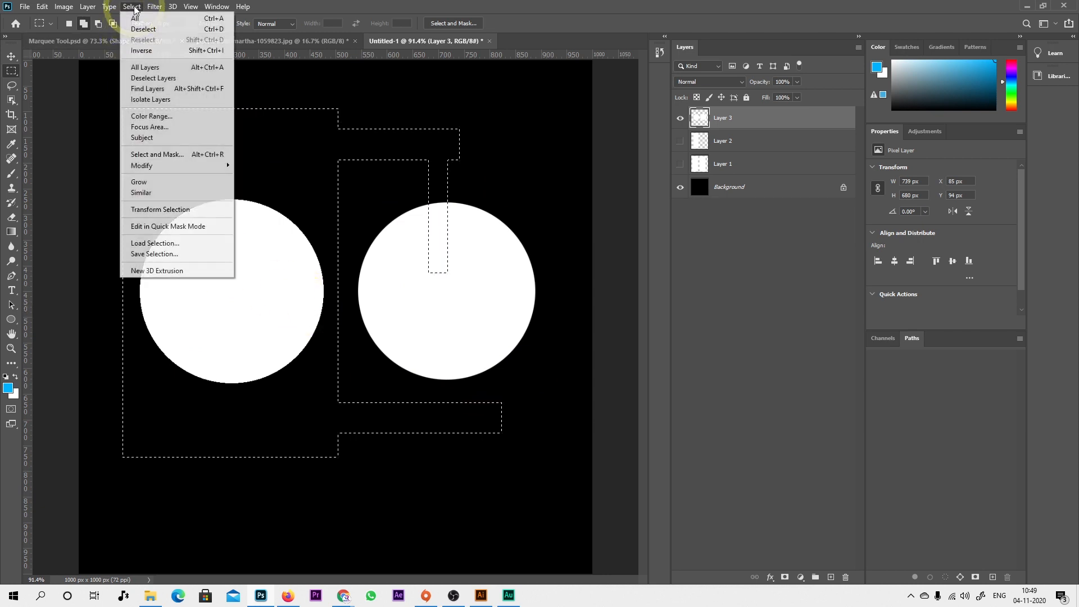
click(152, 255)
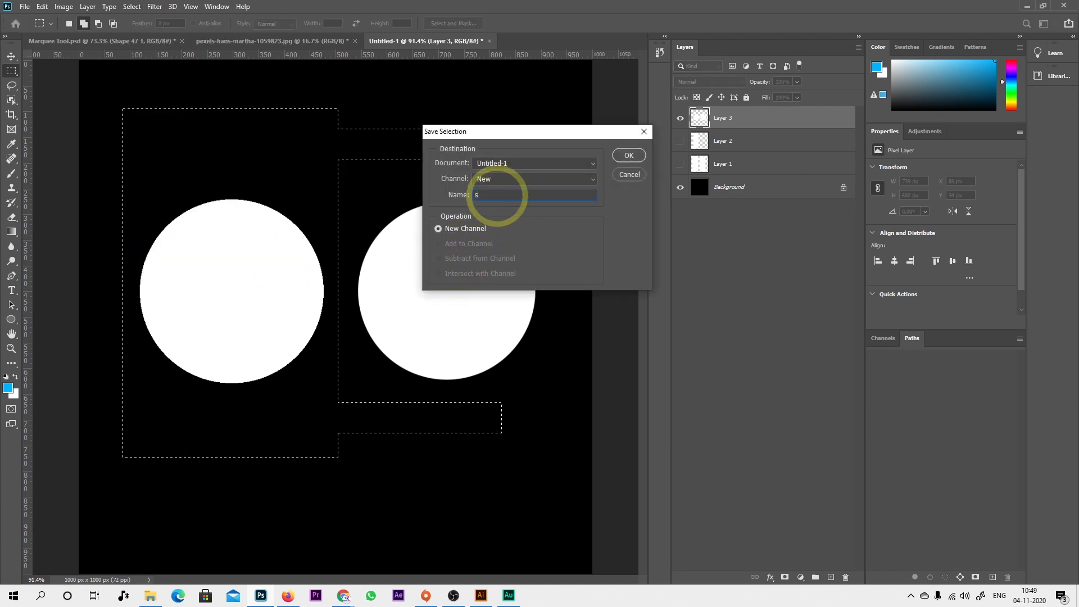
text(sel)
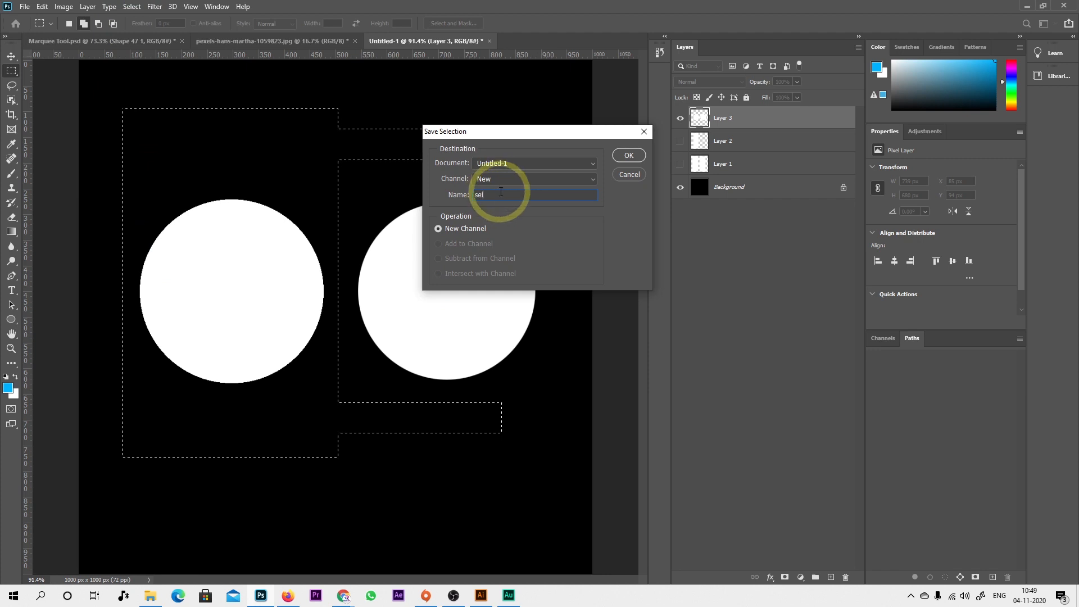
text(ection)
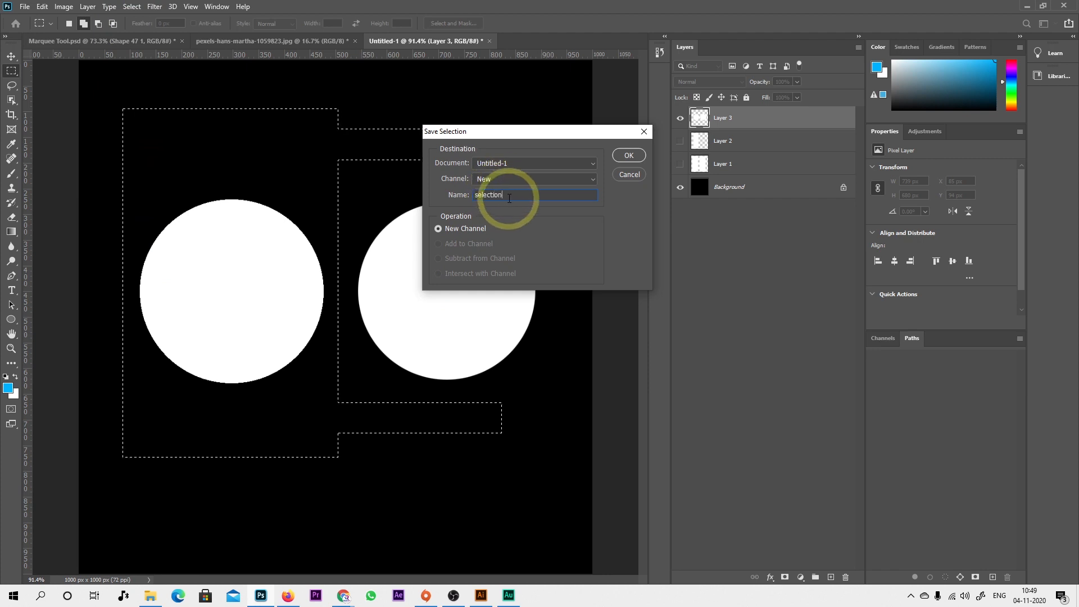
text(1)
click(634, 157)
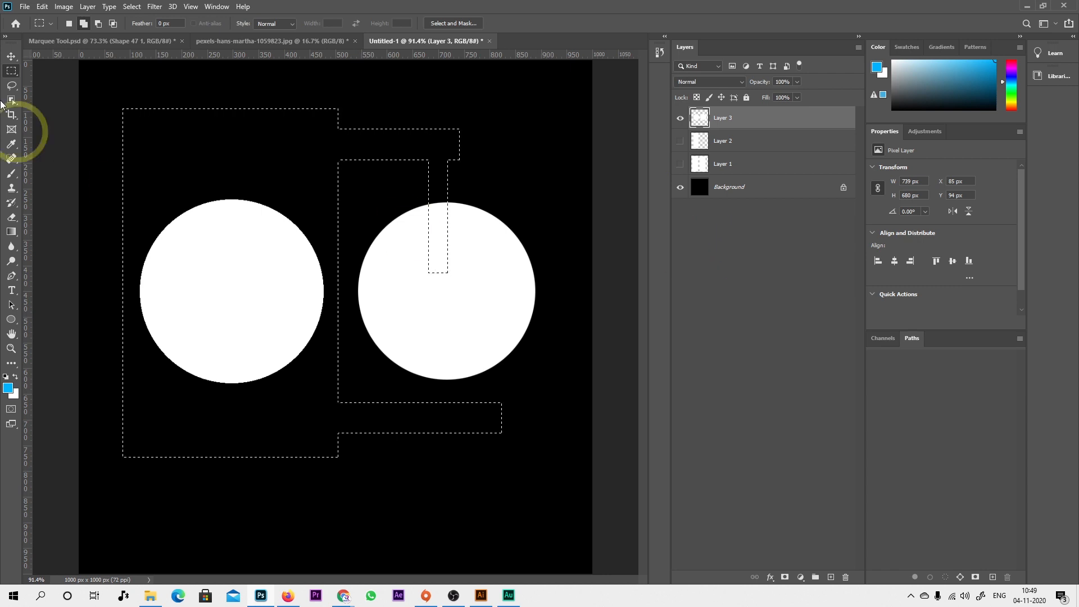
Deselect everything and build another selection from three overlapping rectangles, about 509 by 301 px overall, across the upper canvas and circles
click(132, 6)
click(148, 26)
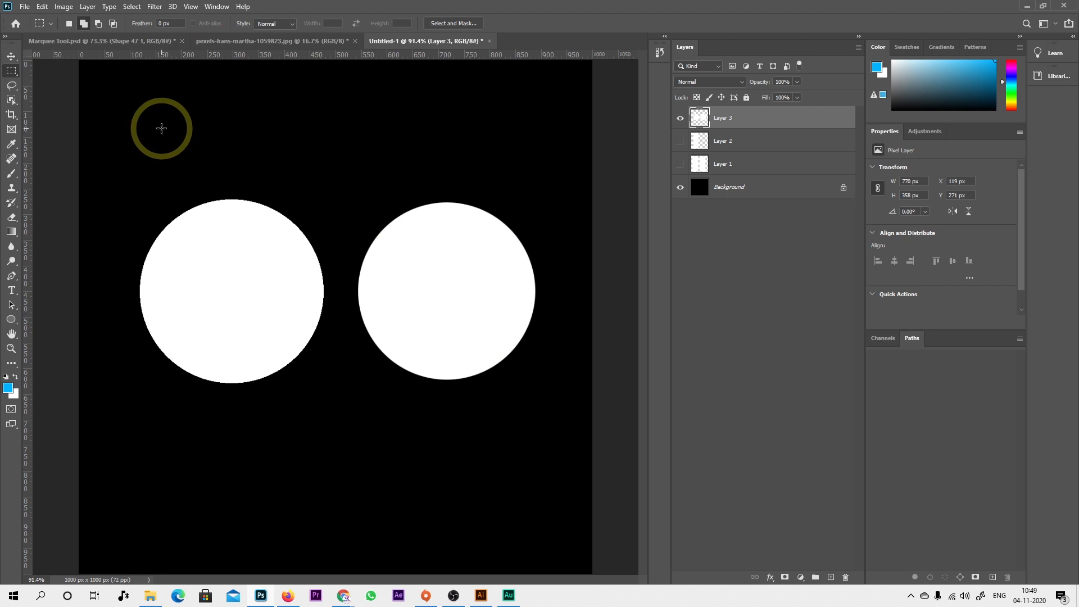
drag(263, 105, 522, 135)
drag(428, 121, 483, 259)
drag(260, 214, 499, 218)
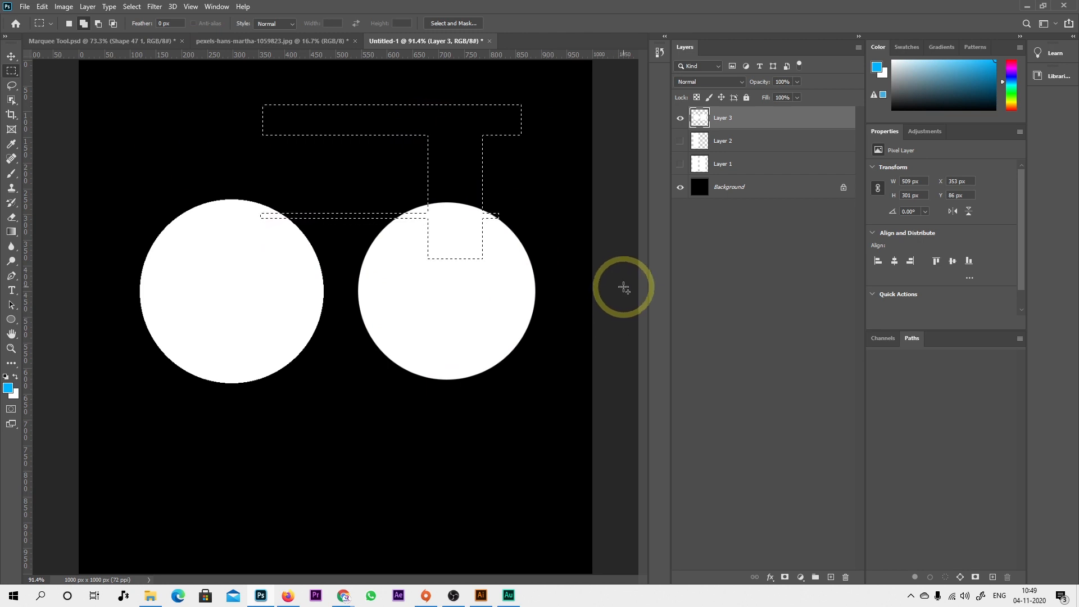
Load the saved channel selection1 as a new selection, replacing the current one
click(132, 6)
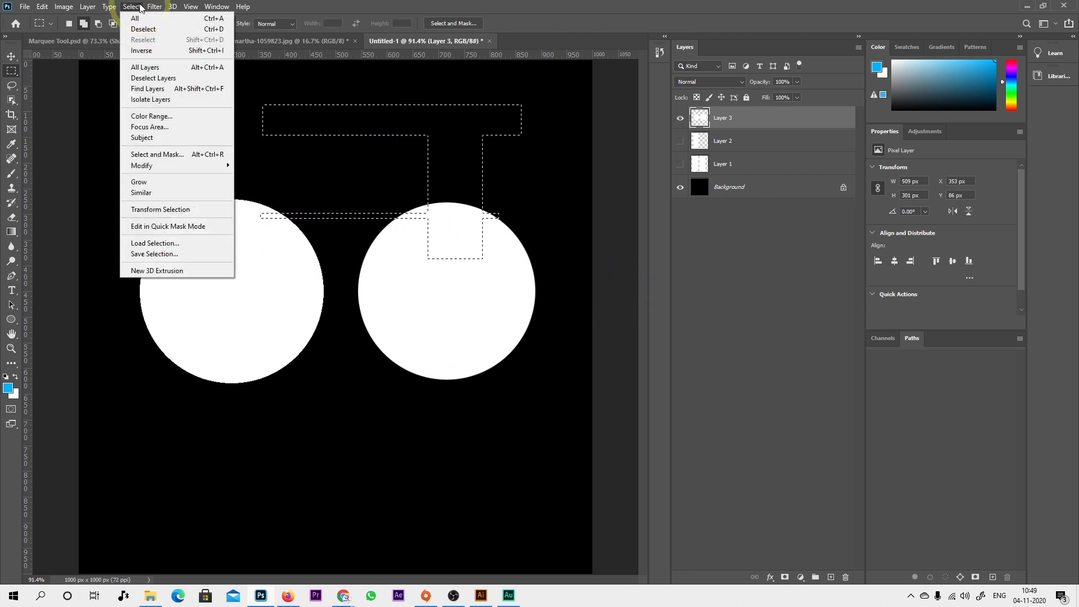
click(154, 243)
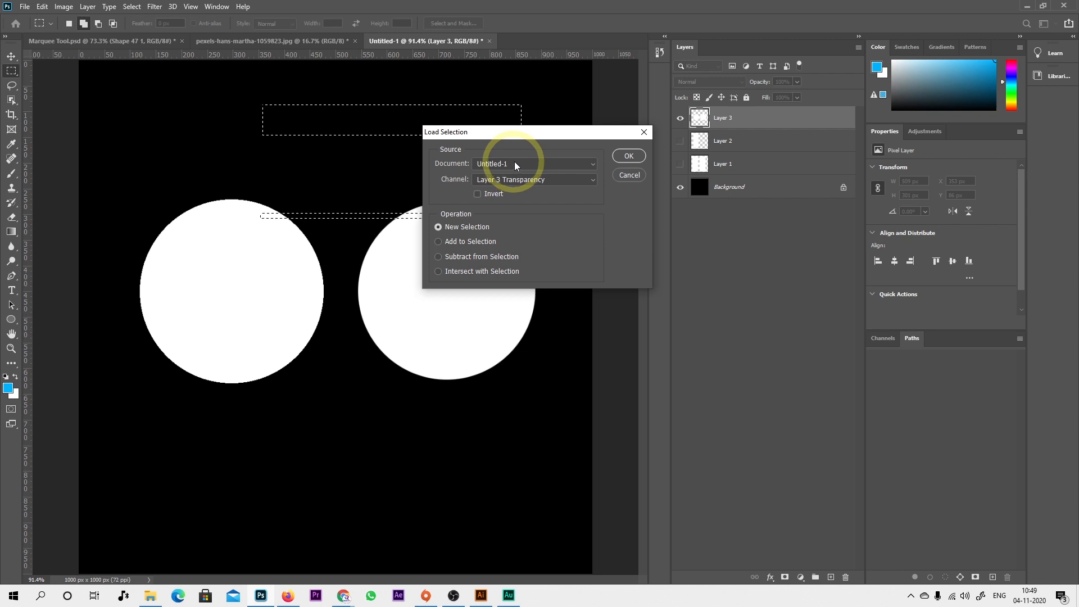
click(516, 179)
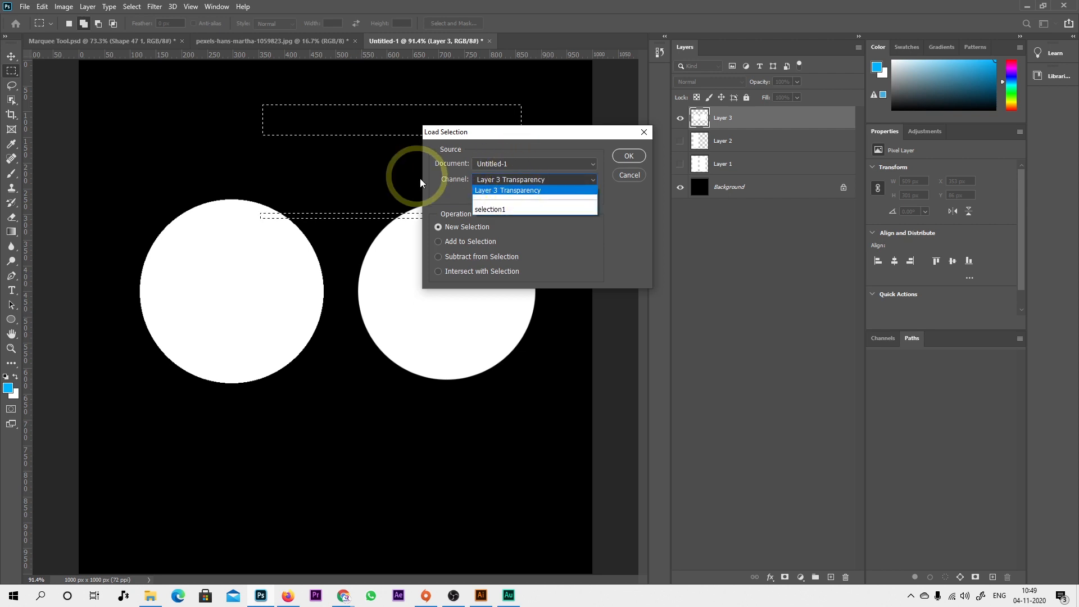
click(499, 211)
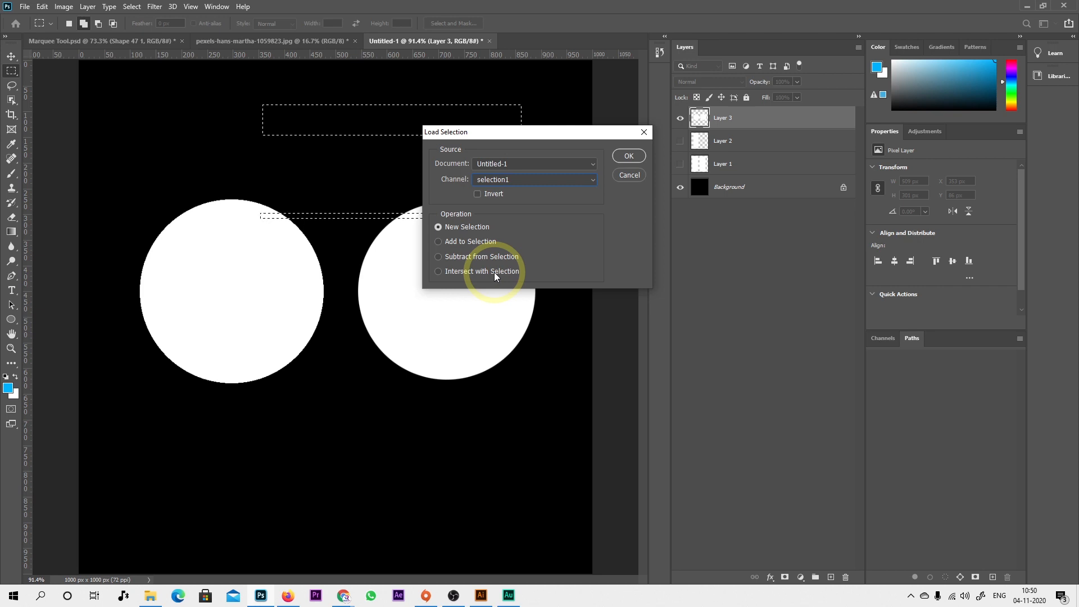
click(628, 156)
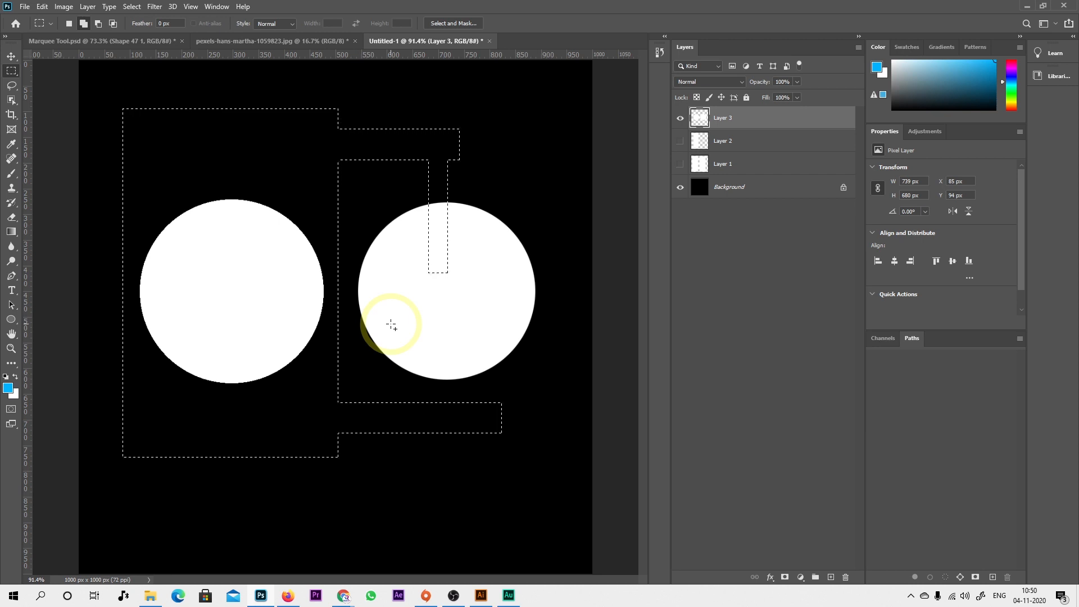
click(135, 6)
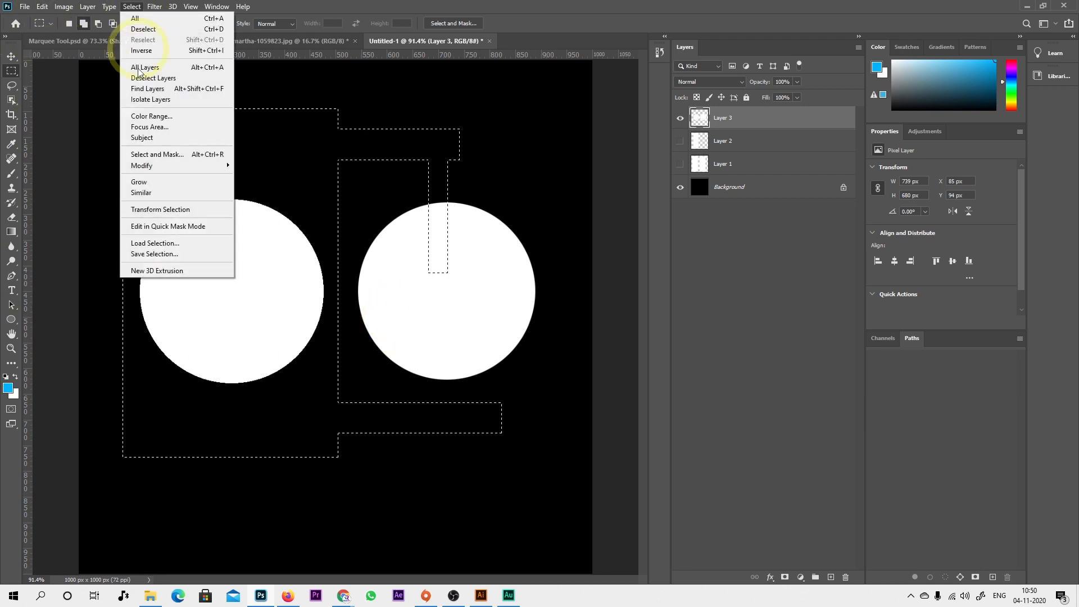
click(156, 256)
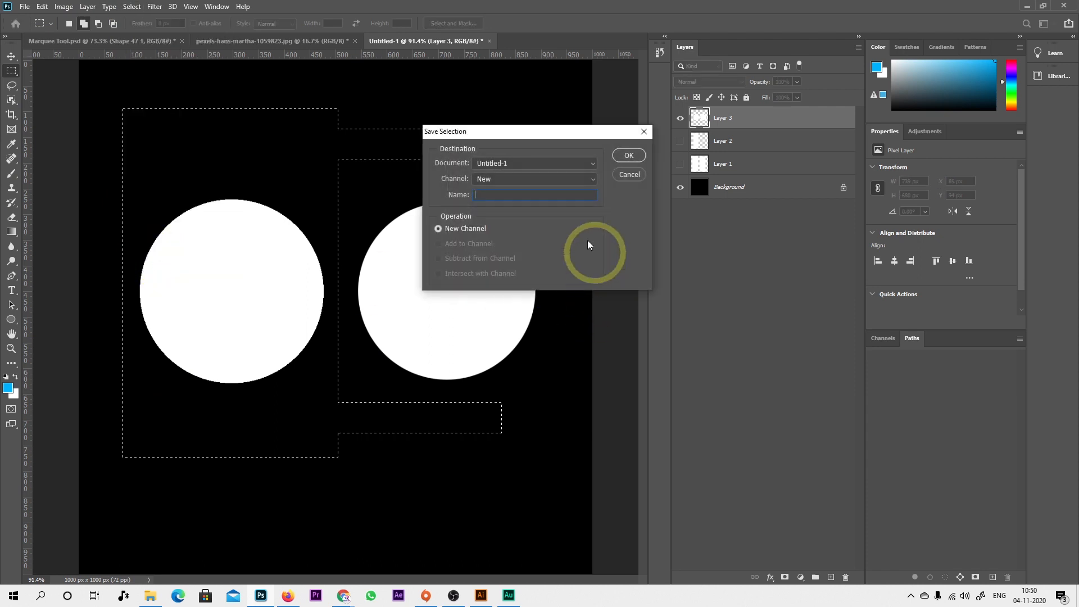
click(629, 175)
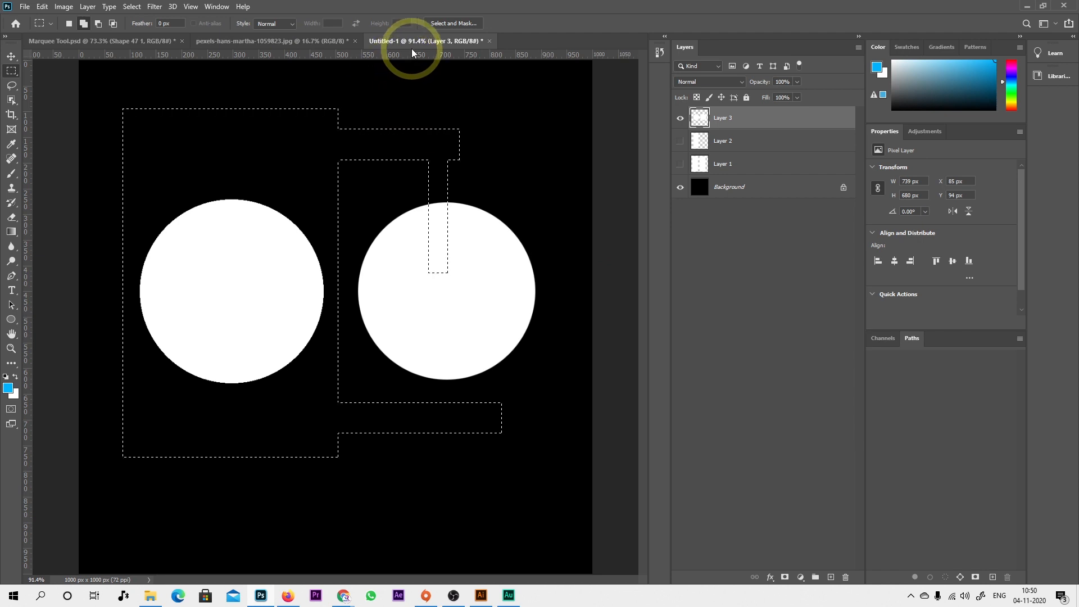
Save the document on the computer as Demo.psd in the Sample Images folder, with alpha channels, layers and Maximize Compatibility enabled
key(ctrl+s)
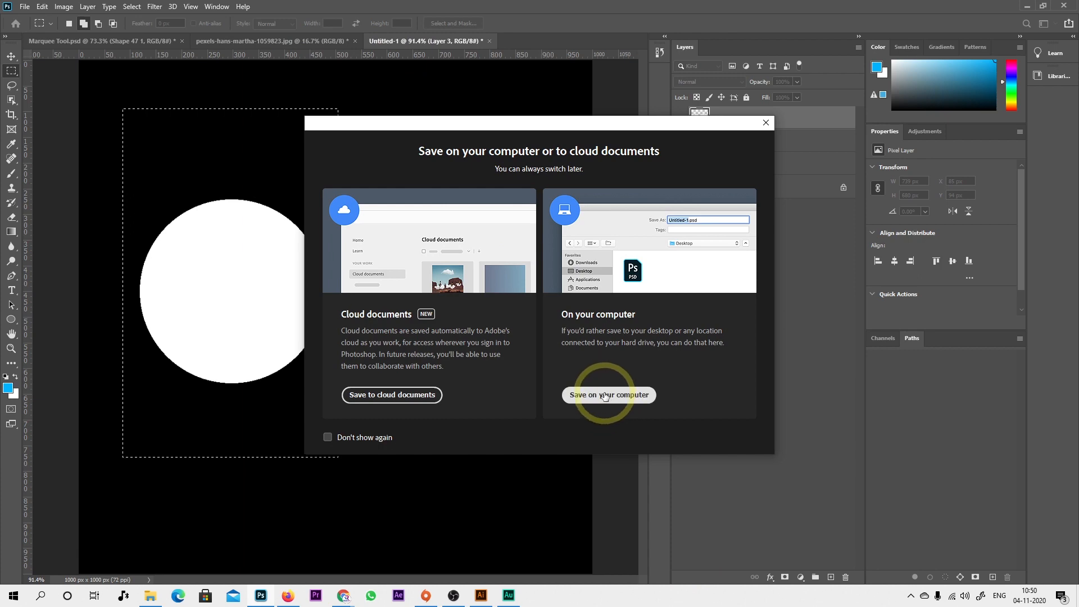
click(605, 396)
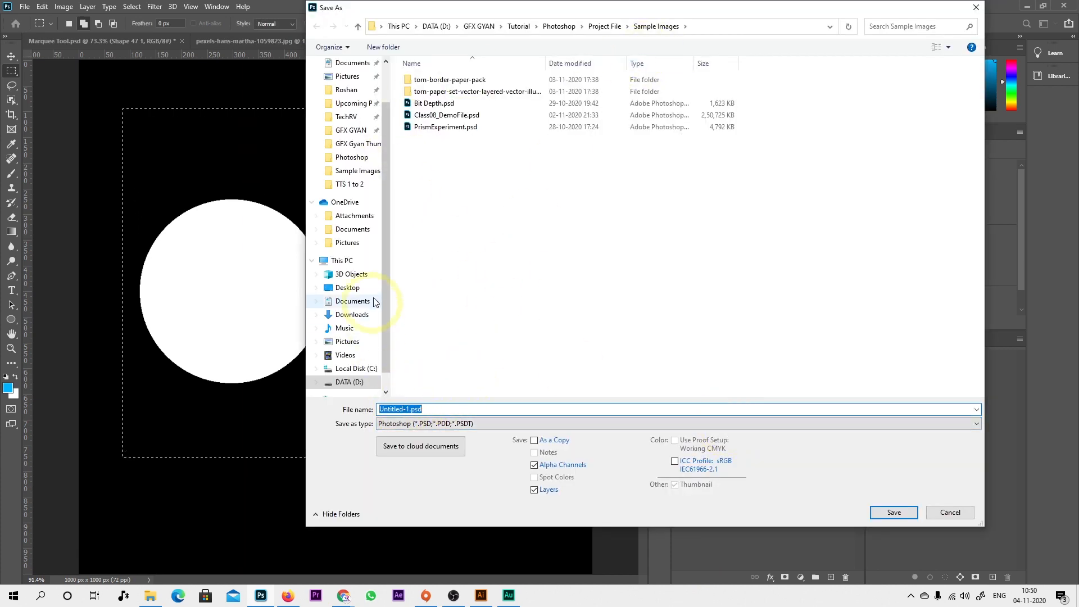
scroll(337, 169, up, 3)
click(312, 71)
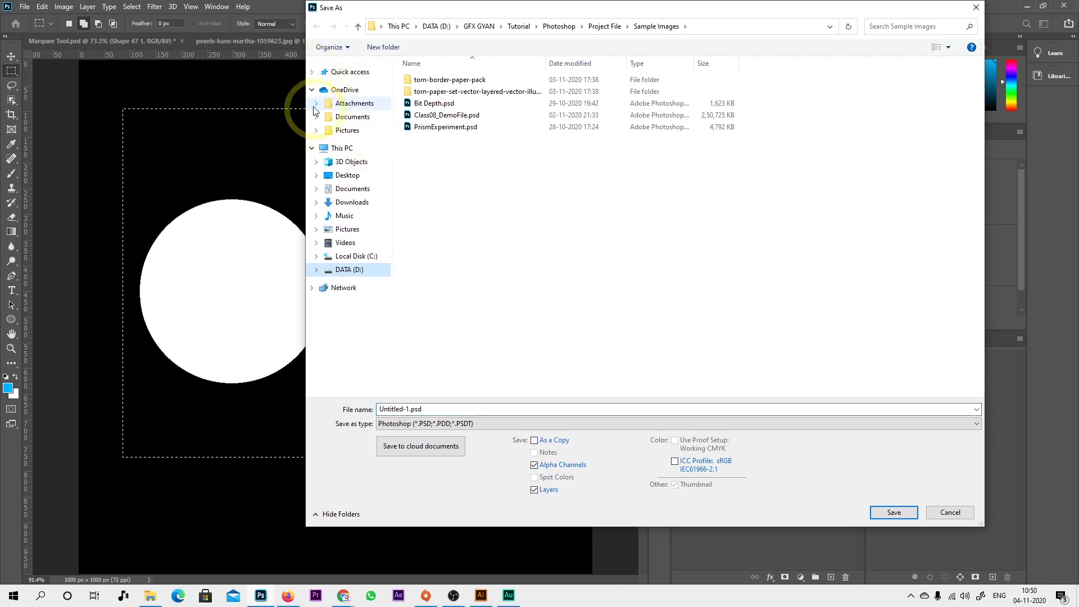
click(312, 89)
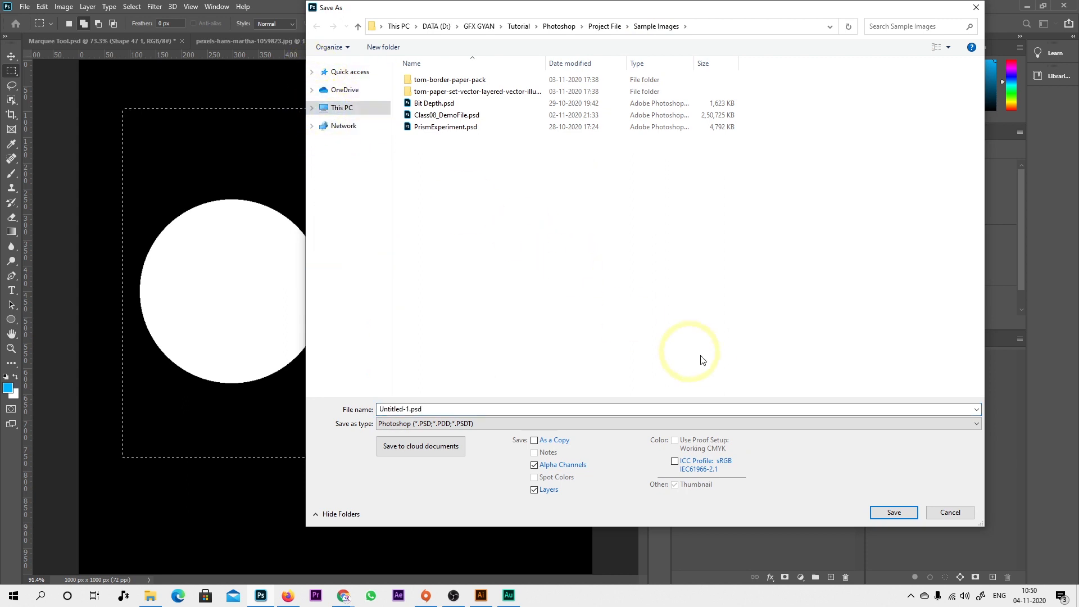
double_click(387, 410)
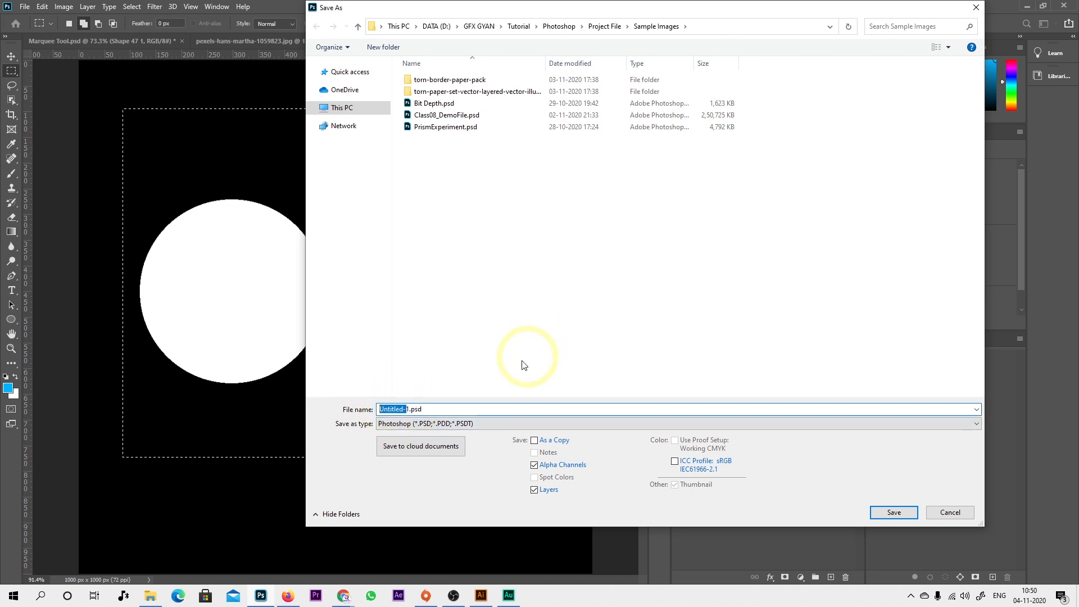
drag(380, 410, 414, 410)
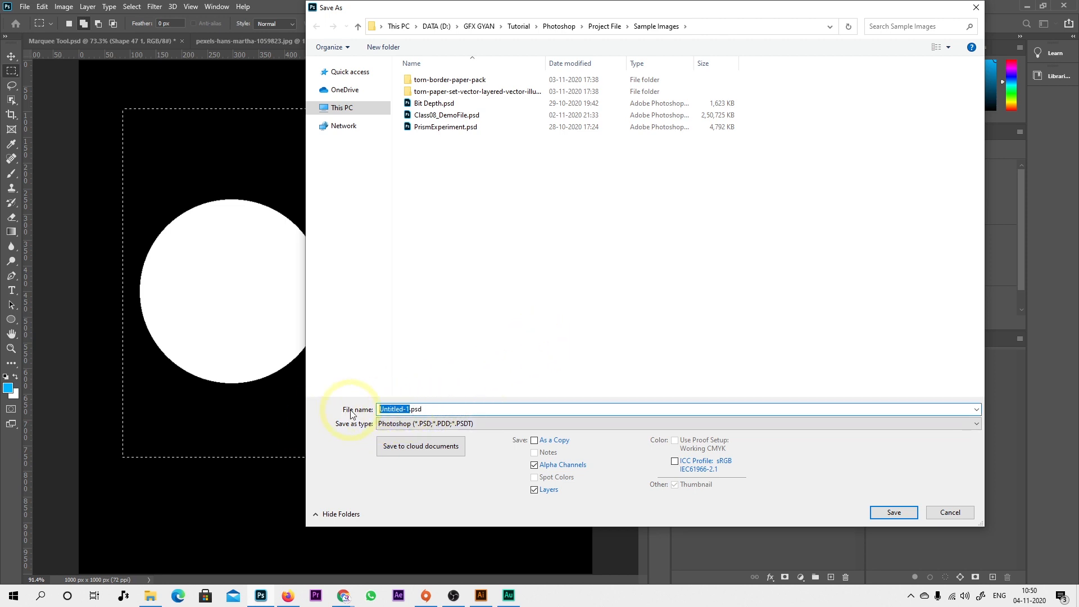
text(Demo)
click(894, 513)
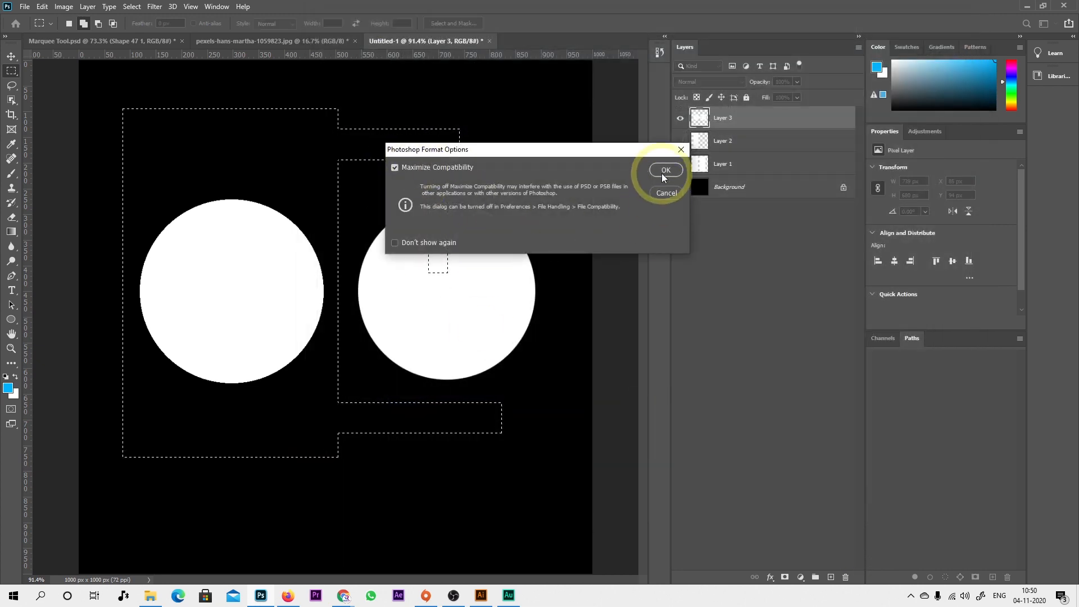
click(665, 171)
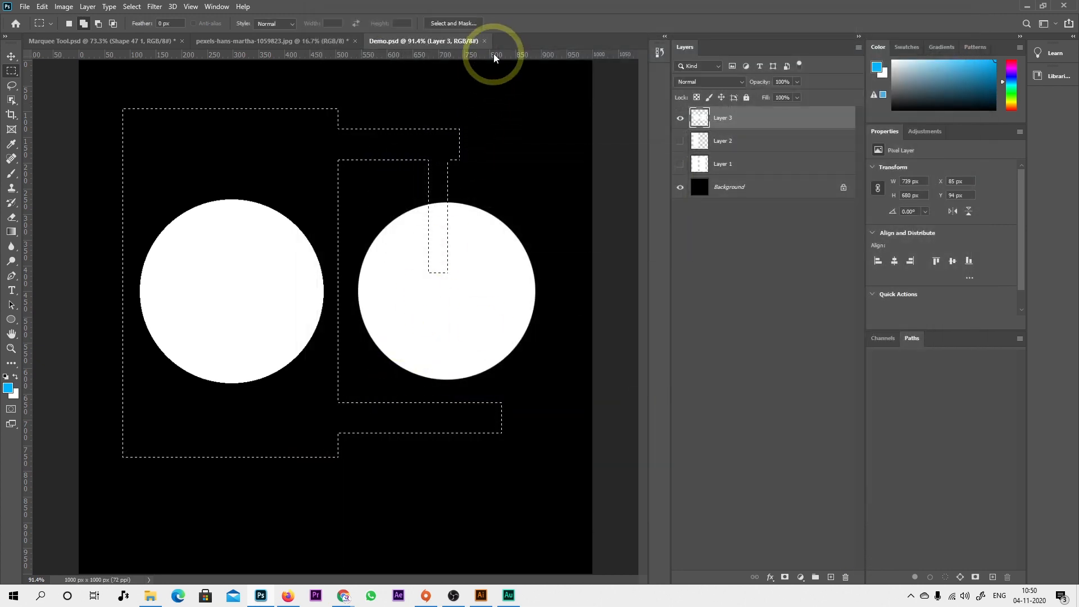
Close the Demo.psd document and reopen it from the Sample Images folder
key(ctrl+w)
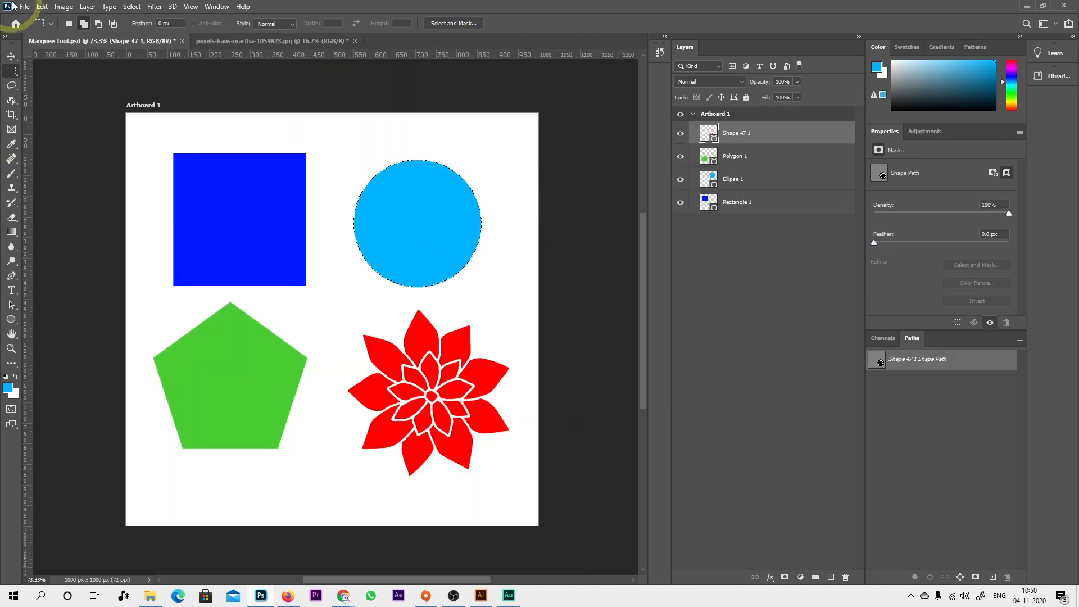
click(25, 6)
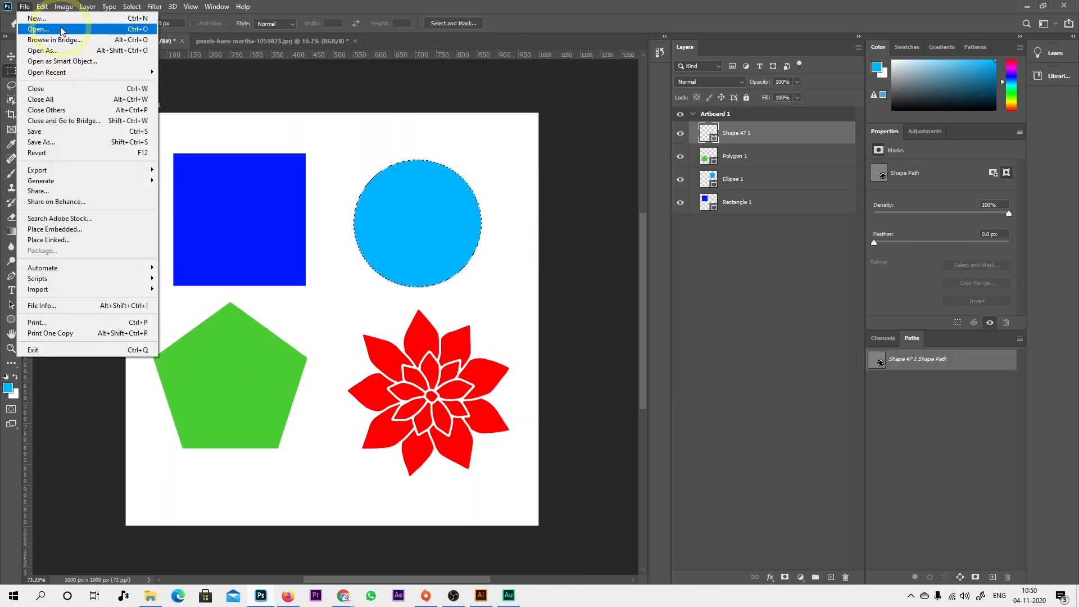
click(38, 29)
click(624, 171)
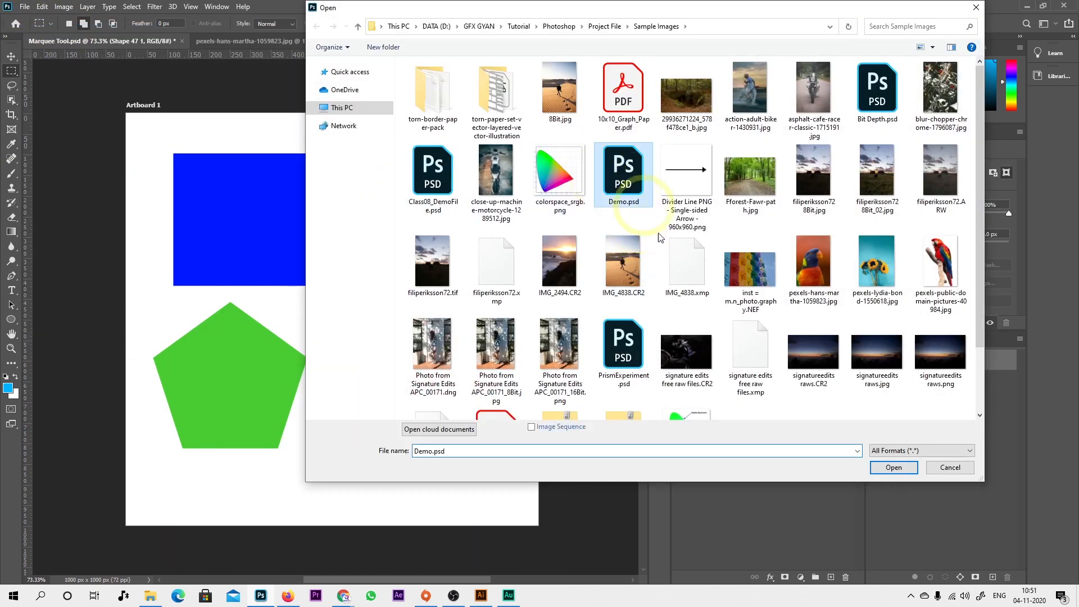
click(880, 469)
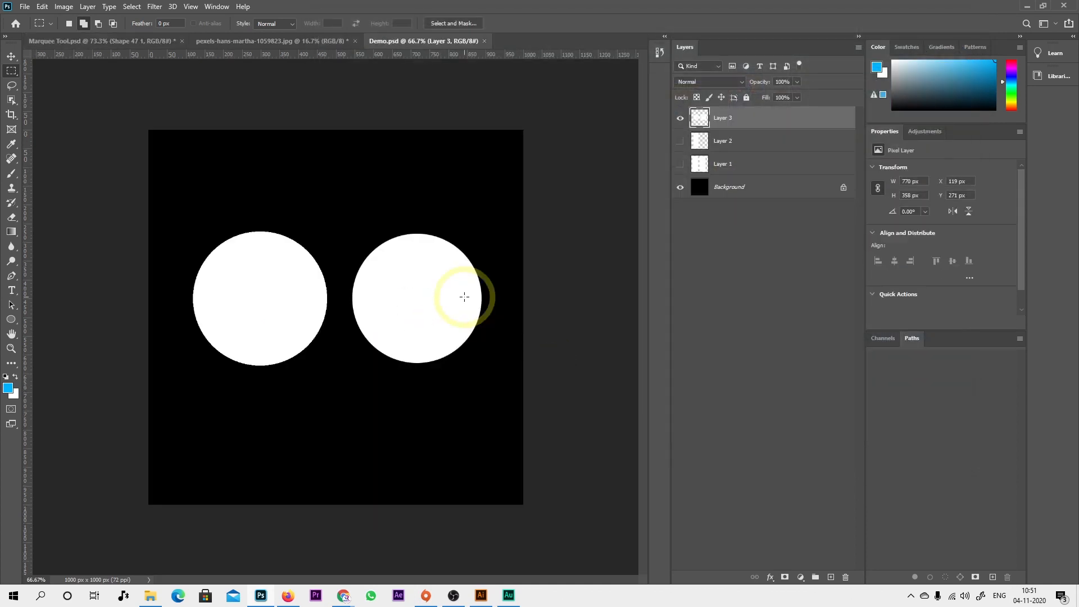
Load the selection1 channel as a new selection in the reopened Demo.psd
click(132, 6)
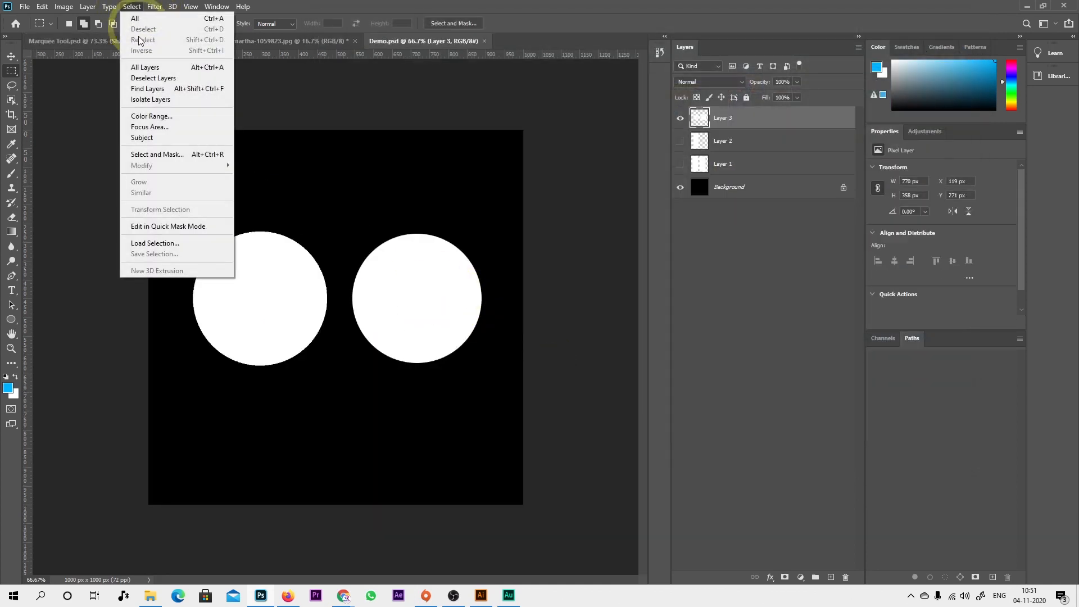
click(160, 243)
click(525, 178)
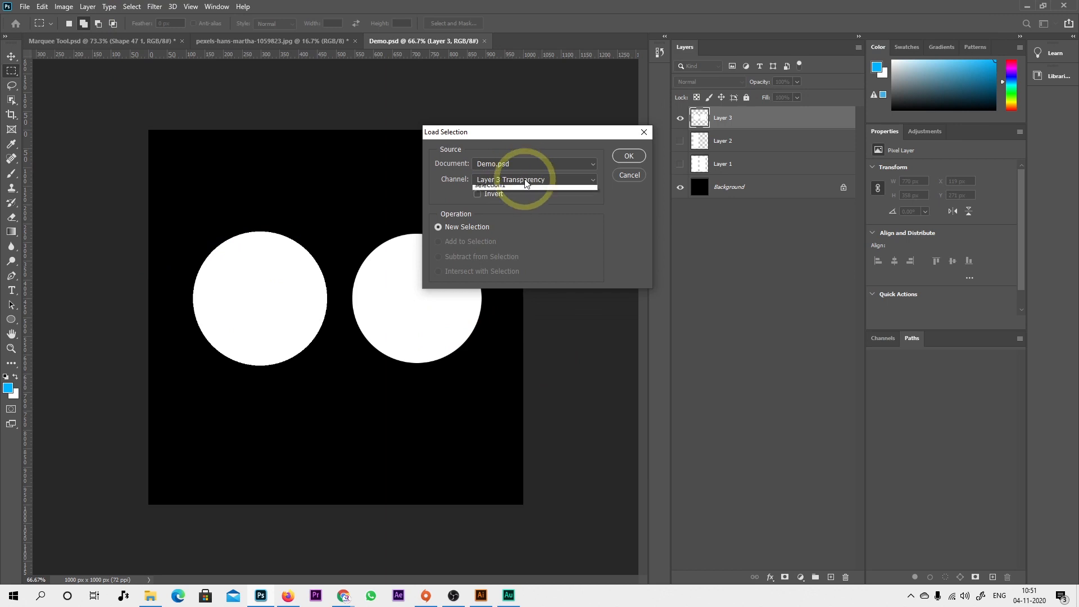
click(518, 209)
click(626, 157)
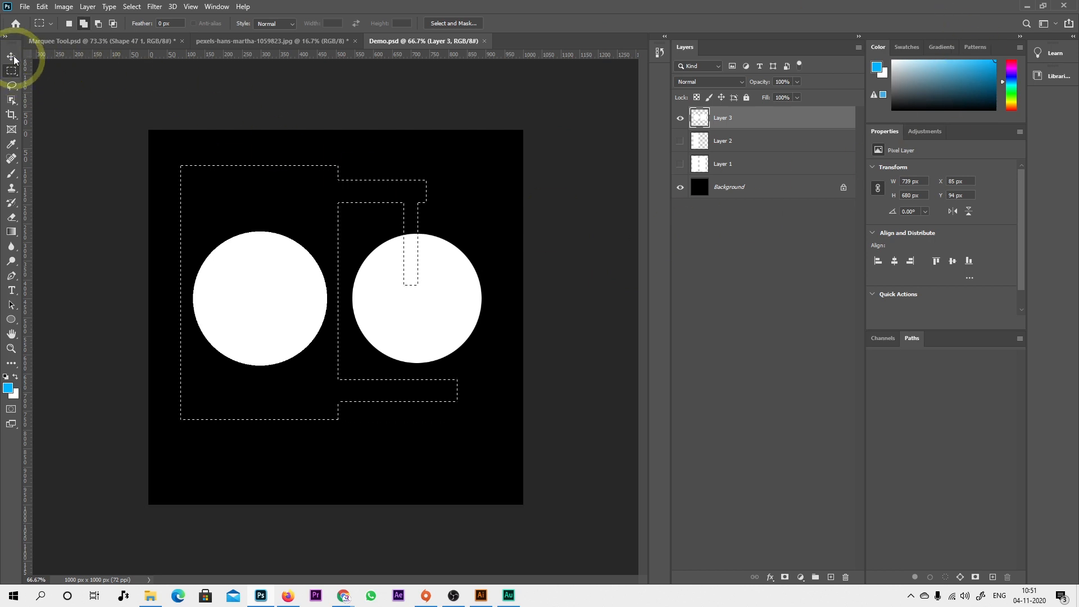
Activate the Lasso tool
click(11, 85)
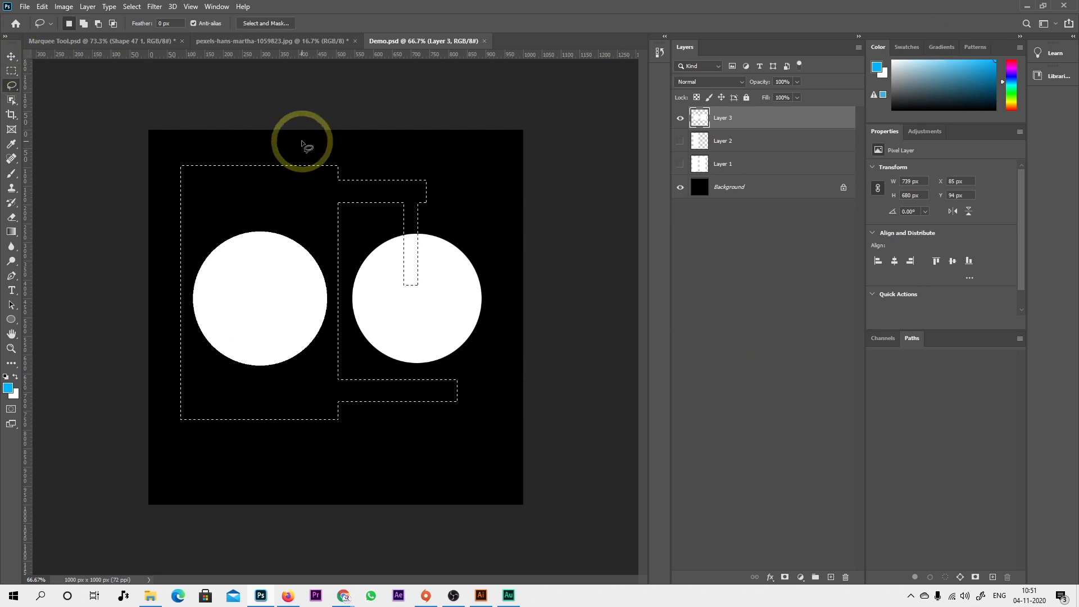